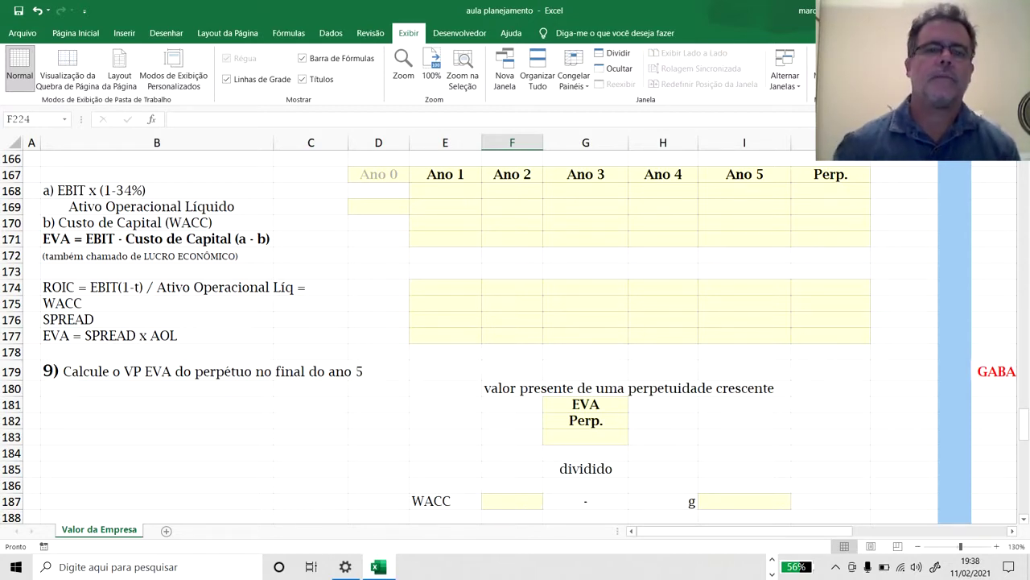
- Enter the note "Economic Value Added" in D165, beside the heading of question 8
{"action": "scroll", "coordinate": [660, 357], "scroll_direction": "up", "scroll_amount": 7}
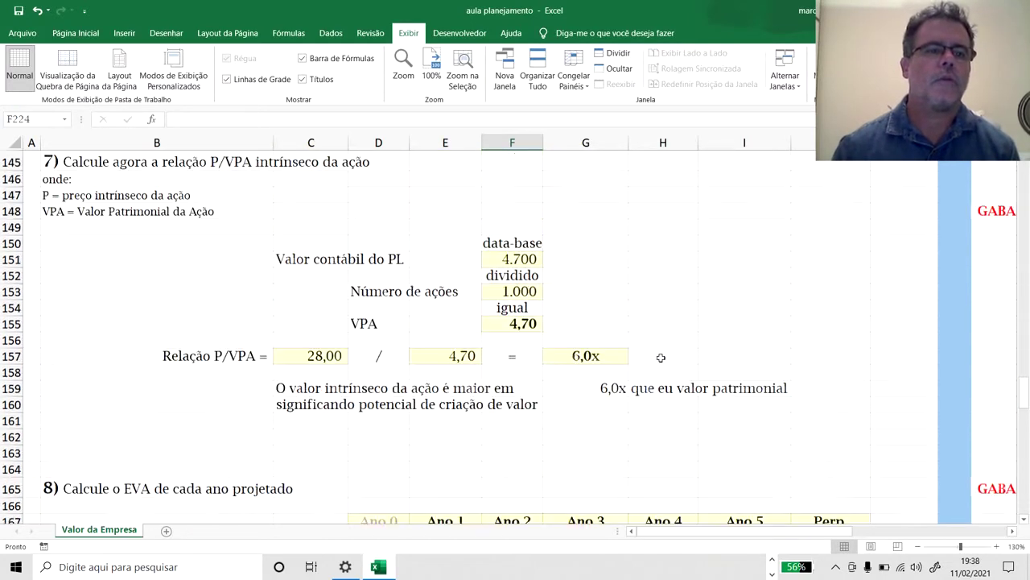
{"action": "scroll", "coordinate": [661, 357], "scroll_direction": "up", "scroll_amount": 1}
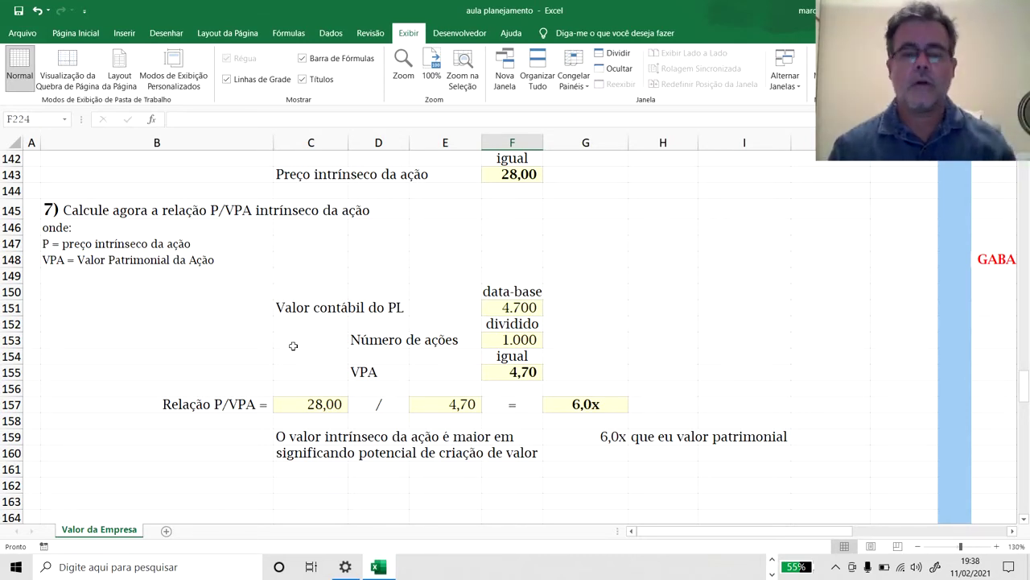
{"action": "scroll", "coordinate": [293, 346], "scroll_direction": "down", "scroll_amount": 6}
{"action": "scroll", "coordinate": [293, 345], "scroll_direction": "down", "scroll_amount": 1}
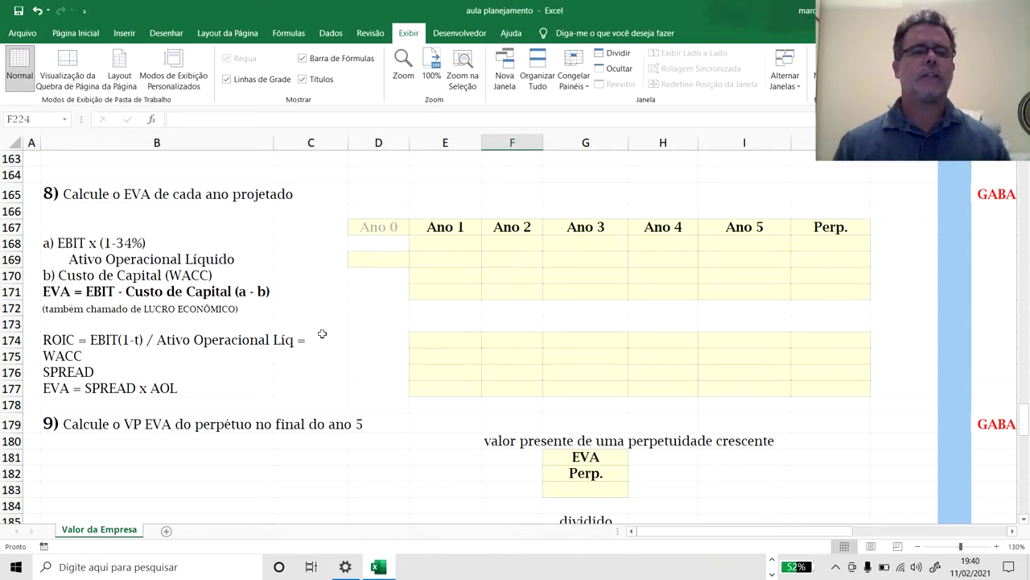
{"action": "left_click", "coordinate": [385, 197]}
{"action": "type", "text": "Eco"}
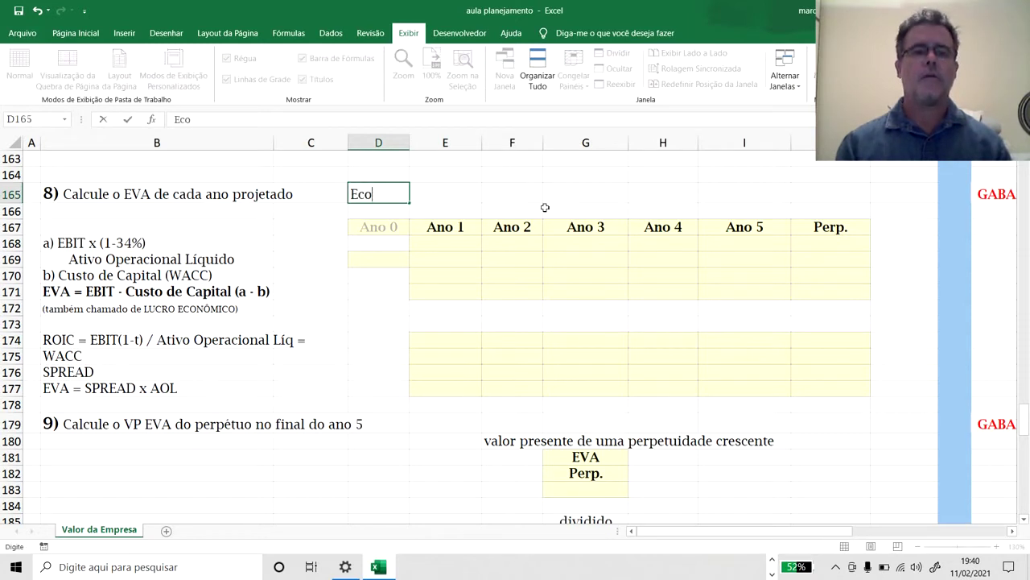
{"action": "type", "text": "nomic Valu"}
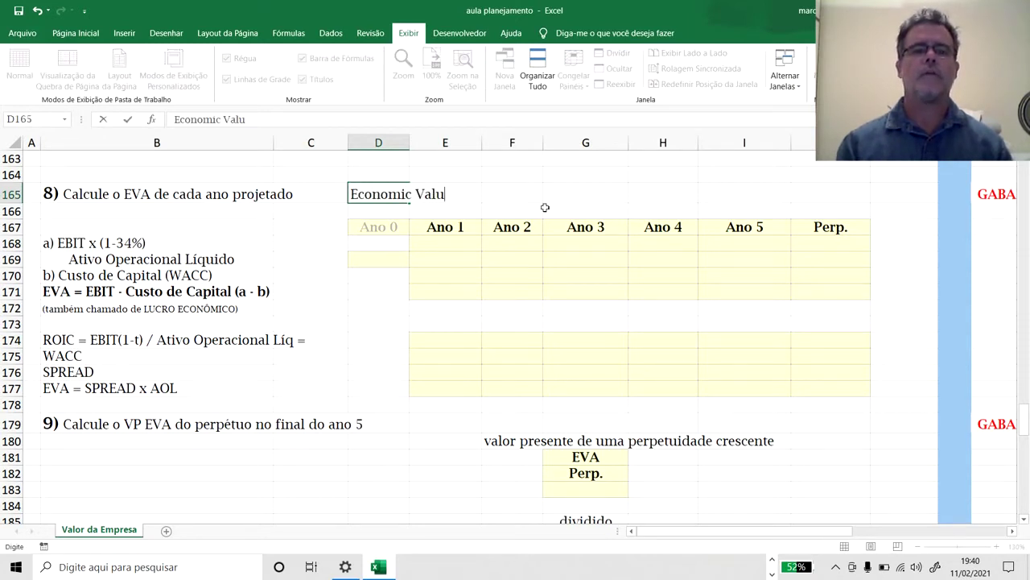
{"action": "type", "text": "e Added"}
{"action": "key", "text": "Return"}
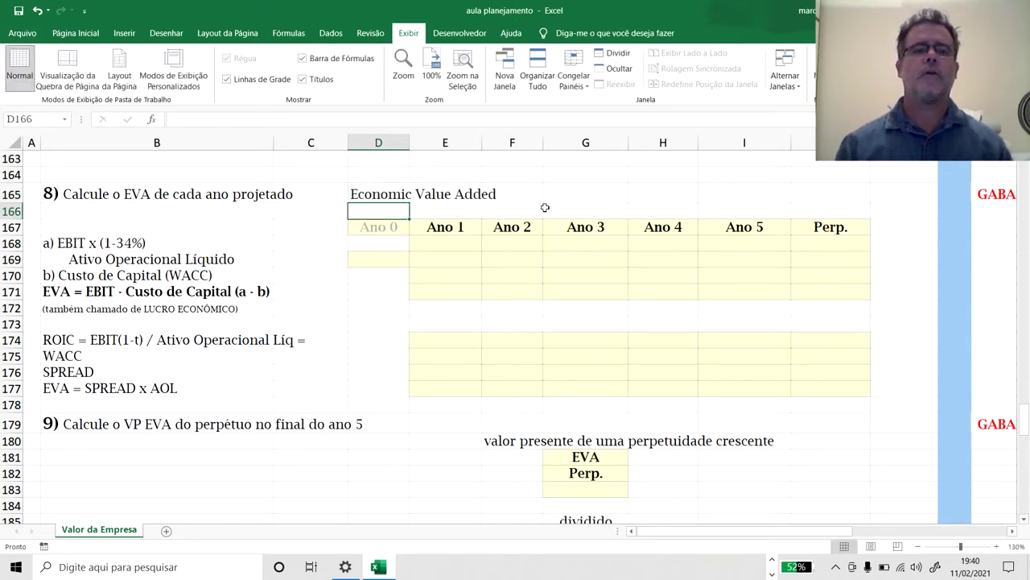
- Link the Ano 1 EBIT x (1-34%) cell E168 in question 8 to the NOPAT value in F66
{"action": "left_click", "coordinate": [510, 293]}
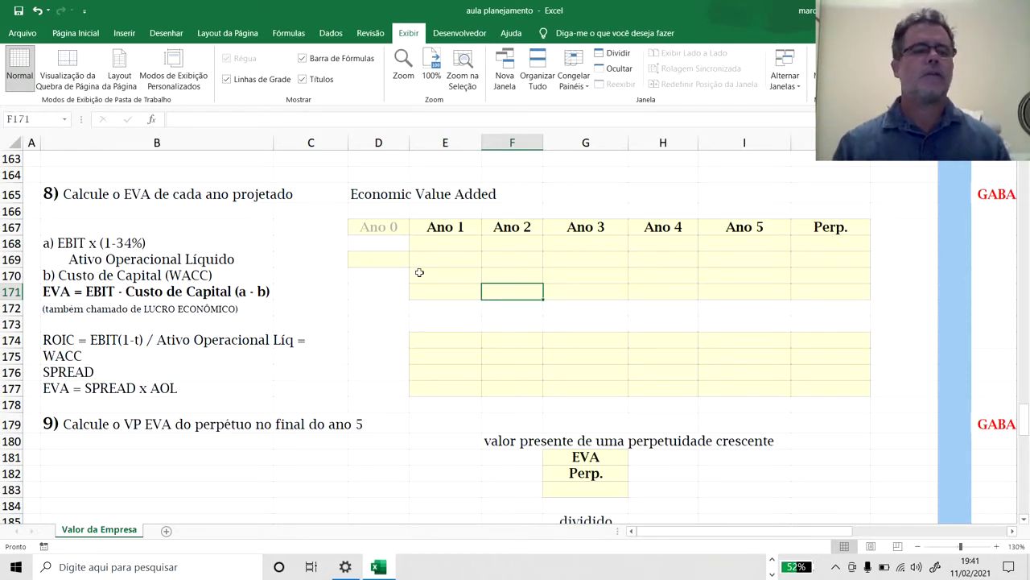
{"action": "left_click", "coordinate": [458, 248]}
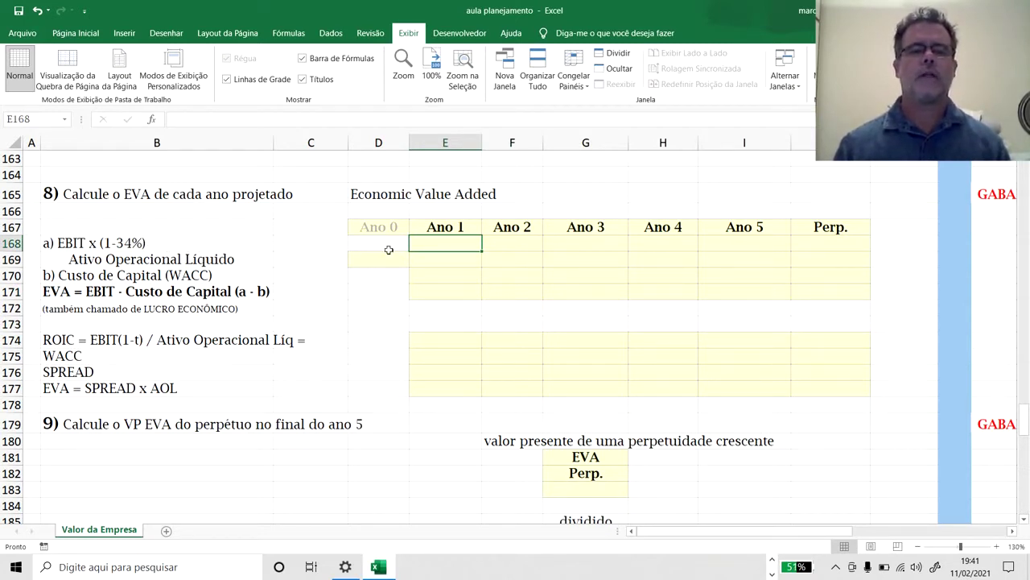
{"action": "type", "text": "="}
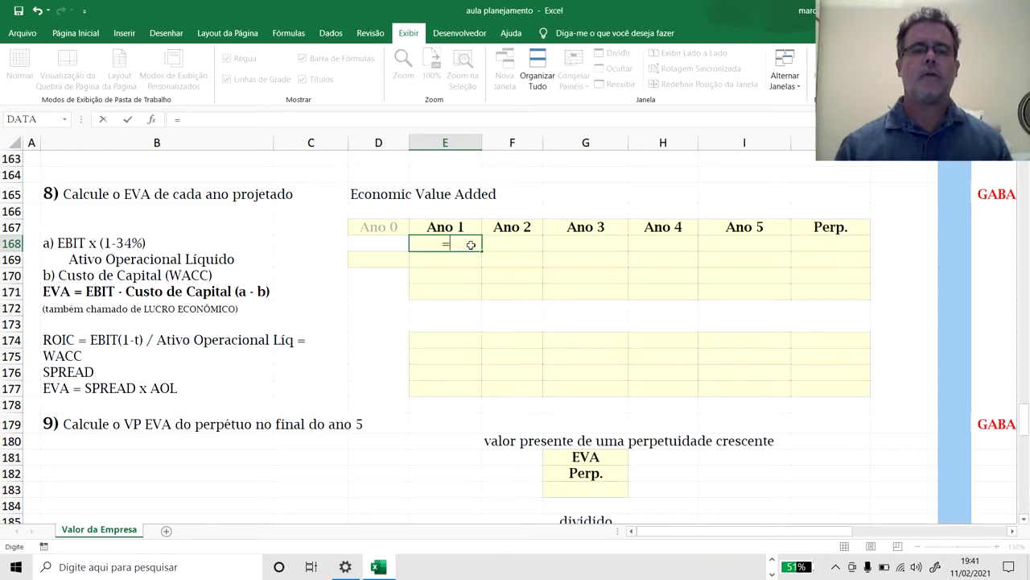
{"action": "scroll", "coordinate": [473, 270], "scroll_direction": "up", "scroll_amount": 14}
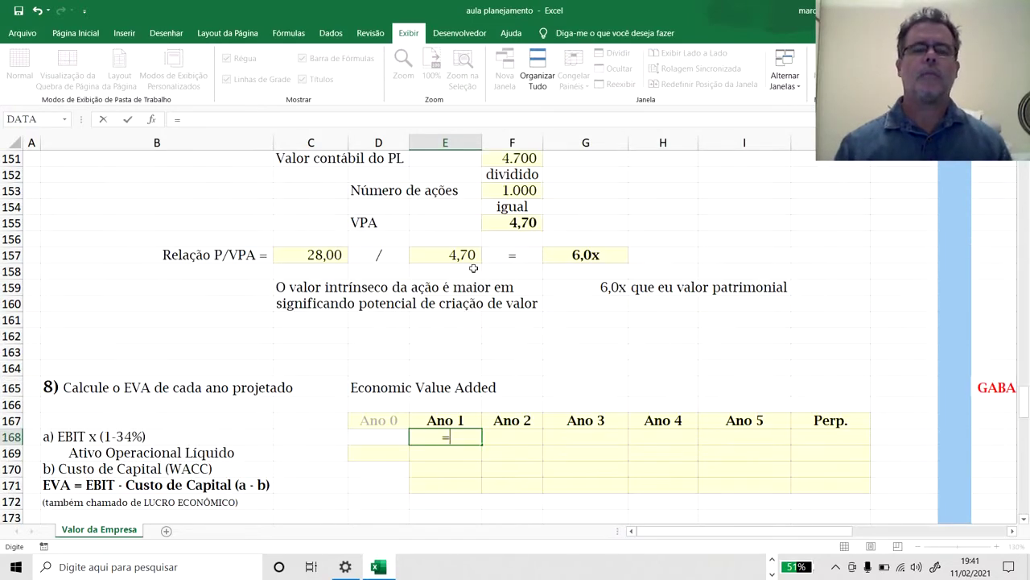
{"action": "scroll", "coordinate": [473, 268], "scroll_direction": "up", "scroll_amount": 10}
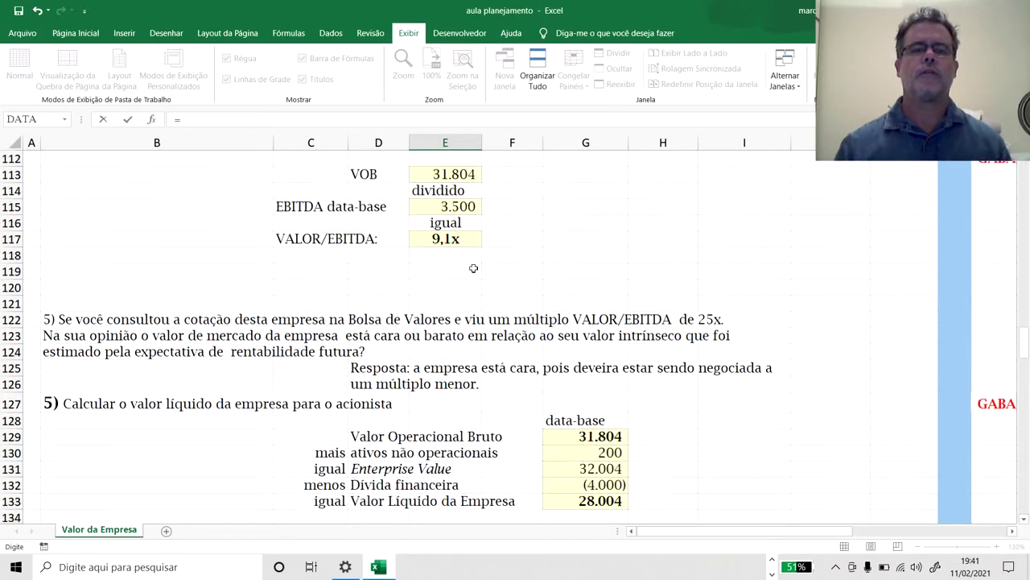
{"action": "scroll", "coordinate": [473, 269], "scroll_direction": "up", "scroll_amount": 10}
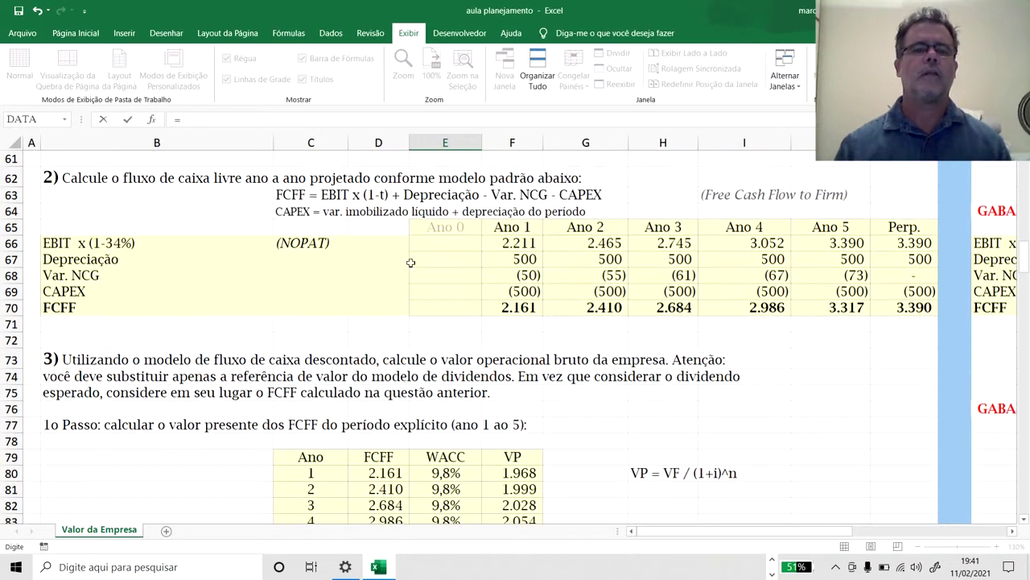
{"action": "left_click", "coordinate": [499, 245]}
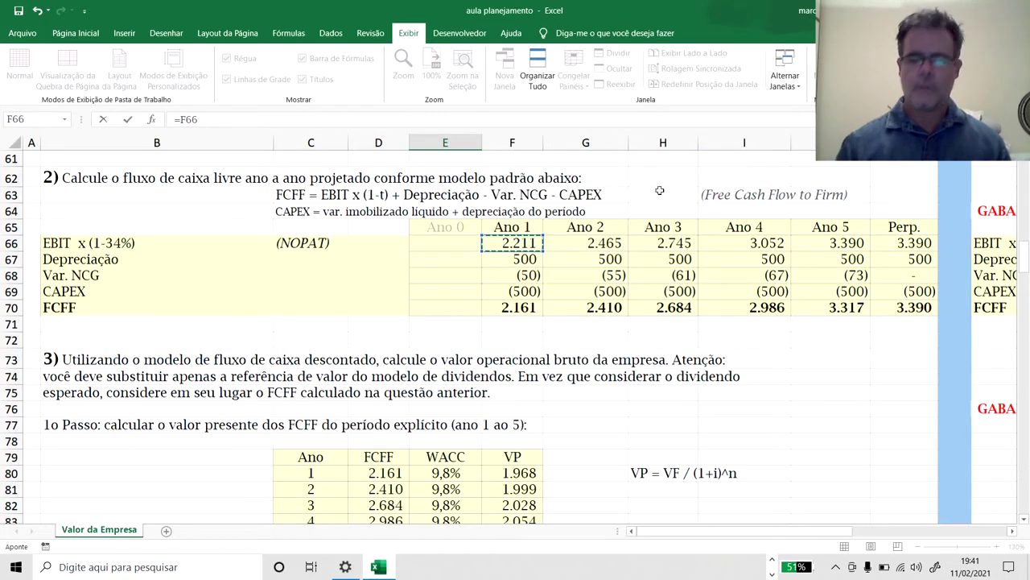
{"action": "key", "text": "Return"}
- Copy the Ano 1 EBIT x (1-34%) formula across Ano 2 through Perp. in row 168
{"action": "key", "text": "Up"}
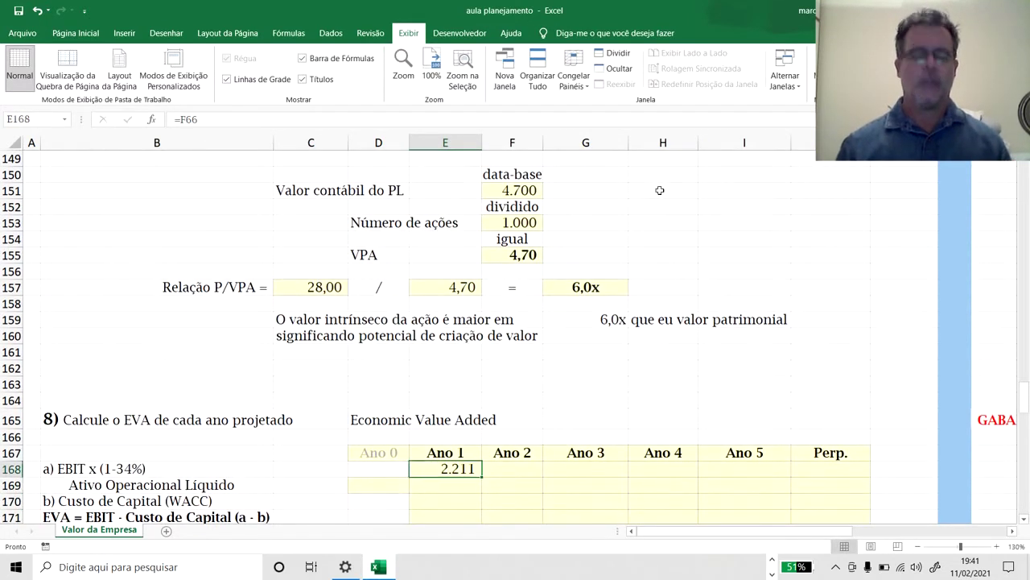
{"action": "key", "text": "ctrl+c"}
{"action": "key", "text": "Right"}
{"action": "key", "text": "shift+Right"}
{"action": "key", "text": "shift+Right"}
{"action": "key", "text": "shift+Right"}
{"action": "key", "text": "shift+Right"}
{"action": "key", "text": "ctrl+v"}
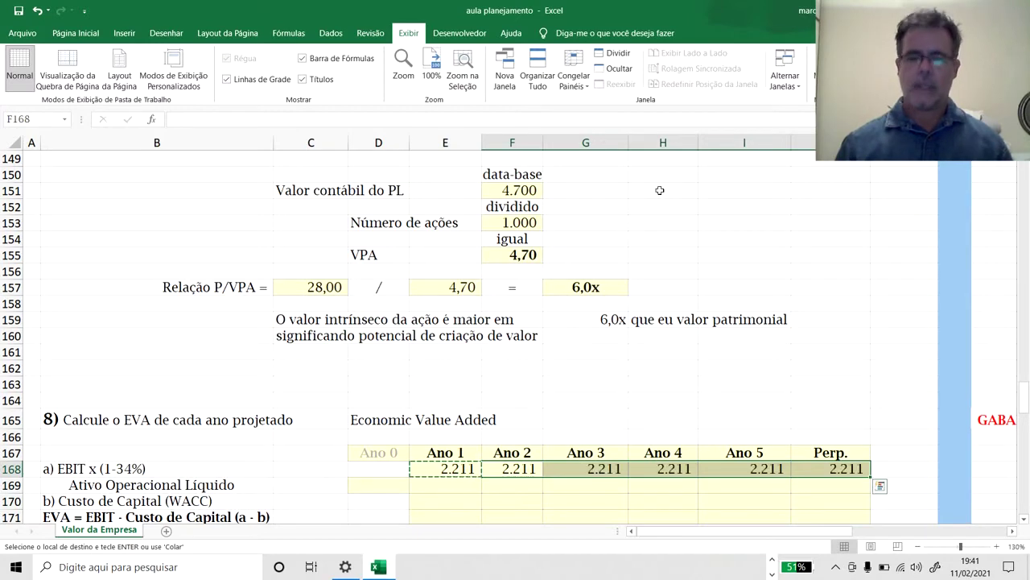
- Calculate the Ano 0 Ativo Operacional Líquido in D169 as net fixed assets plus NCG with the formula =E27+E34
{"action": "scroll", "coordinate": [672, 233], "scroll_direction": "down", "scroll_amount": 3}
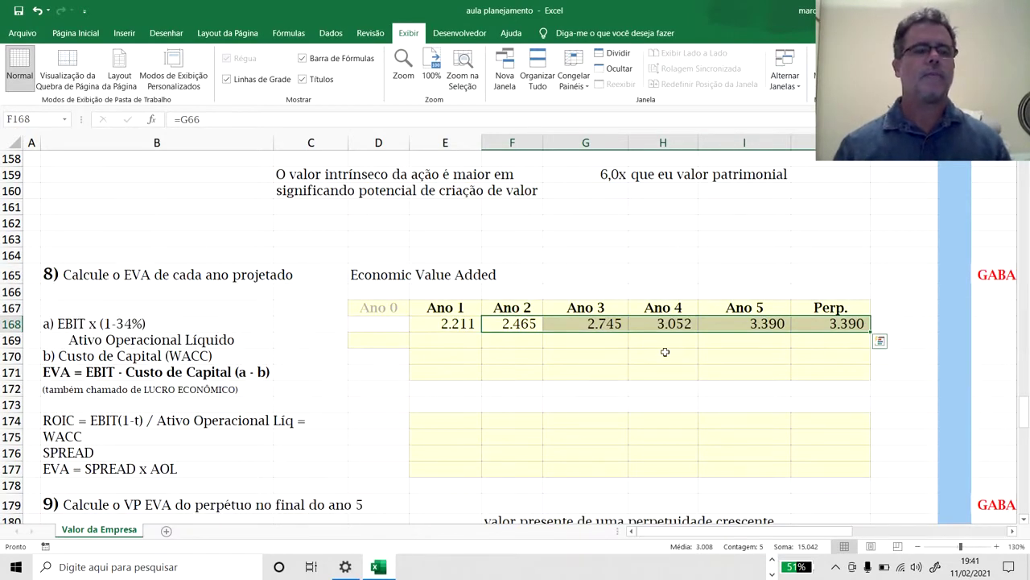
{"action": "left_click", "coordinate": [110, 359]}
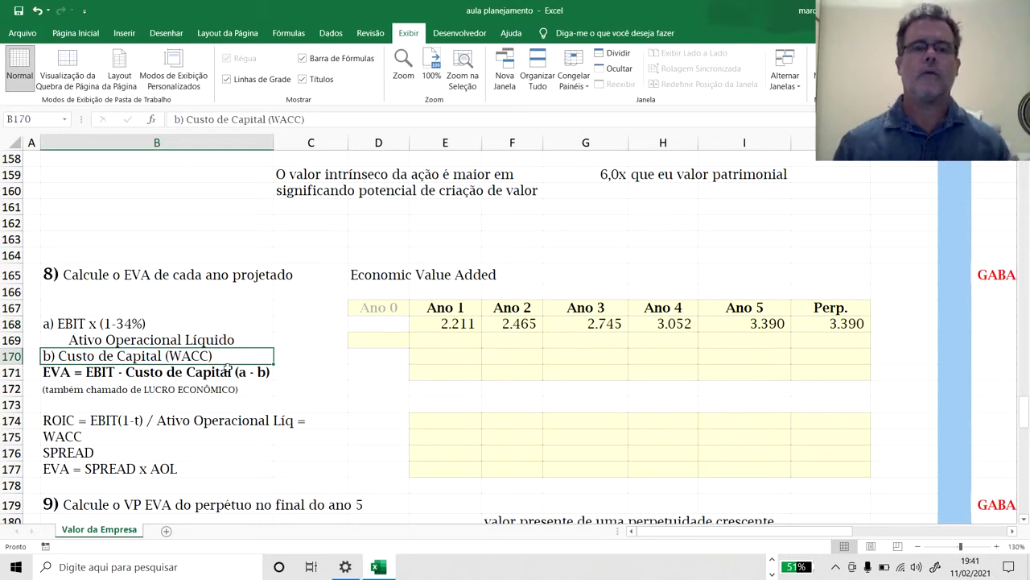
{"action": "left_click", "coordinate": [415, 360]}
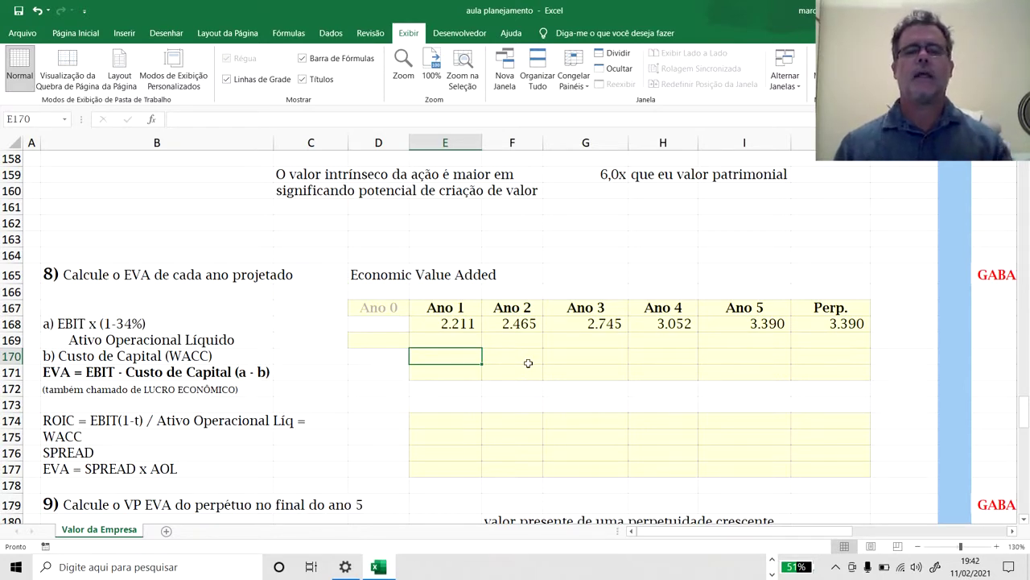
{"action": "left_click", "coordinate": [386, 341]}
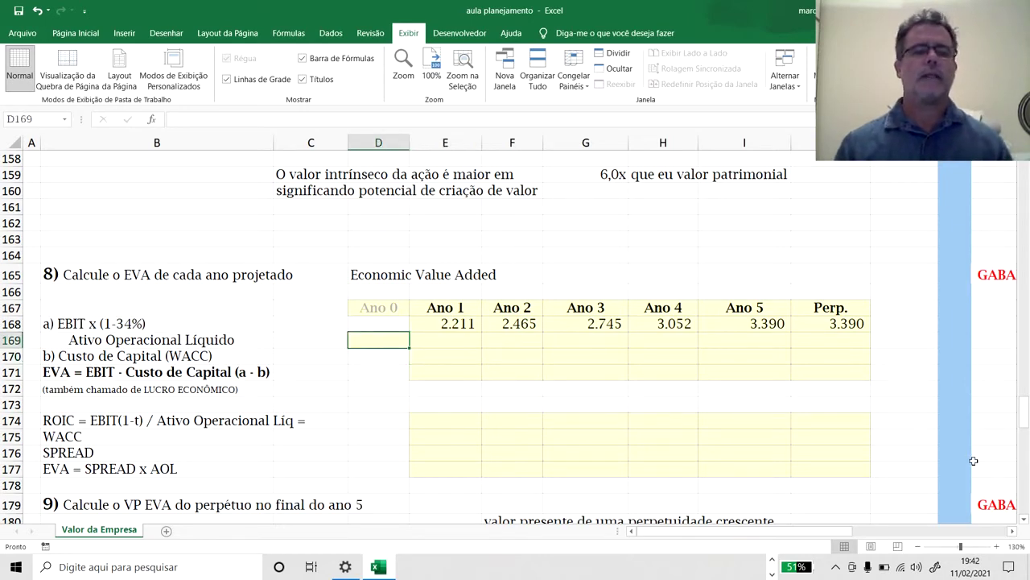
{"action": "type", "text": "="}
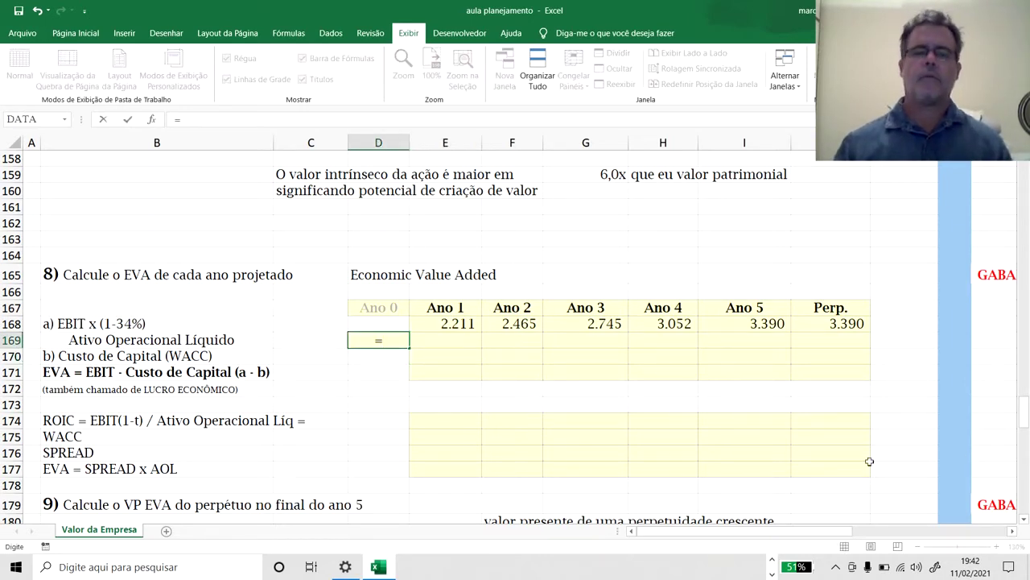
{"action": "scroll", "coordinate": [563, 401], "scroll_direction": "up", "scroll_amount": 12}
{"action": "scroll", "coordinate": [563, 400], "scroll_direction": "up", "scroll_amount": 20}
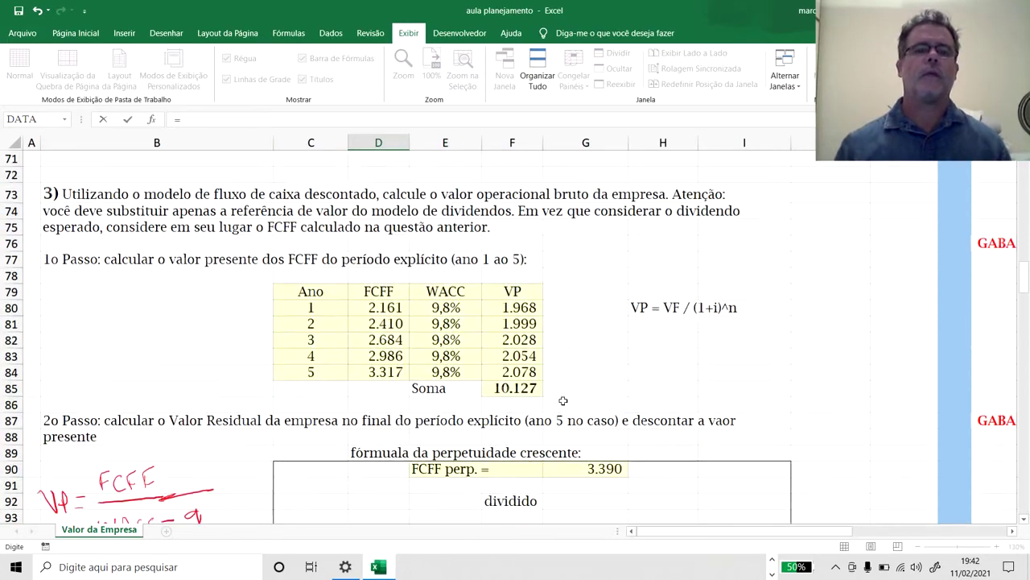
{"action": "scroll", "coordinate": [563, 401], "scroll_direction": "up", "scroll_amount": 8}
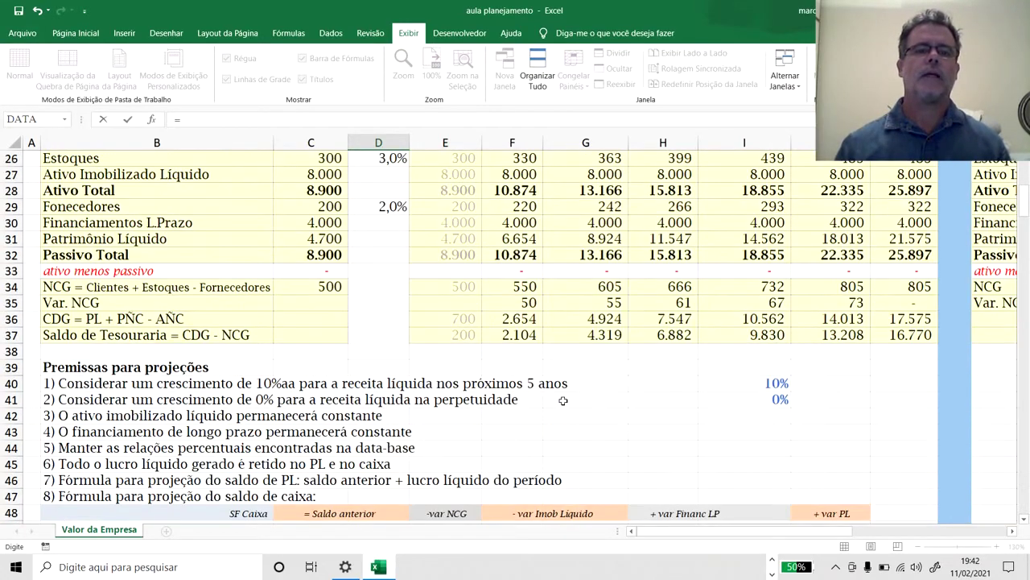
{"action": "scroll", "coordinate": [564, 401], "scroll_direction": "up", "scroll_amount": 2}
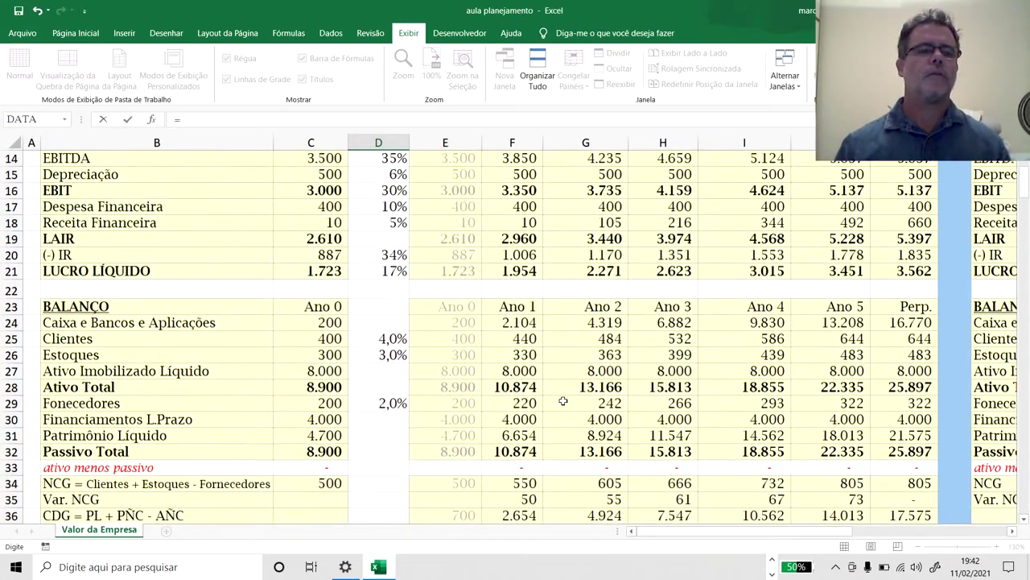
{"action": "left_click", "coordinate": [451, 373]}
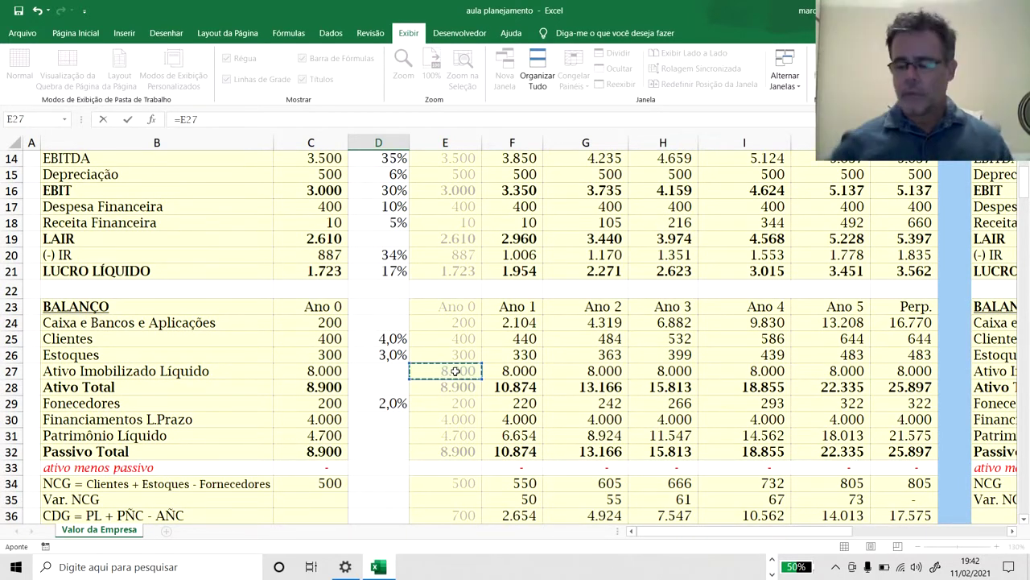
{"action": "type", "text": "+"}
{"action": "scroll", "coordinate": [519, 459], "scroll_direction": "down", "scroll_amount": 2}
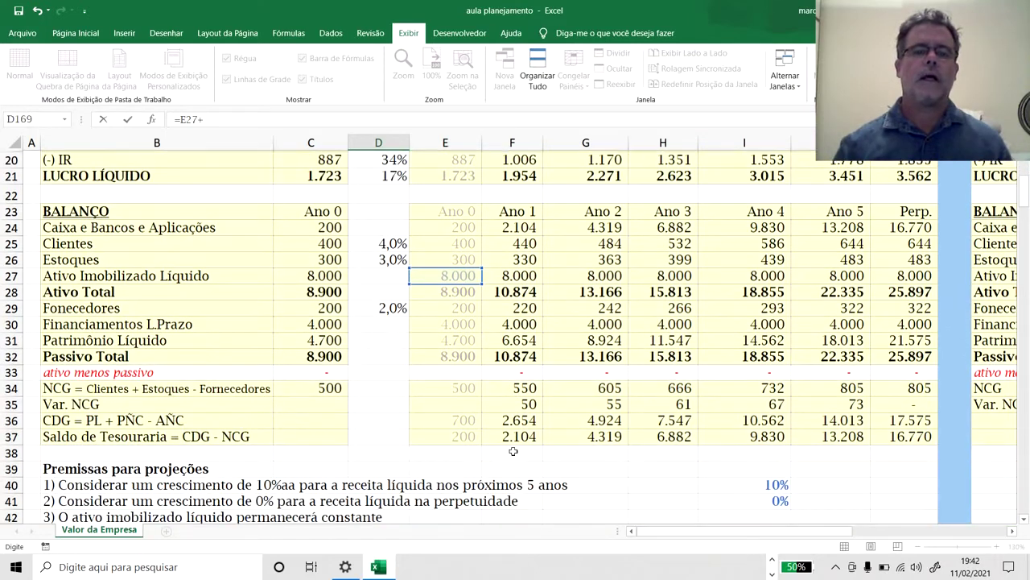
{"action": "left_click", "coordinate": [442, 390]}
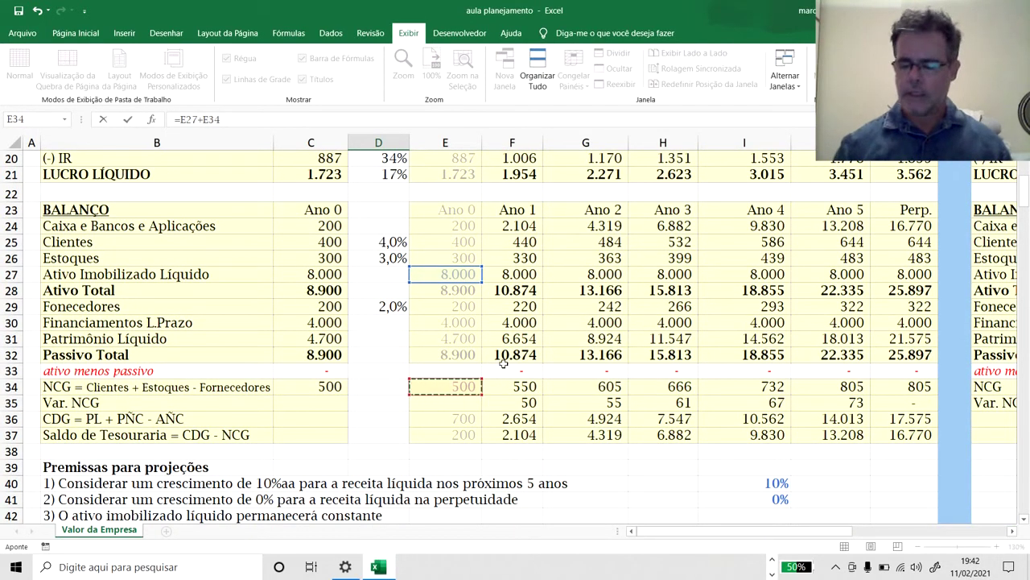
{"action": "key", "text": "Return"}
{"action": "key", "text": "Return"}
{"action": "key", "text": "Return"}
{"action": "key", "text": "Return"}
{"action": "key", "text": "Return"}
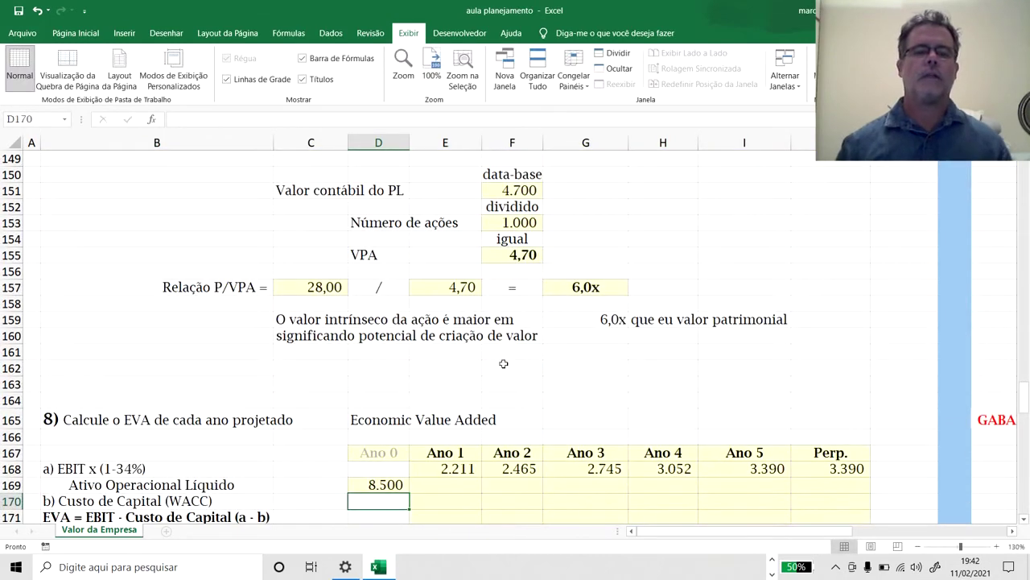
{"action": "key", "text": "Up"}
{"action": "key", "text": "Up"}
{"action": "key", "text": "Up"}
{"action": "key", "text": "Up"}
{"action": "key", "text": "Up"}
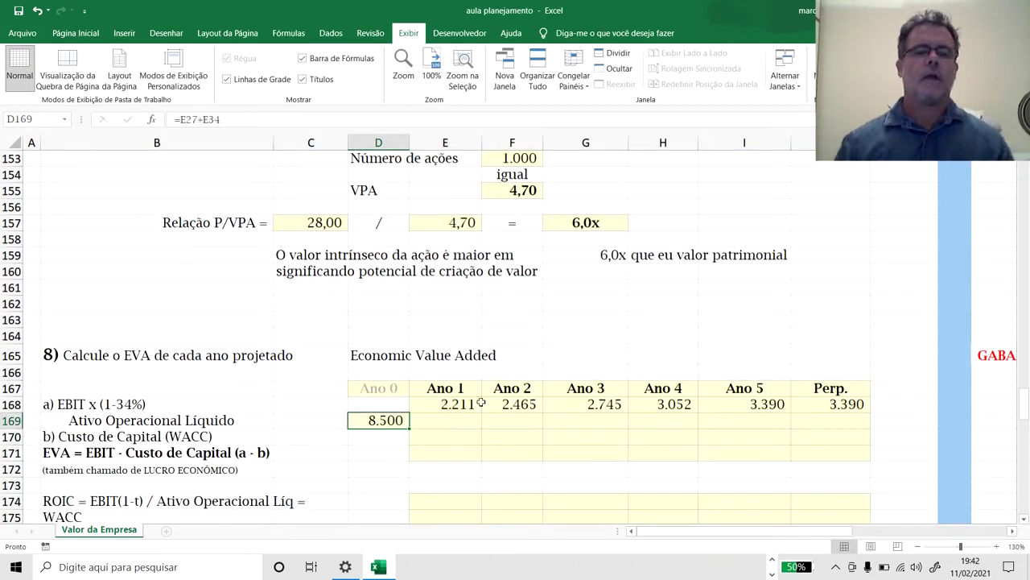
- Calculate the Ano 1 Custo de Capital (WACC) in E170 as the negative WACC times the Ano 0 Ativo Operacional Líquido, =-K59*D169
{"action": "left_click", "coordinate": [456, 434]}
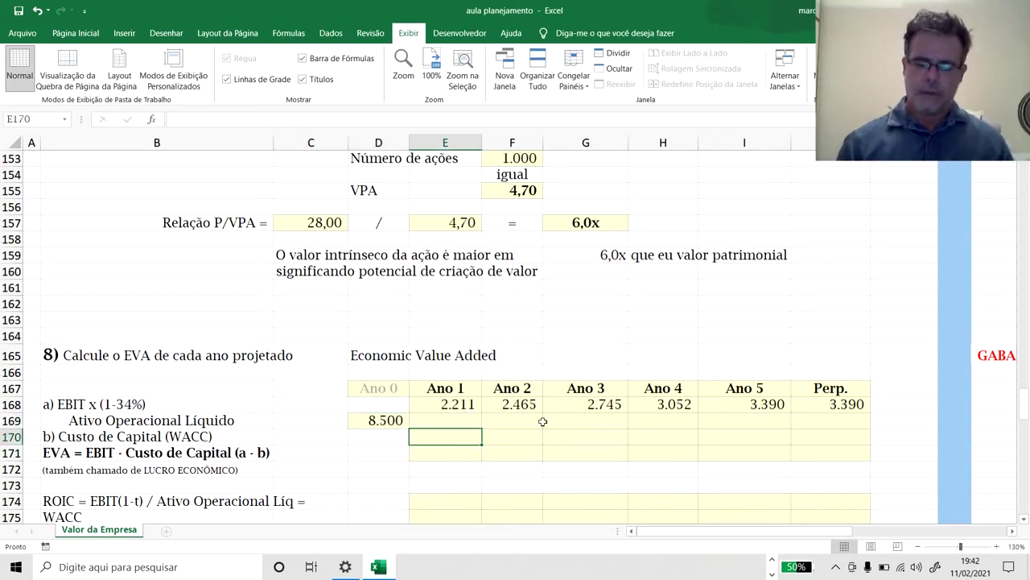
{"action": "type", "text": "-"}
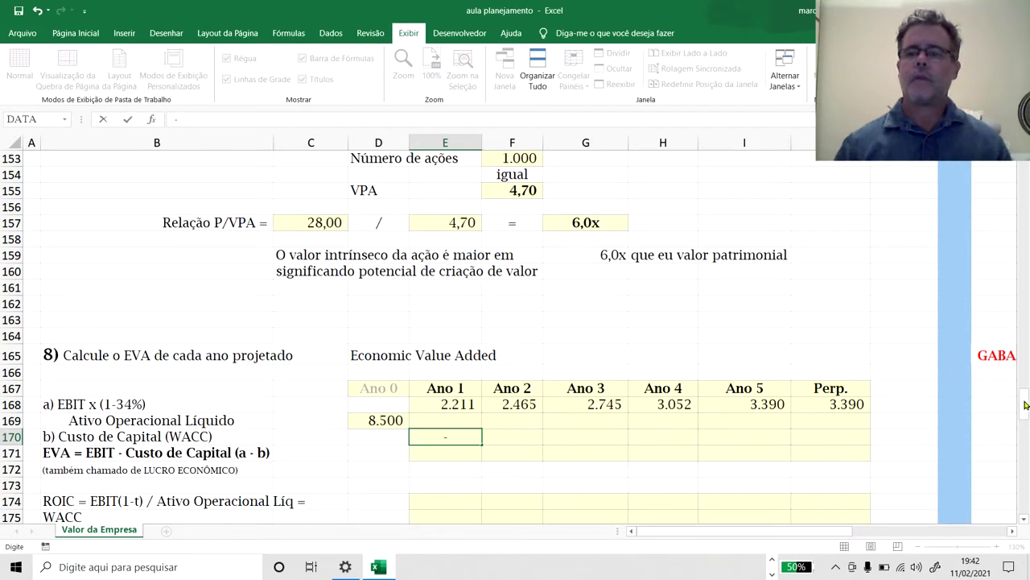
{"action": "left_click_drag", "start_coordinate": [1025, 405], "coordinate": [957, 230]}
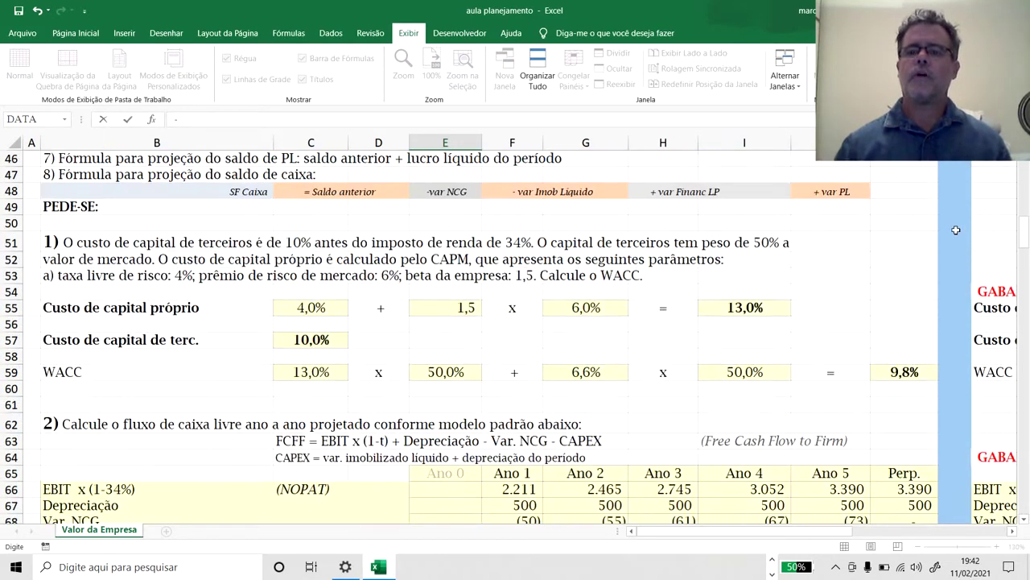
{"action": "left_click", "coordinate": [906, 369]}
{"action": "type", "text": "*"}
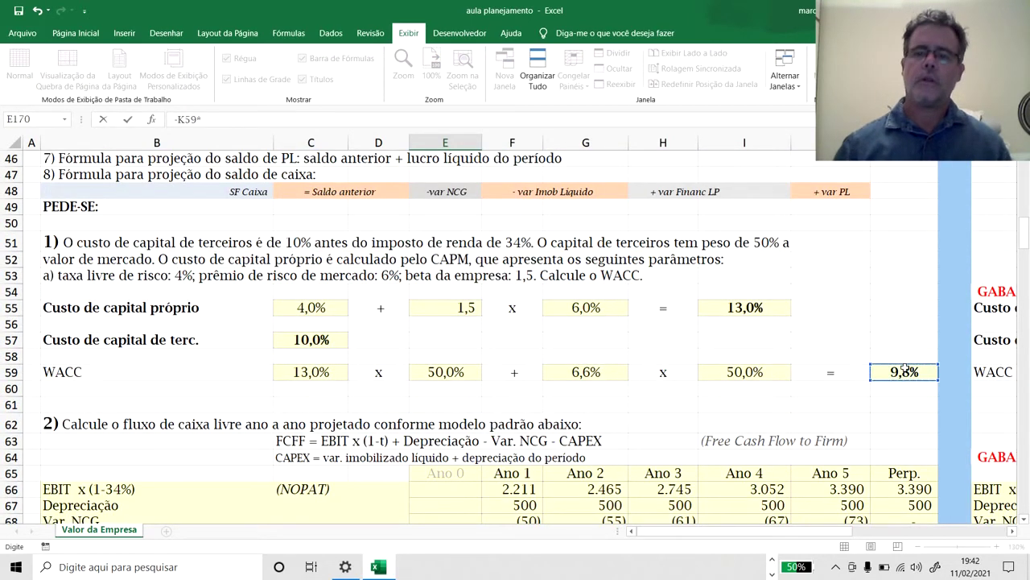
{"action": "scroll", "coordinate": [552, 298], "scroll_direction": "down", "scroll_amount": 13}
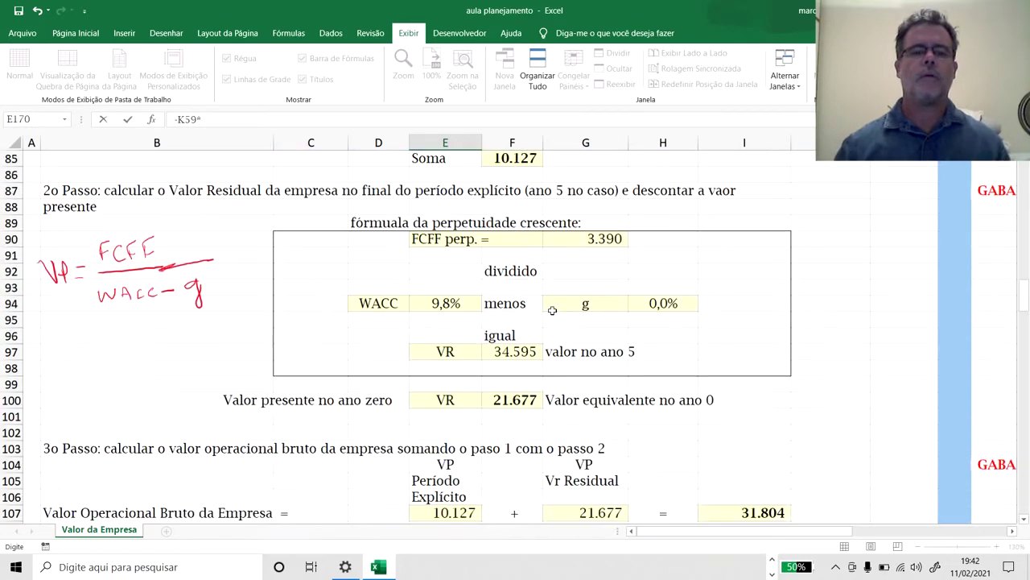
{"action": "scroll", "coordinate": [552, 310], "scroll_direction": "down", "scroll_amount": 20}
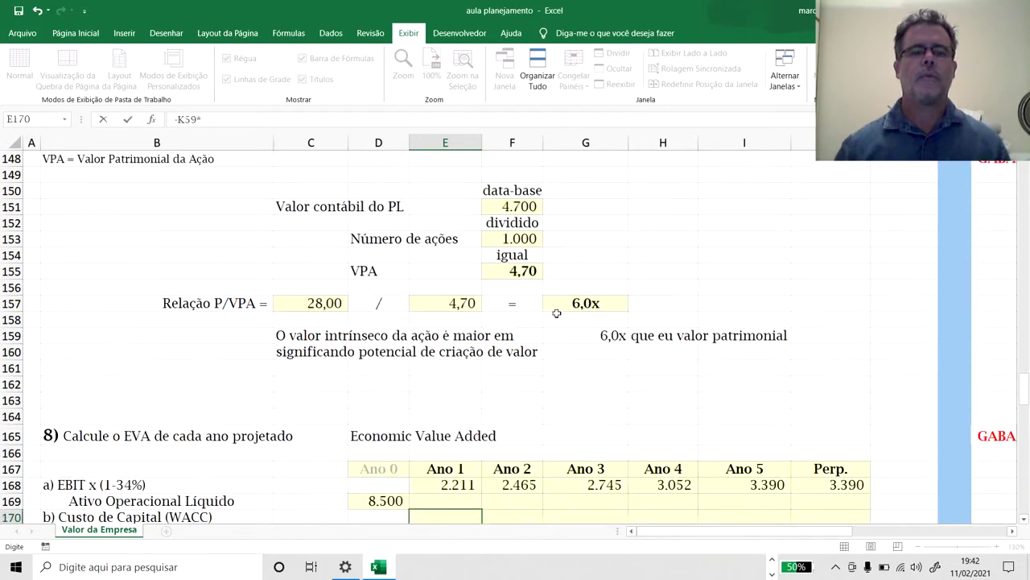
{"action": "scroll", "coordinate": [556, 312], "scroll_direction": "down", "scroll_amount": 5}
{"action": "left_click", "coordinate": [393, 260]}
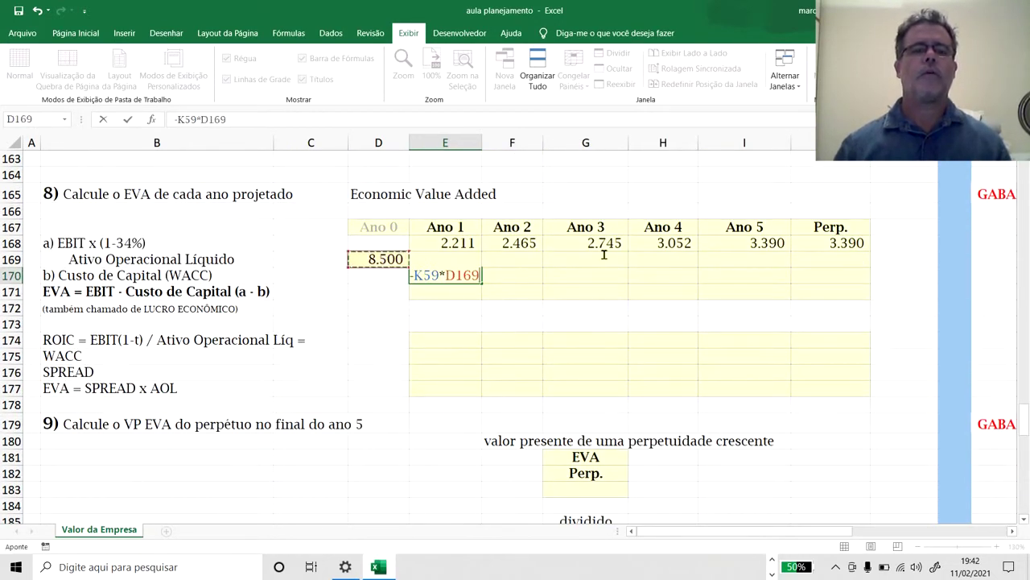
{"action": "key", "text": "Return"}
{"action": "key", "text": "Up"}
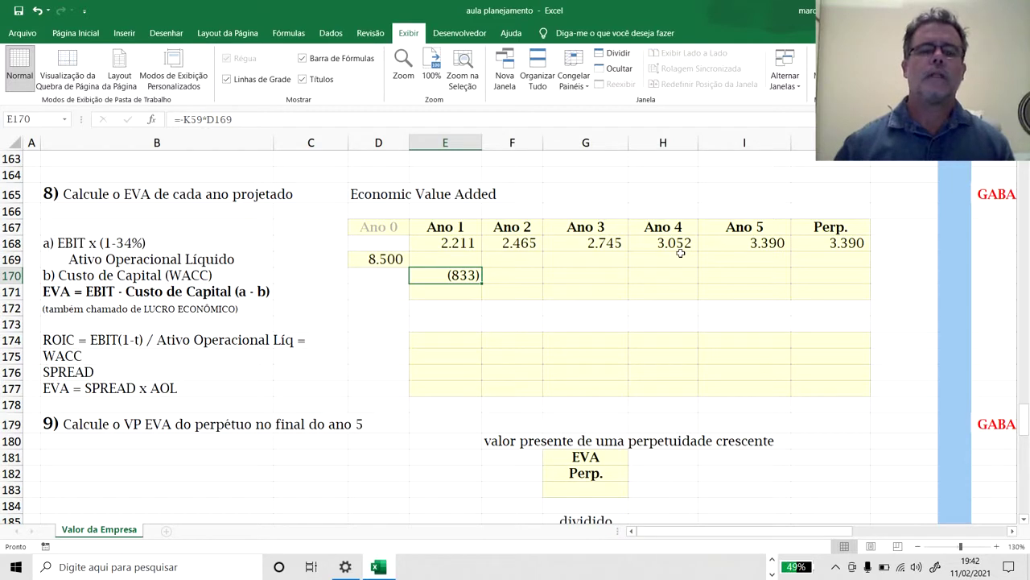
- Calculate the Ano 1 EVA in E171 by adding EBIT x (1-34%) and the negative cost of capital with =E168+E170
{"action": "key", "text": "Down"}
{"action": "type", "text": "="}
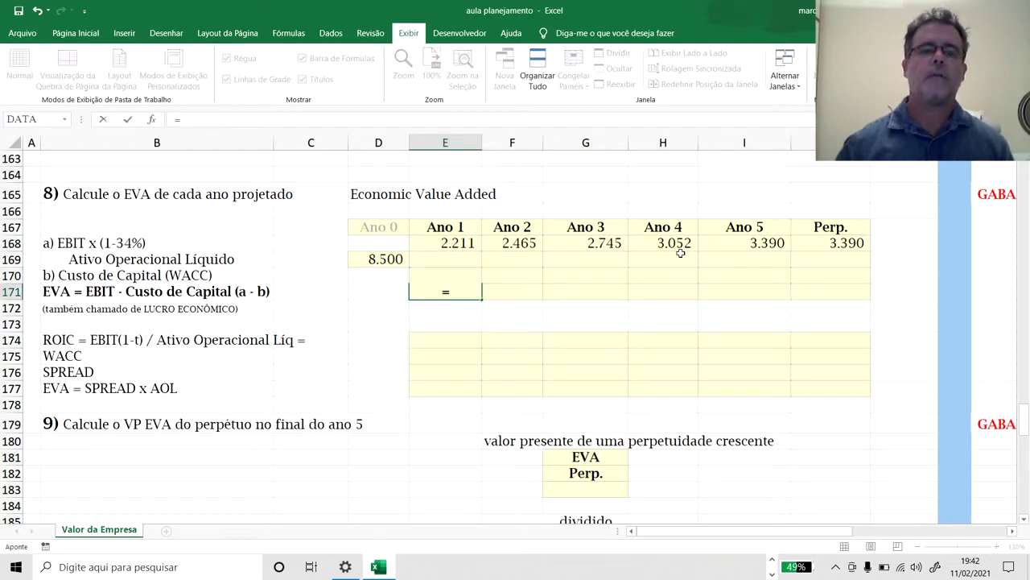
{"action": "key", "text": "Up"}
{"action": "key", "text": "Up"}
{"action": "key", "text": "Up"}
{"action": "type", "text": "+"}
{"action": "key", "text": "Up"}
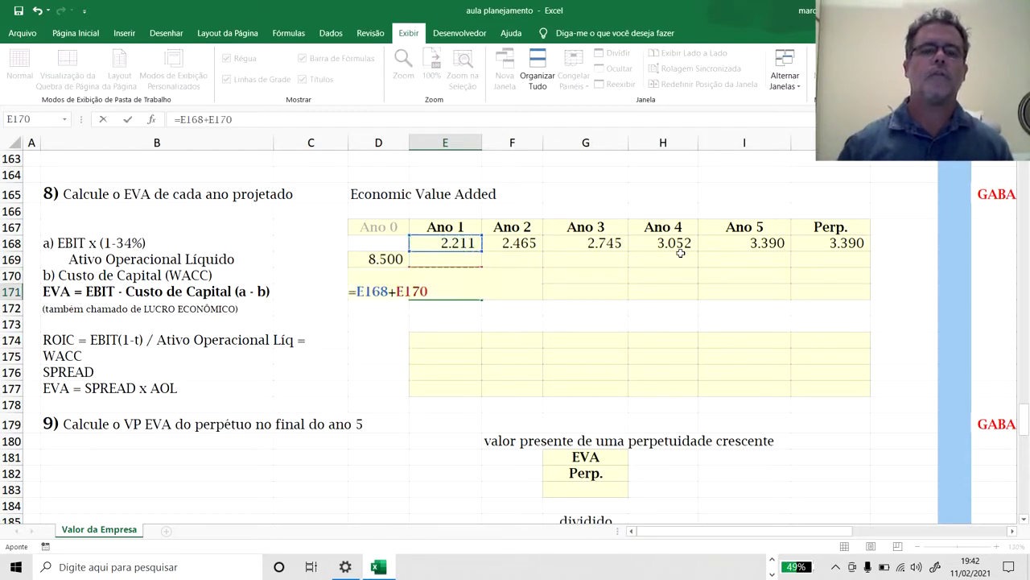
{"action": "key", "text": "Return"}
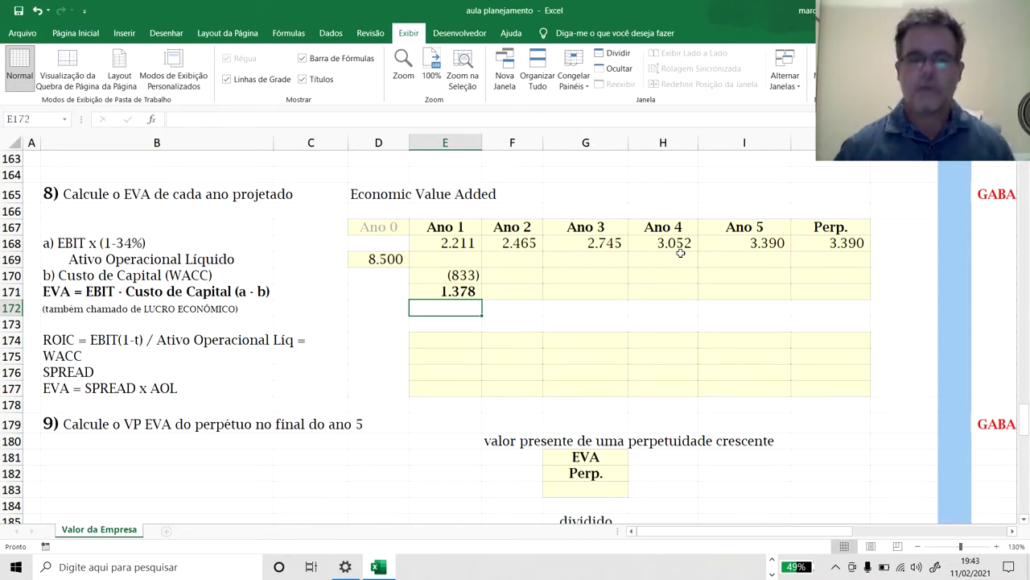
- Copy the Ano 0 Ativo Operacional Líquido formula from D169 to Ano 1 in E169
{"action": "key", "text": "Up"}
{"action": "key", "text": "Up"}
{"action": "key", "text": "Up"}
{"action": "key", "text": "Left"}
{"action": "key", "text": "ctrl+c"}
{"action": "key", "text": "Right"}
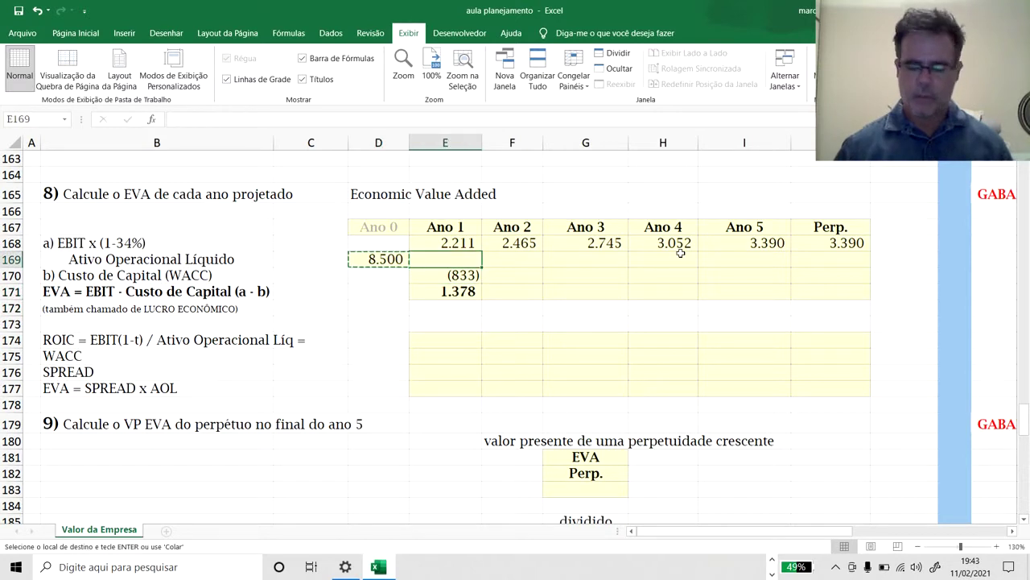
{"action": "key", "text": "ctrl+v"}
{"action": "key", "text": "Escape"}
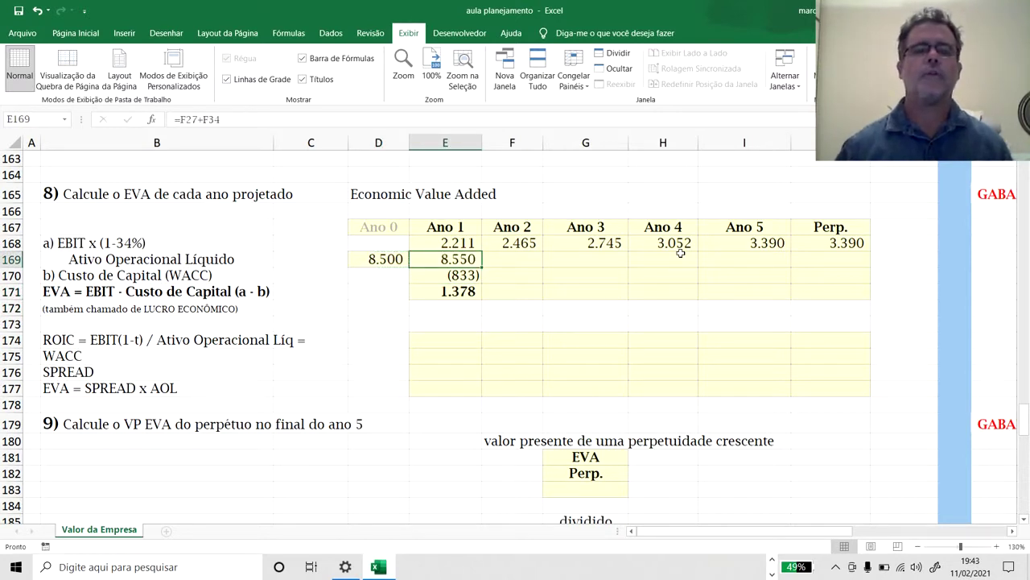
- Try to copy the Ano 1 Custo de Capital formula from E170 to Ano 2 with its relative WACC reference
{"action": "key", "text": "Down"}
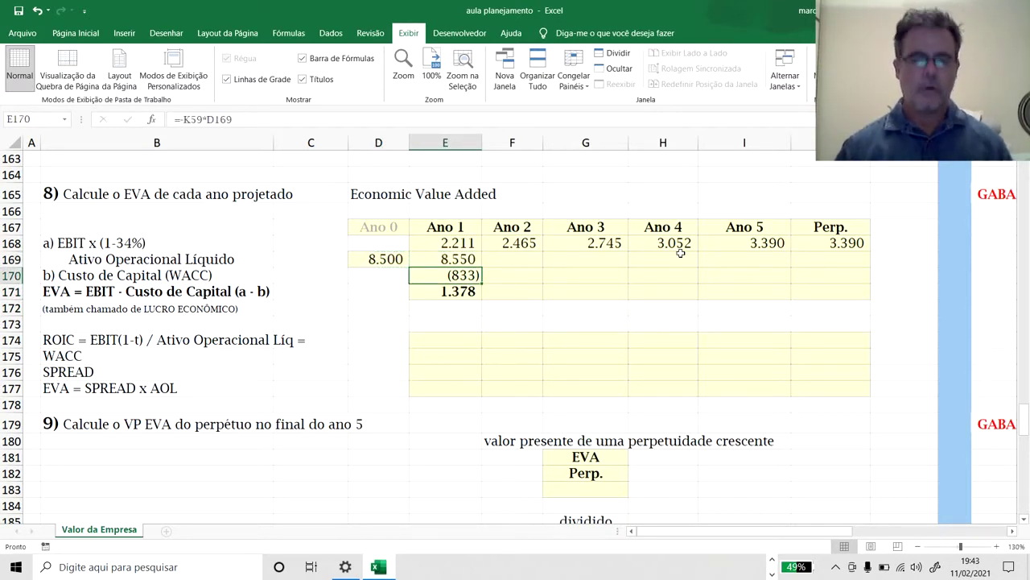
{"action": "key", "text": "ctrl+c"}
{"action": "key", "text": "Right"}
{"action": "key", "text": "ctrl+v"}
{"action": "key", "text": "Escape"}
{"action": "key", "text": "Delete"}
{"action": "key", "text": "Left"}
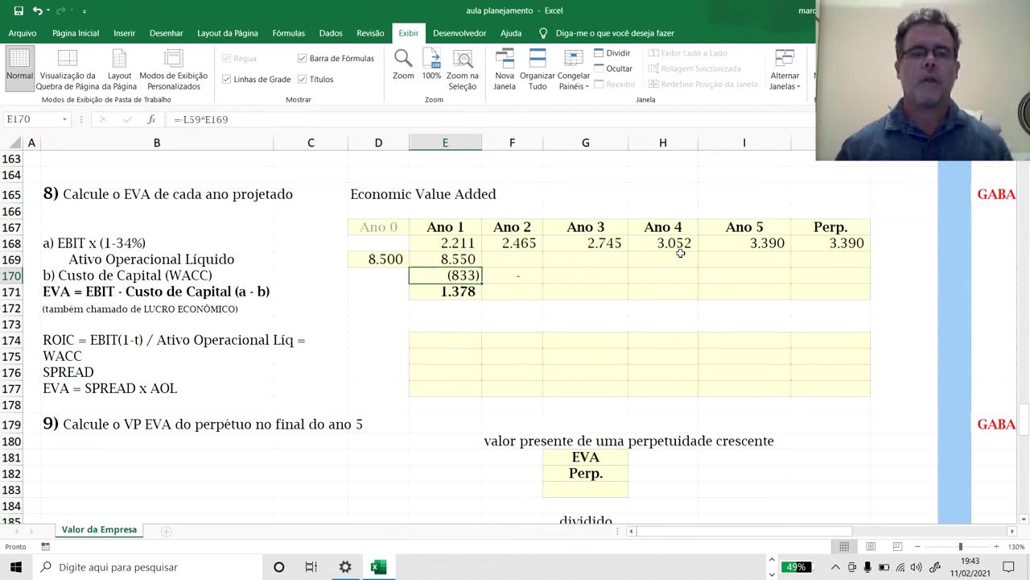
- Make the WACC reference absolute in the Ano 1 Custo de Capital formula in E170, giving =-$K$59*D169
{"action": "key", "text": "F2"}
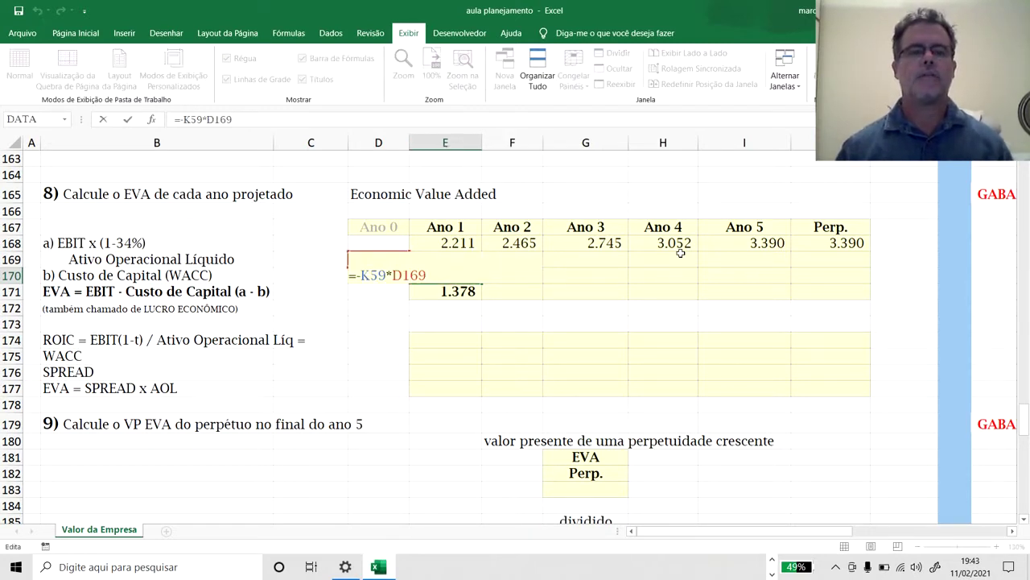
{"action": "key", "text": "Left"}
{"action": "key", "text": "Left"}
{"action": "key", "text": "Left"}
{"action": "key", "text": "Left"}
{"action": "key", "text": "Left"}
{"action": "key", "text": "Left"}
{"action": "key", "text": "Left"}
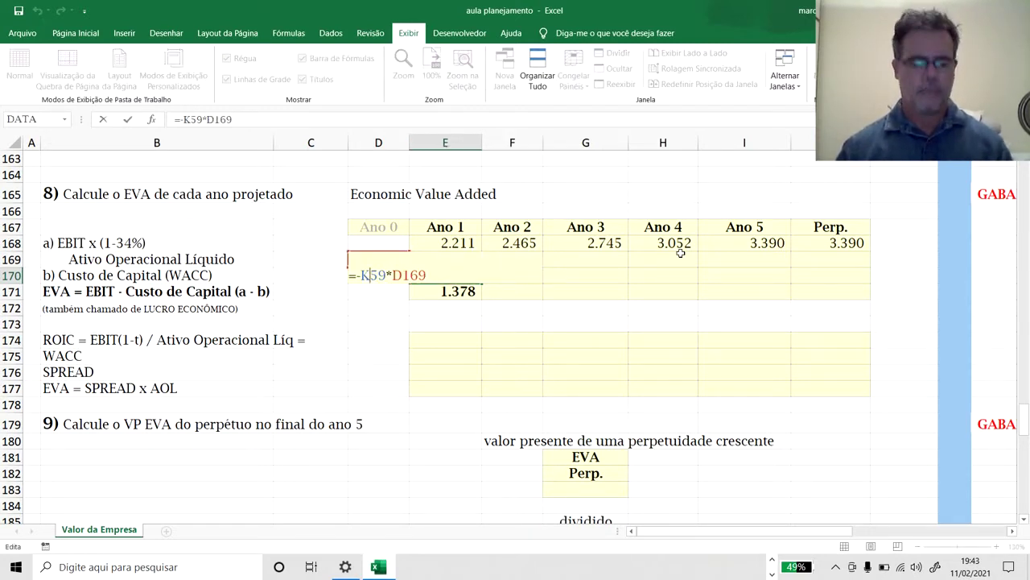
{"action": "key", "text": "F4"}
{"action": "key", "text": "ctrl+Return"}
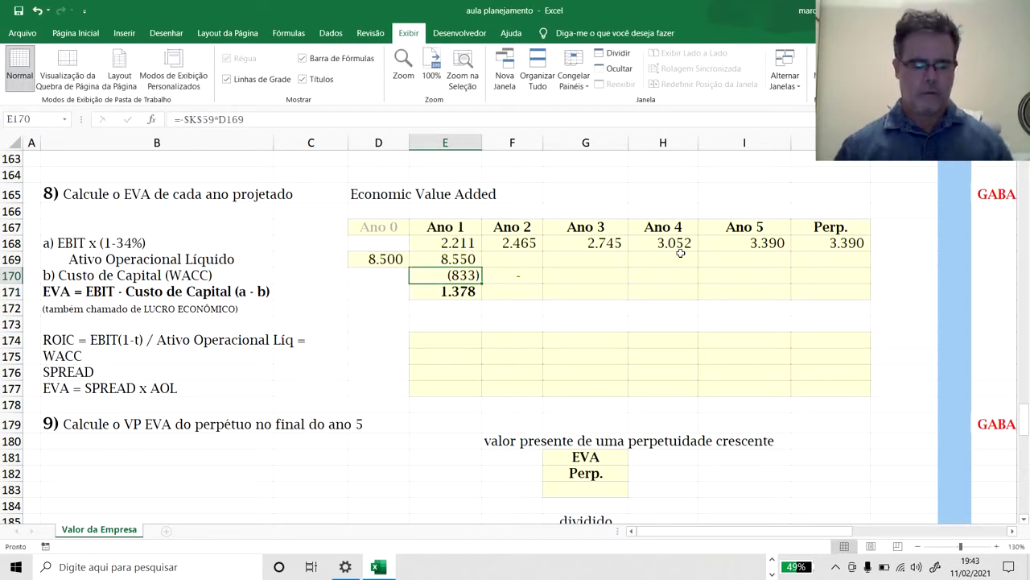
- Copy the Custo de Capital formula with the fixed WACC reference from E170 to Ano 2 in F170
{"action": "key", "text": "ctrl+c"}
{"action": "key", "text": "Right"}
{"action": "key", "text": "Return"}
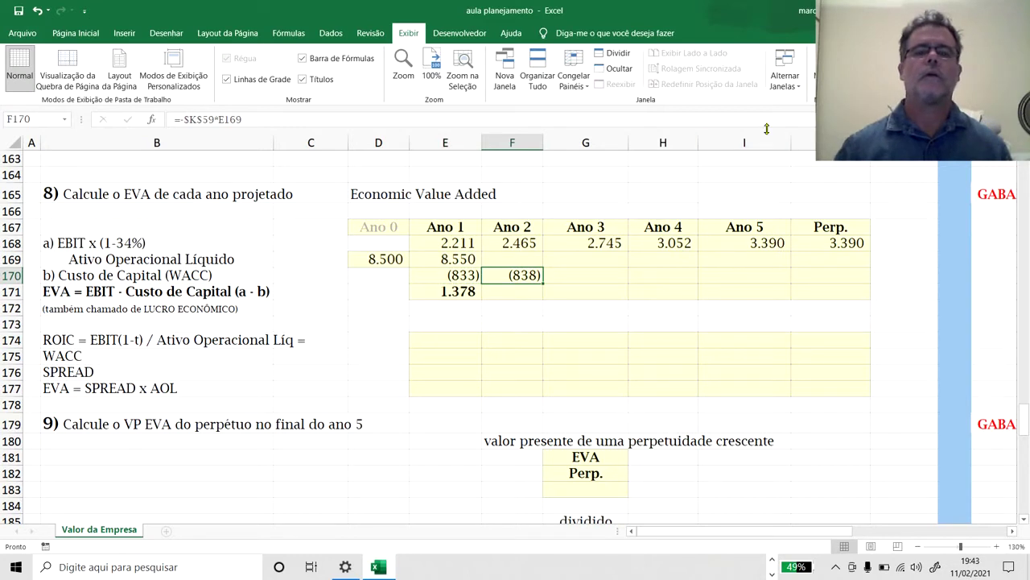
{"action": "key", "text": "ctrl"}
{"action": "key", "text": "ctrl"}
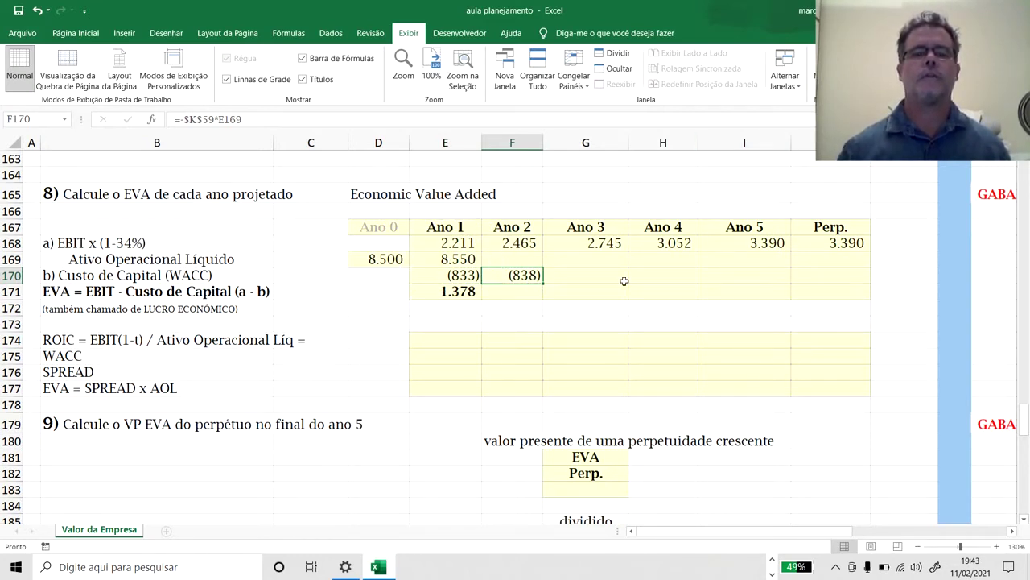
- Copy the Ano 1 EVA formula from E171 to Ano 2 in F171
{"action": "key", "text": "Down"}
{"action": "key", "text": "Left"}
{"action": "key", "text": "ctrl+c"}
{"action": "key", "text": "Right"}
{"action": "key", "text": "ctrl+v"}
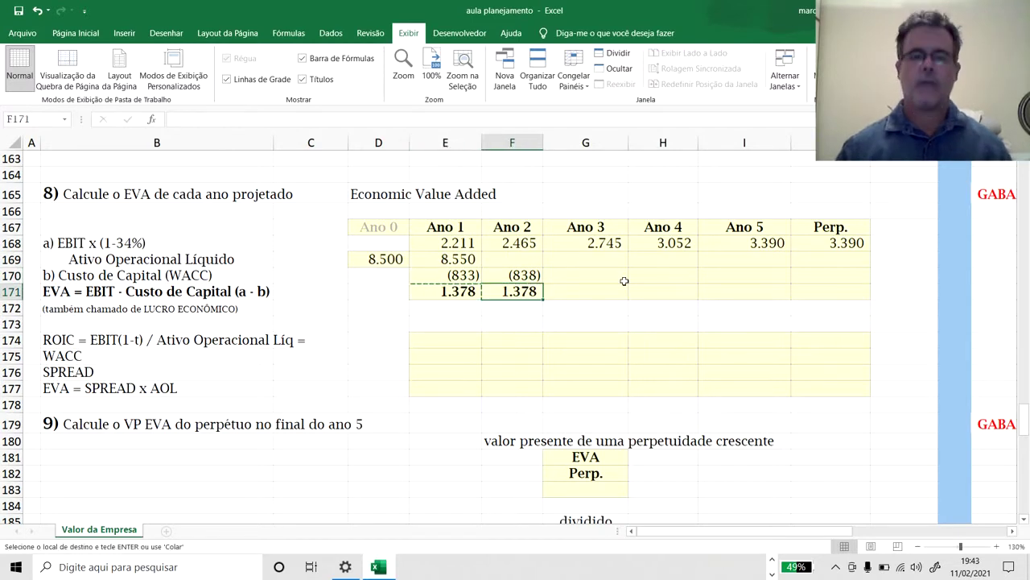
{"action": "key", "text": "Escape"}
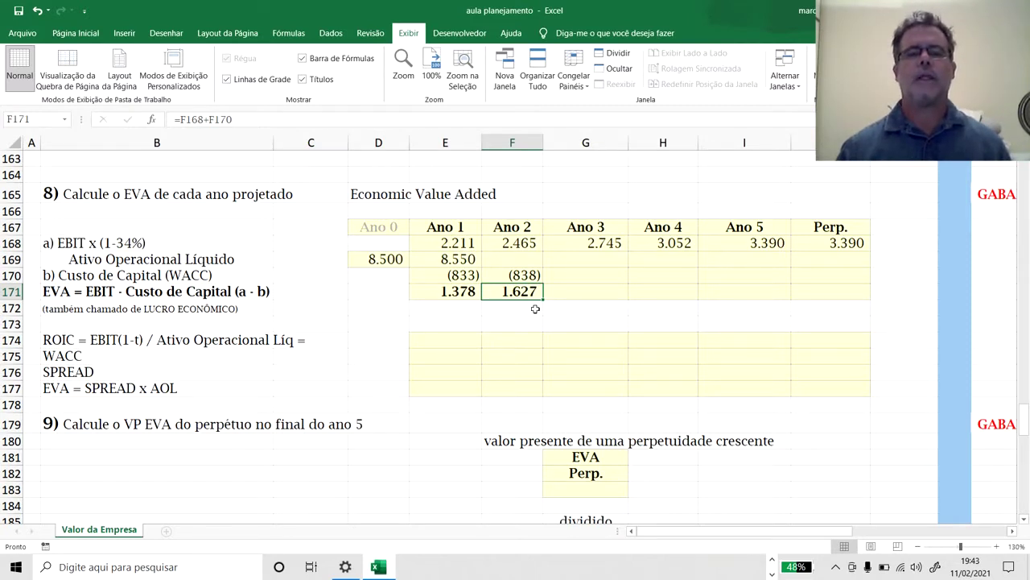
- Copy the Ano 1 Ativo Operacional Líquido formula from E169 to Ano 2 in F169
{"action": "key", "text": "Up"}
{"action": "key", "text": "Up"}
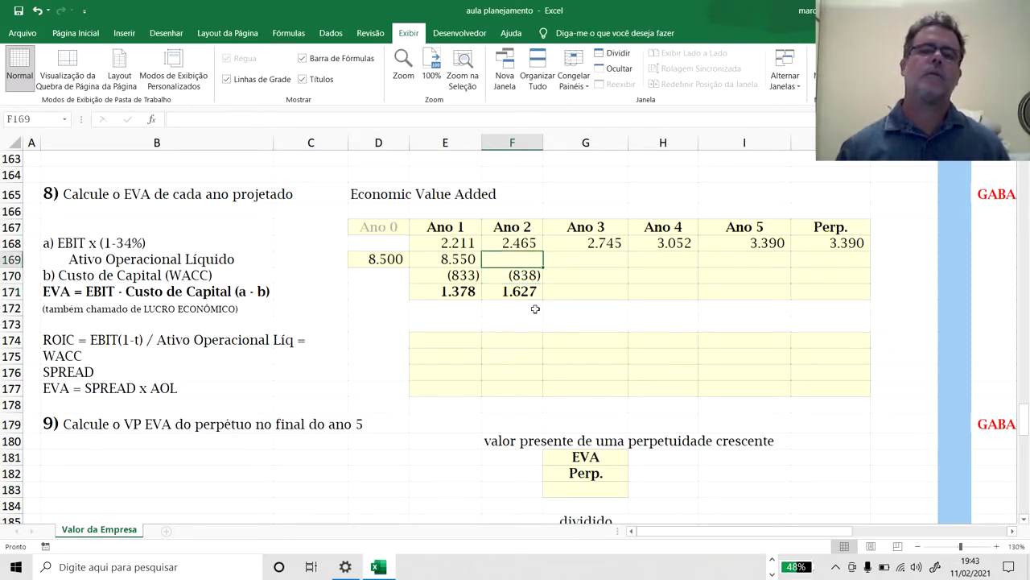
{"action": "key", "text": "Down"}
{"action": "key", "text": "Up"}
{"action": "key", "text": "Left"}
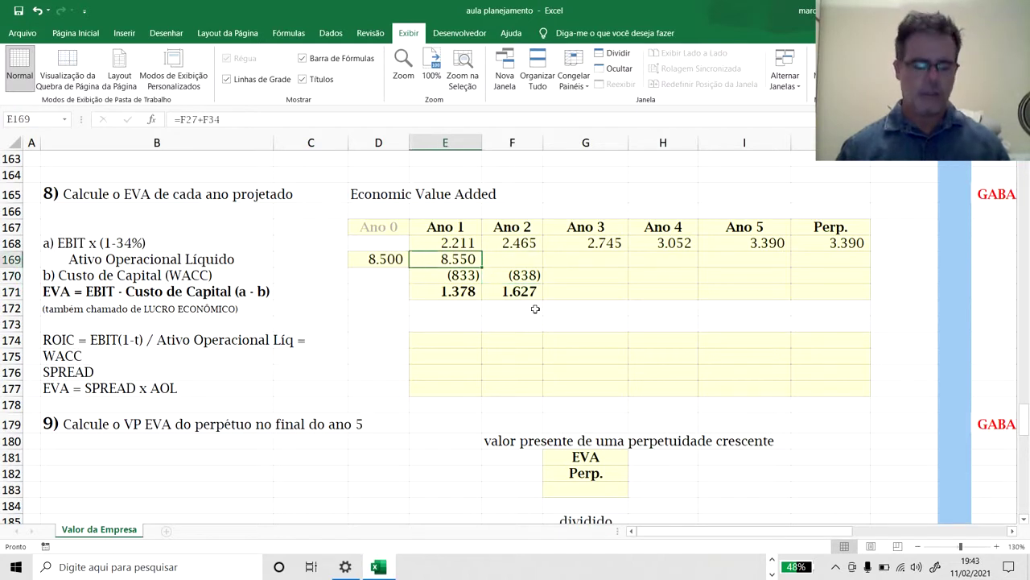
{"action": "key", "text": "ctrl+c"}
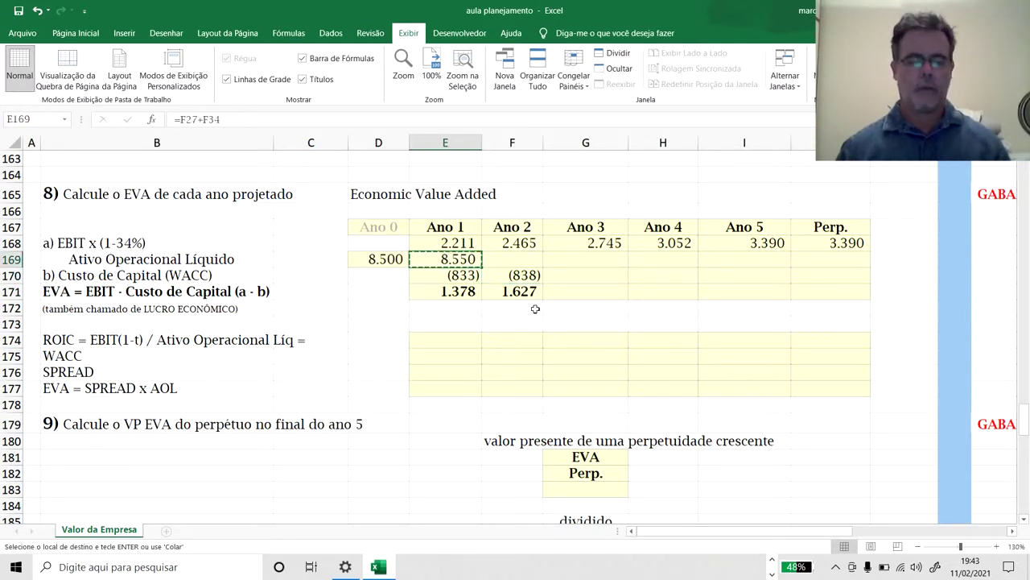
{"action": "key", "text": "Right"}
{"action": "key", "text": "ctrl+v"}
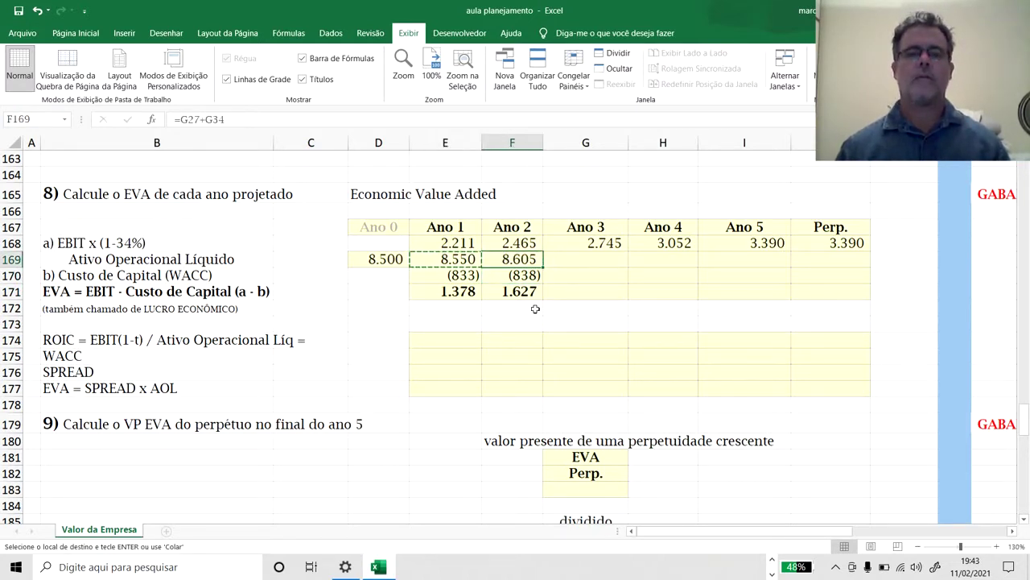
- Copy the Ano 2 formulas for Ativo Operacional Líquido, Custo de Capital and EVA (F169:F171) across Ano 3 through Perp
{"action": "key", "text": "Down"}
{"action": "key", "text": "Up"}
{"action": "key", "text": "shift+Down"}
{"action": "key", "text": "shift+Down"}
{"action": "key", "text": "ctrl+c"}
{"action": "key", "text": "Right"}
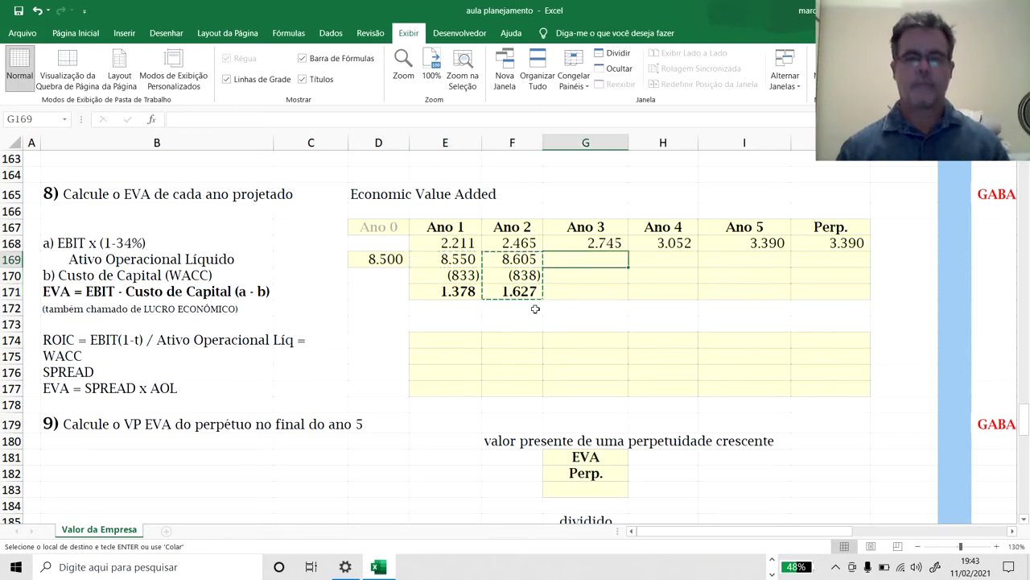
{"action": "key", "text": "shift+Right"}
{"action": "key", "text": "shift+Right"}
{"action": "key", "text": "shift+Right"}
{"action": "key", "text": "shift+Down"}
{"action": "key", "text": "shift+Down"}
{"action": "key", "text": "ctrl+v"}
{"action": "key", "text": "Escape"}
{"action": "key", "text": "Down"}
{"action": "key", "text": "Down"}
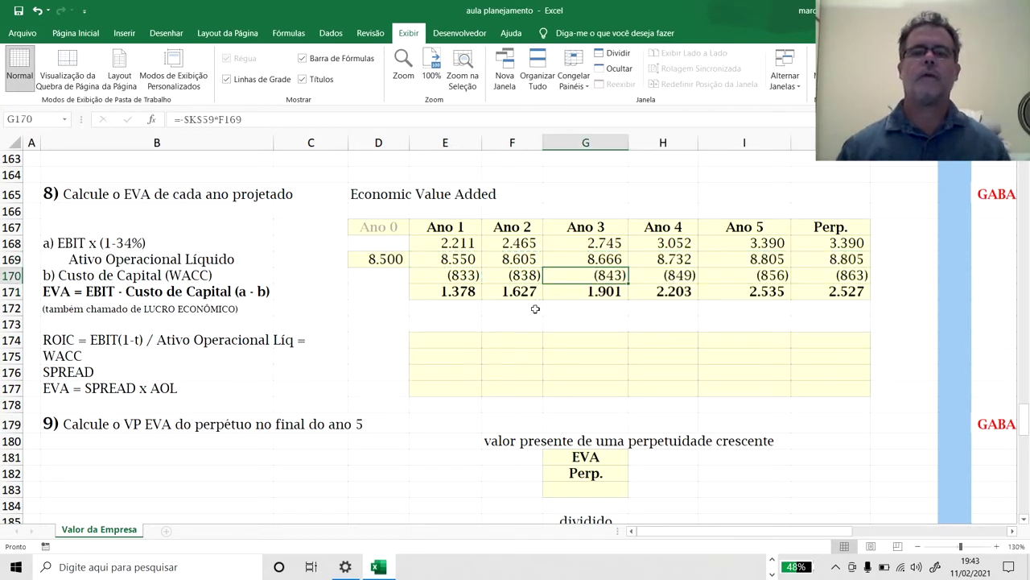
- Compare the calculated EVA row for all projected years with the GABARITO answer key beside the question 8 table
{"action": "key", "text": "Right"}
{"action": "key", "text": "Right"}
{"action": "key", "text": "Right"}
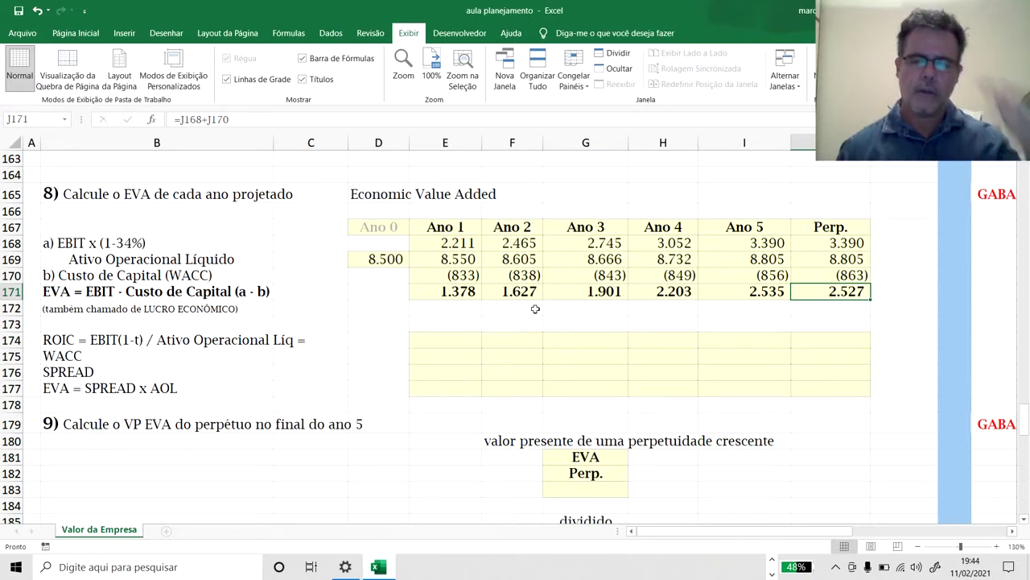
{"action": "key", "text": "Right"}
{"action": "key", "text": "Right"}
{"action": "key", "text": "Right"}
{"action": "key", "text": "Right"}
{"action": "key", "text": "Right"}
{"action": "key", "text": "Right"}
{"action": "key", "text": "Right"}
{"action": "key", "text": "Right"}
{"action": "key", "text": "Right"}
{"action": "key", "text": "Right"}
{"action": "key", "text": "Right"}
{"action": "key", "text": "Right"}
{"action": "key", "text": "Right"}
{"action": "key", "text": "Right"}
{"action": "key", "text": "Right"}
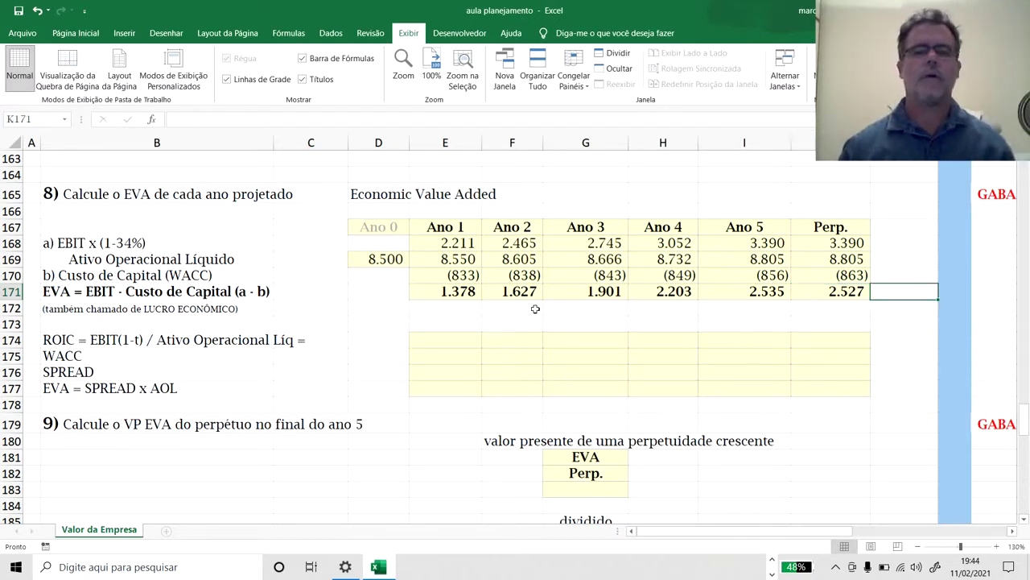
{"action": "key", "text": "Left"}
{"action": "key", "text": "Left"}
{"action": "key", "text": "Left"}
{"action": "key", "text": "Left"}
{"action": "key", "text": "Left"}
{"action": "key", "text": "Left"}
{"action": "key", "text": "Left"}
{"action": "key", "text": "Left"}
{"action": "key", "text": "Left"}
{"action": "key", "text": "Left"}
{"action": "key", "text": "Left"}
{"action": "key", "text": "Left"}
{"action": "key", "text": "Left"}
{"action": "key", "text": "Left"}
{"action": "key", "text": "Left"}
{"action": "key", "text": "Left"}
{"action": "key", "text": "Left"}
{"action": "key", "text": "Left"}
{"action": "key", "text": "Left"}
{"action": "key", "text": "Left"}
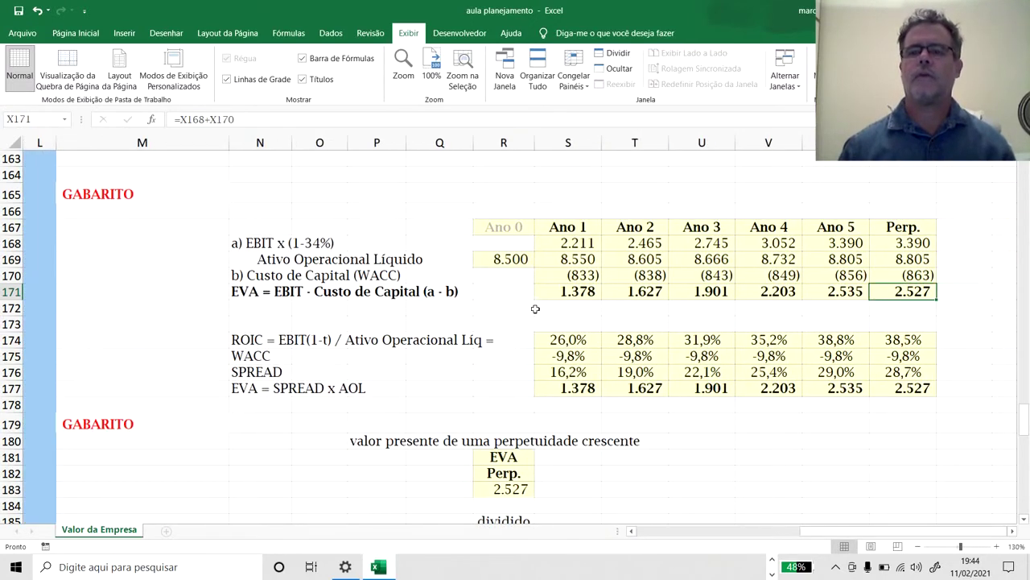
{"action": "key", "text": "Right"}
{"action": "key", "text": "Right"}
{"action": "key", "text": "Right"}
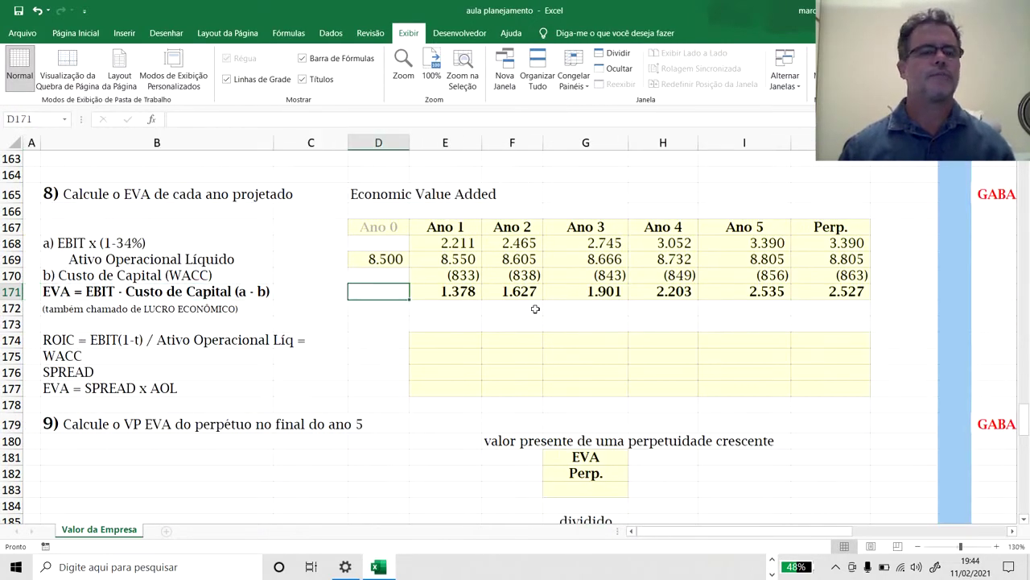
- Calculate the Ano 1 ROIC in E174 by dividing EBIT x (1-34%) by the Ano 0 Ativo Operacional Líquido, =E168/D169
{"action": "key", "text": "Down"}
{"action": "key", "text": "Down"}
{"action": "key", "text": "Right"}
{"action": "key", "text": "Down"}
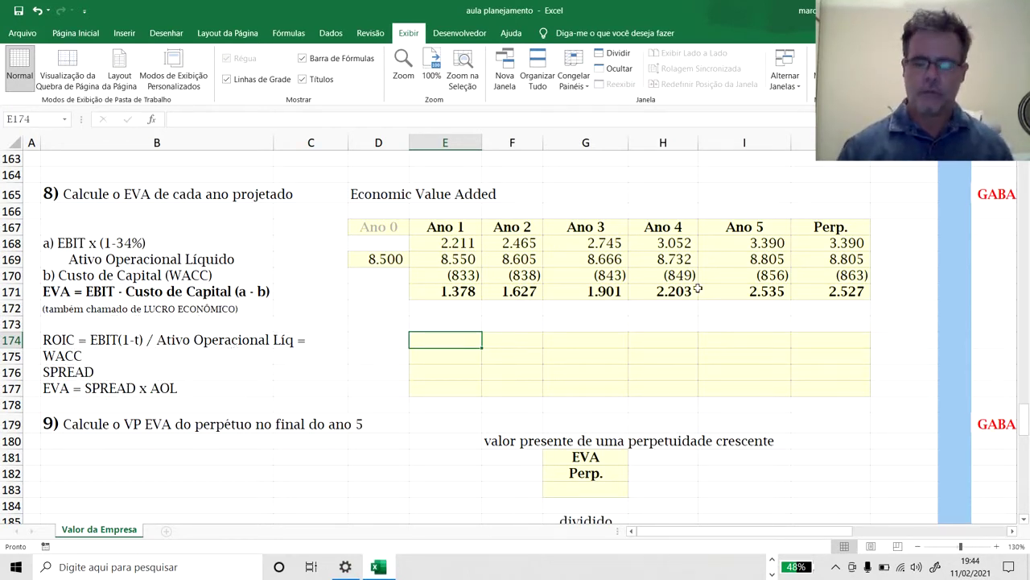
{"action": "type", "text": "="}
{"action": "left_click", "coordinate": [459, 243]}
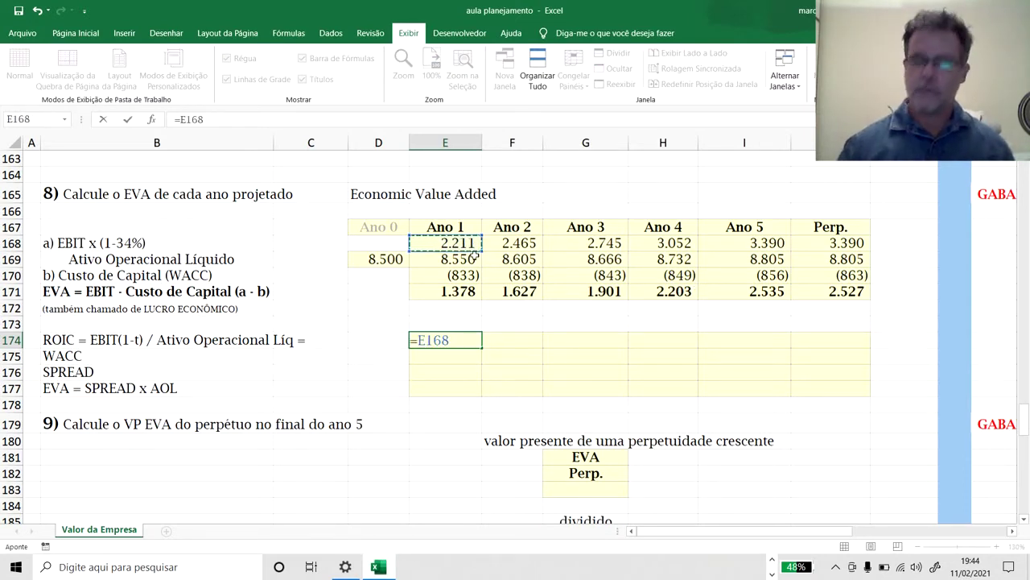
{"action": "type", "text": "/"}
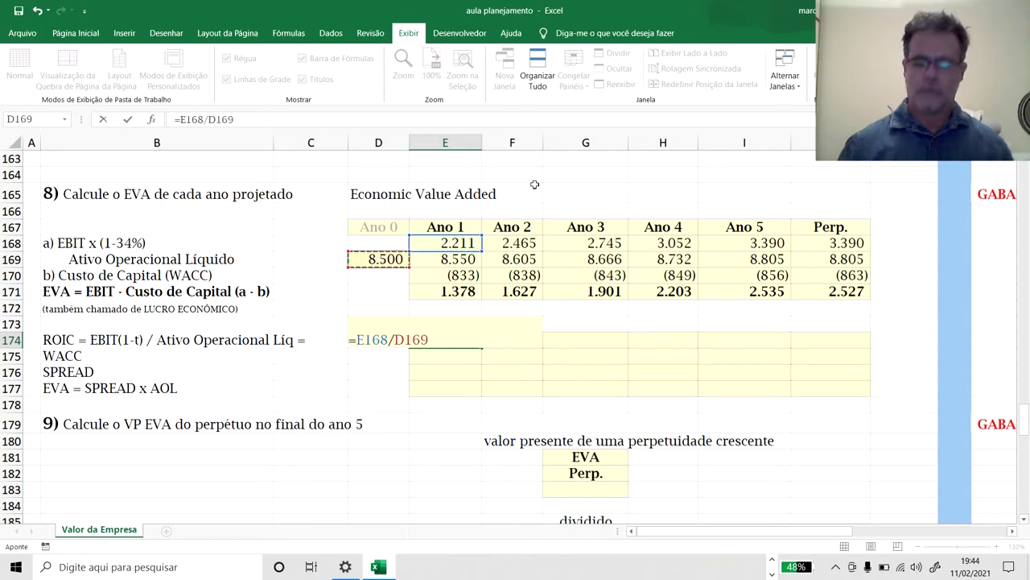
{"action": "key", "text": "Return"}
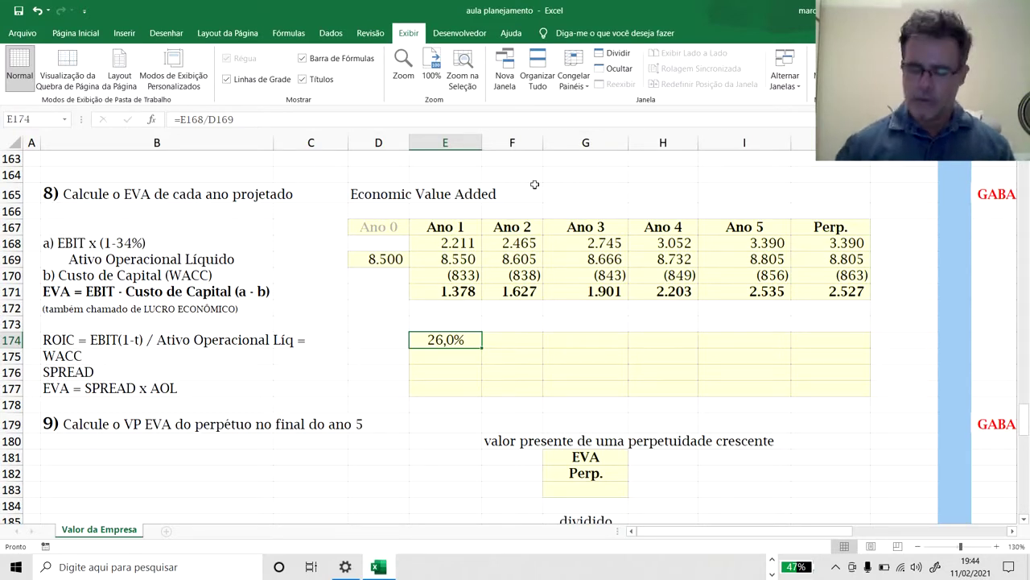
- Link the Ano 1 WACC in E175 to the negative of the WACC calculated in question 1 (K59)
{"action": "key", "text": "Down"}
{"action": "type", "text": "-"}
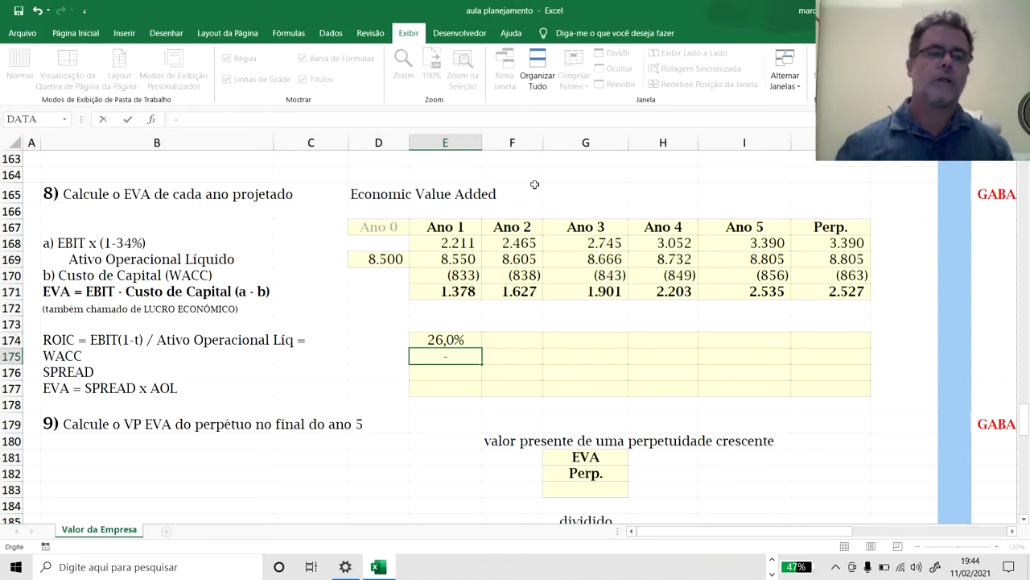
{"action": "left_click_drag", "start_coordinate": [1027, 437], "coordinate": [1029, 316]}
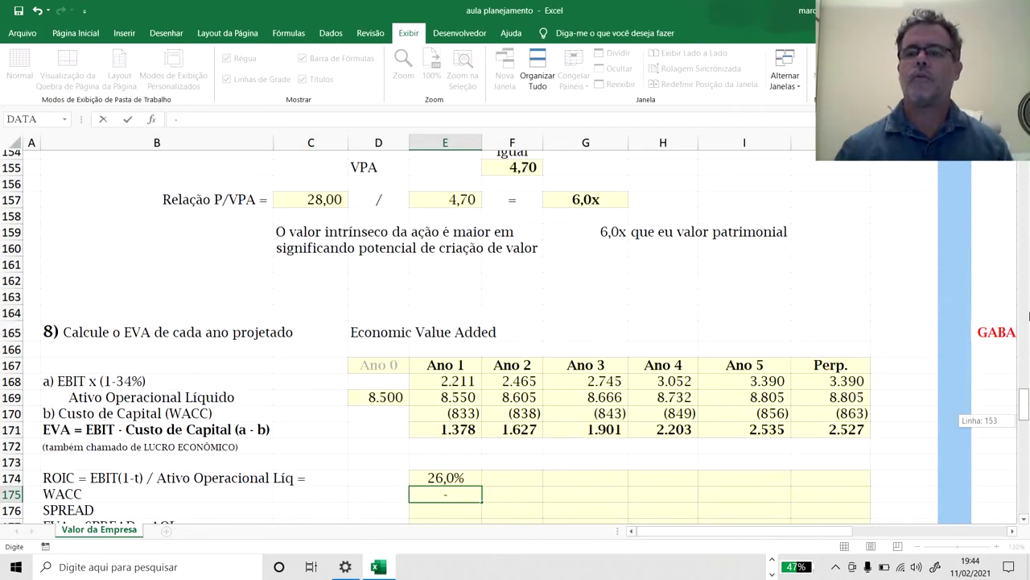
{"action": "left_click_drag", "start_coordinate": [1029, 221], "coordinate": [1027, 205]}
{"action": "scroll", "coordinate": [975, 274], "scroll_direction": "up", "scroll_amount": 9}
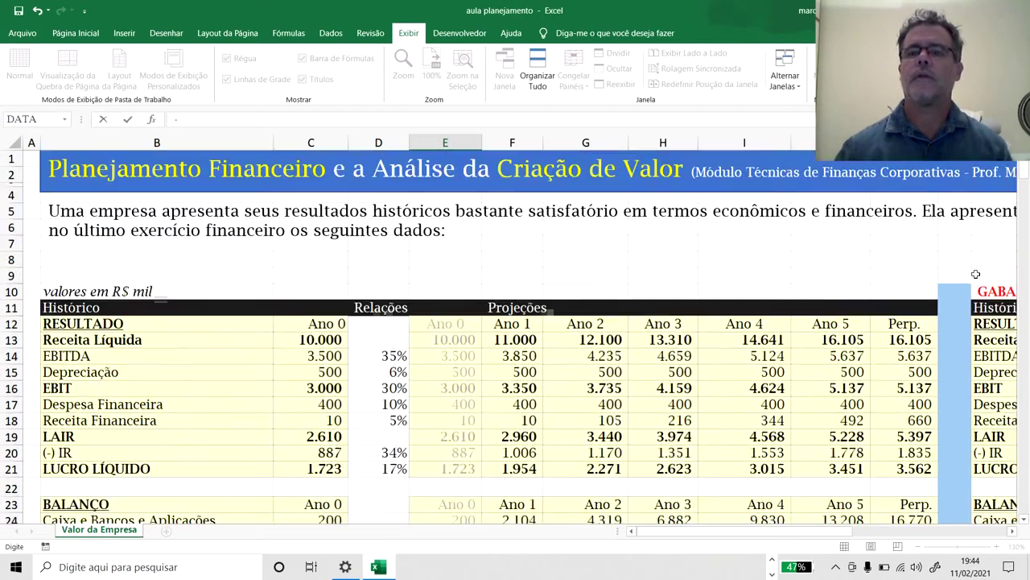
{"action": "scroll", "coordinate": [976, 274], "scroll_direction": "down", "scroll_amount": 14}
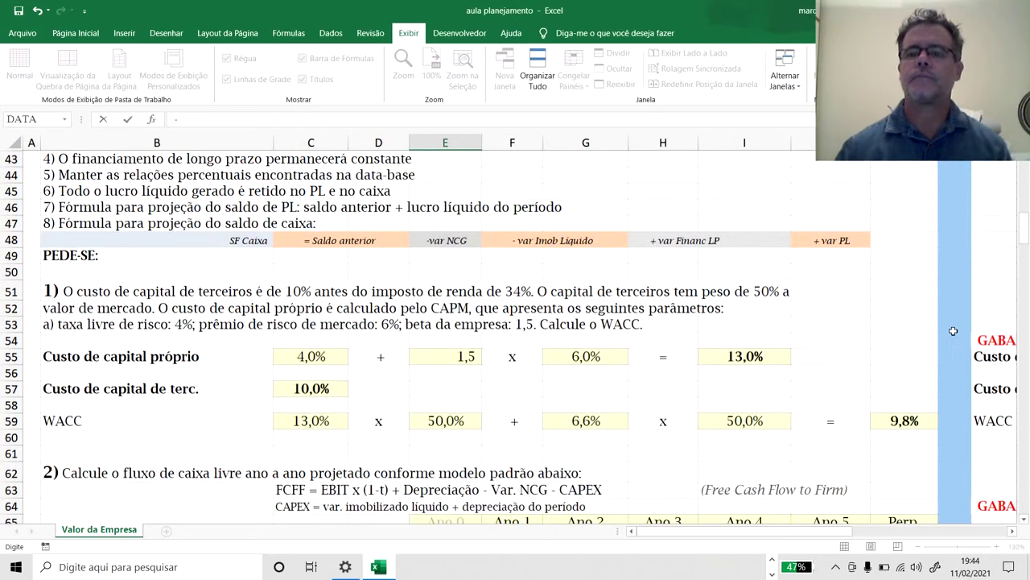
{"action": "left_click", "coordinate": [906, 420]}
{"action": "key", "text": "Return"}
{"action": "key", "text": "Return"}
{"action": "key", "text": "Return"}
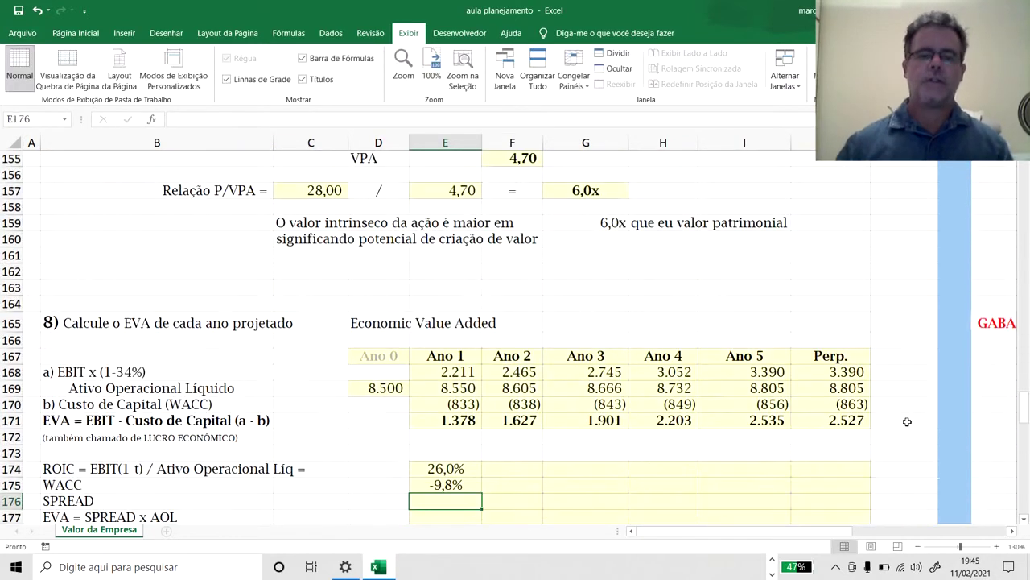
- Calculate the Ano 1 SPREAD in E176 as the ROIC plus the negative WACC, =E174+E175
{"action": "key", "text": "Up"}
{"action": "key", "text": "Up"}
{"action": "type", "text": "="}
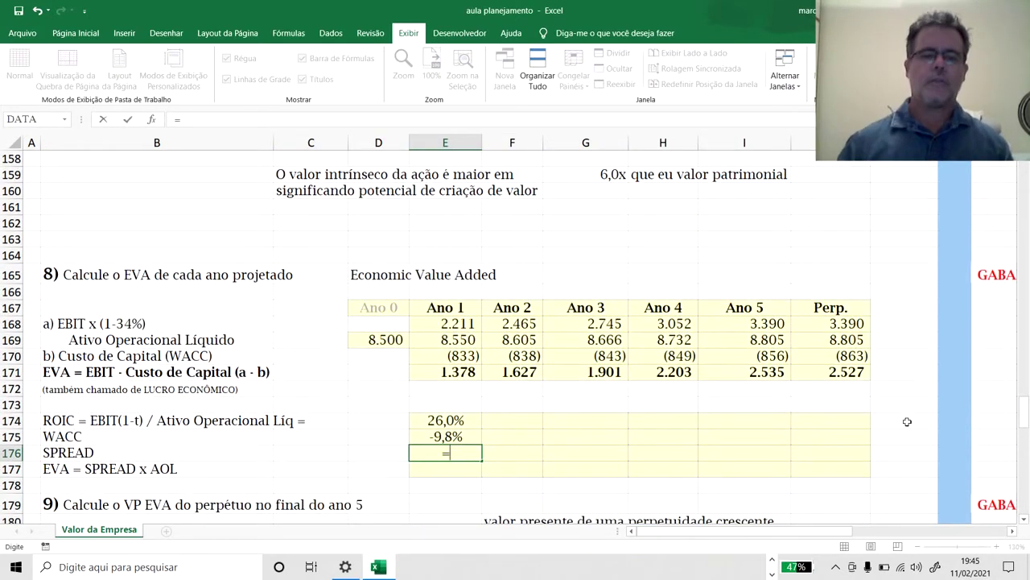
{"action": "key", "text": "Up"}
{"action": "key", "text": "Up"}
{"action": "type", "text": "+"}
{"action": "key", "text": "Up"}
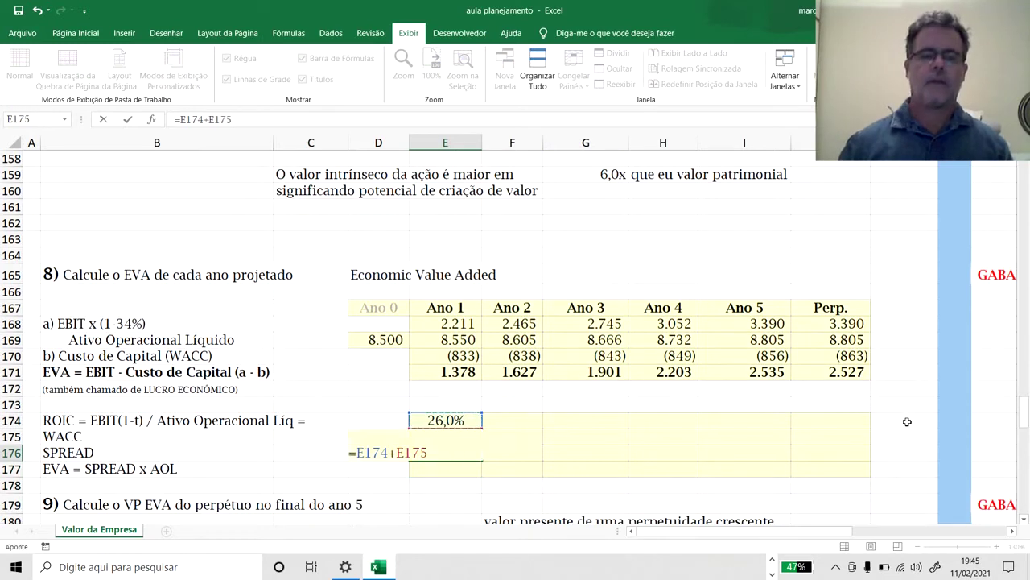
{"action": "key", "text": "Return"}
{"action": "key", "text": "Up"}
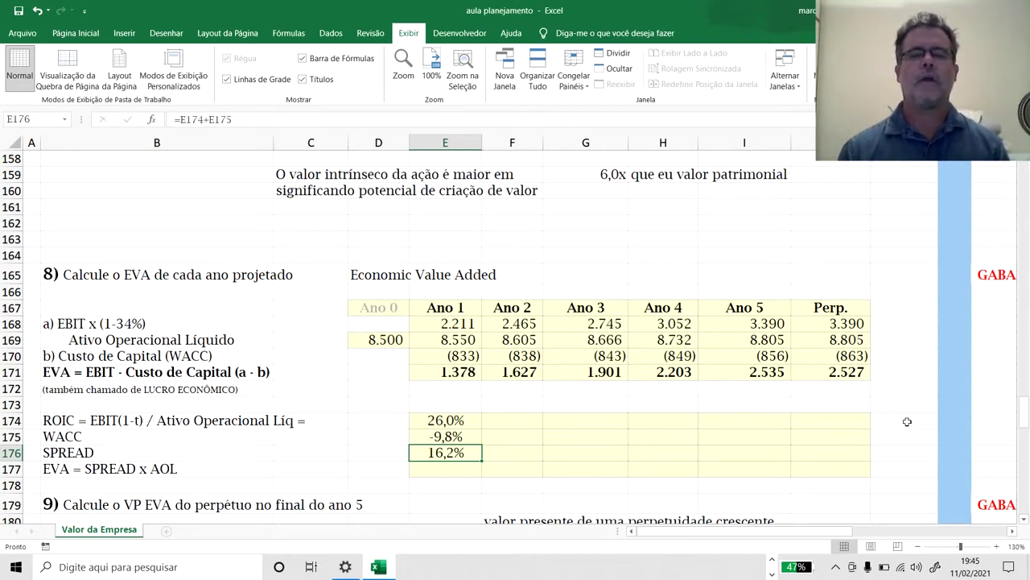
- Calculate the Ano 1 EVA in E177 by multiplying the SPREAD by the Ano 0 Ativo Operacional Líquido, =E176*D169
{"action": "scroll", "coordinate": [908, 421], "scroll_direction": "down", "scroll_amount": 3}
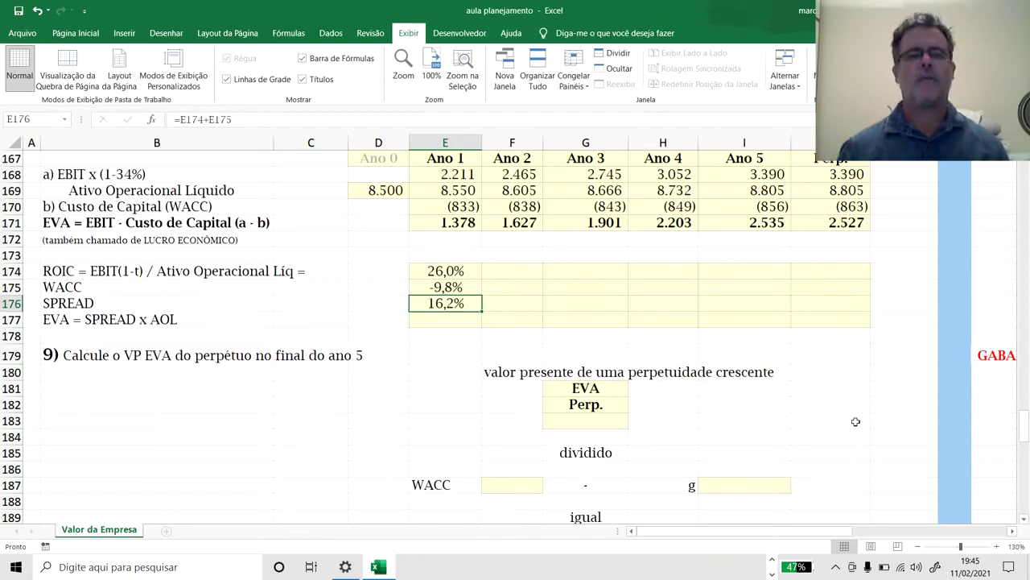
{"action": "key", "text": "Up"}
{"action": "key", "text": "Up"}
{"action": "key", "text": "Down"}
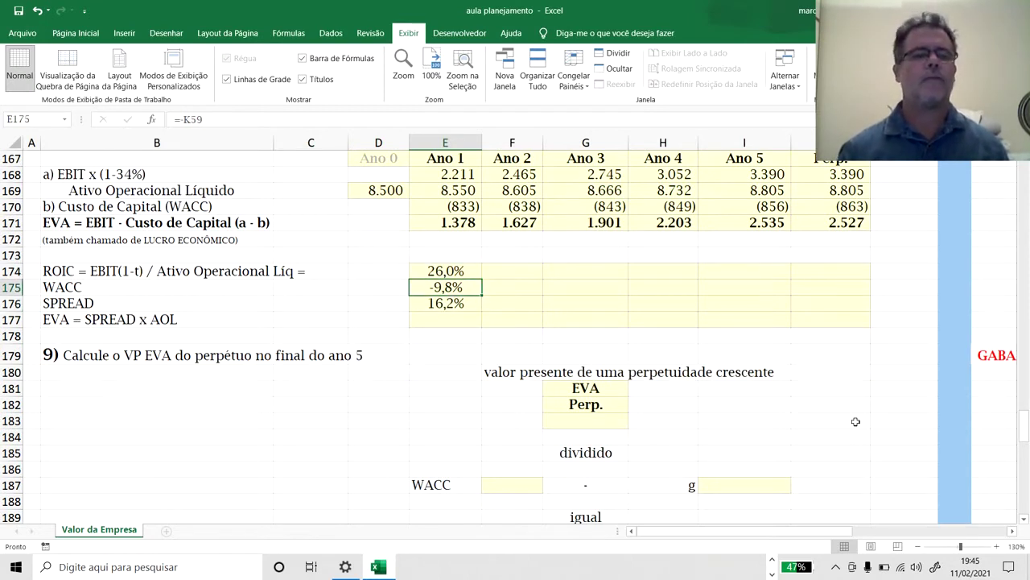
{"action": "key", "text": "Down"}
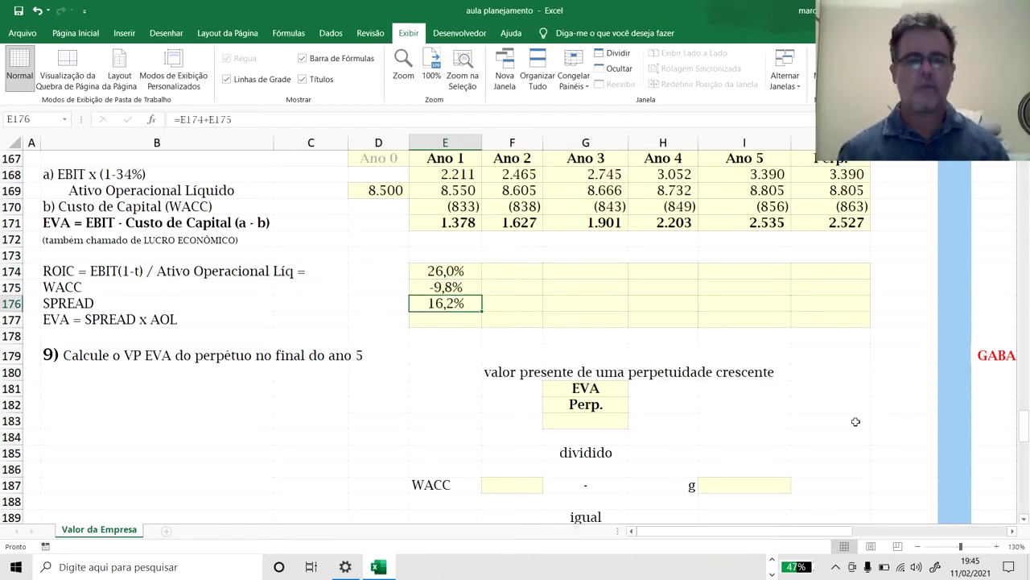
{"action": "key", "text": "Down"}
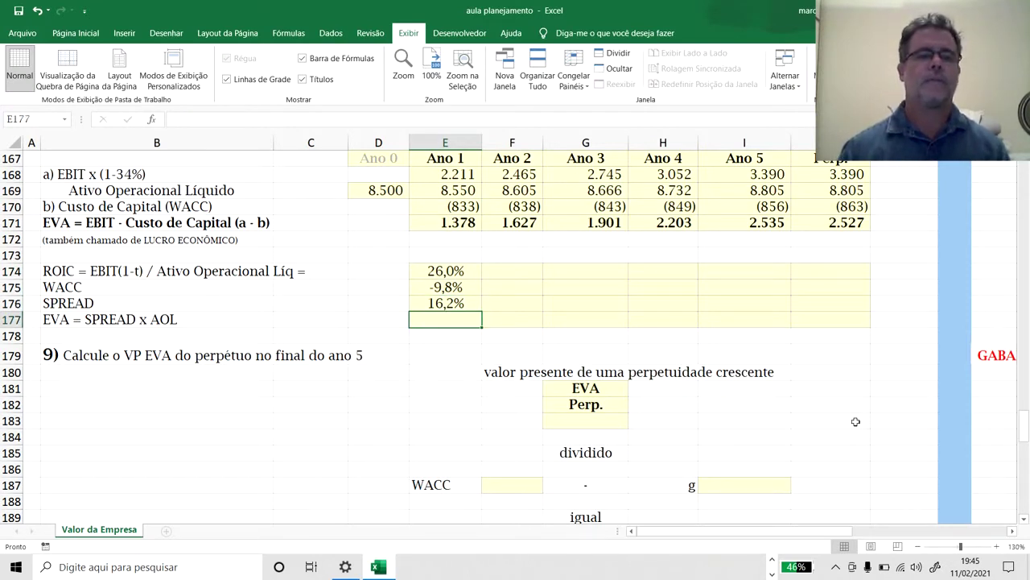
{"action": "type", "text": "="}
{"action": "key", "text": "Up"}
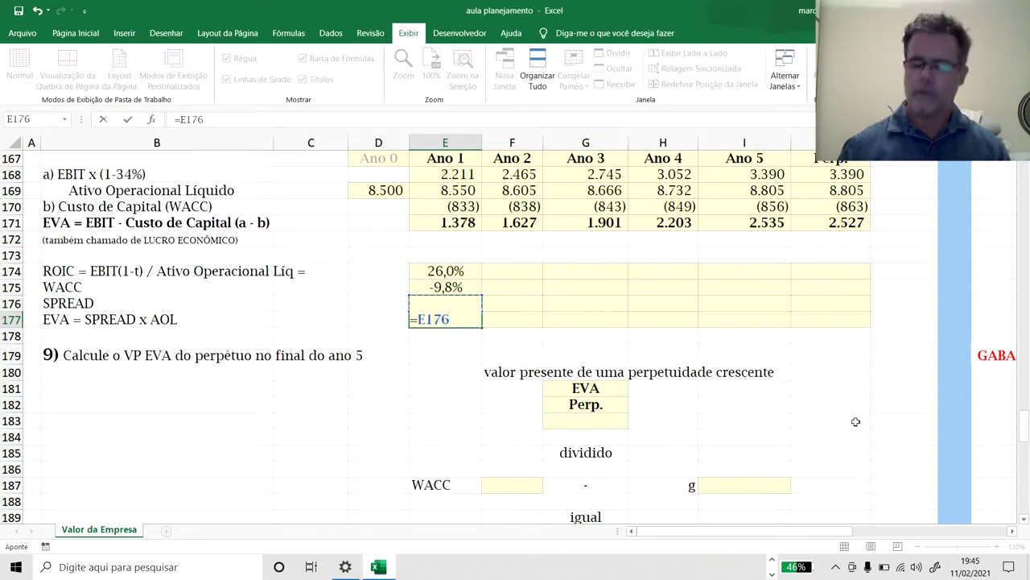
{"action": "type", "text": "*"}
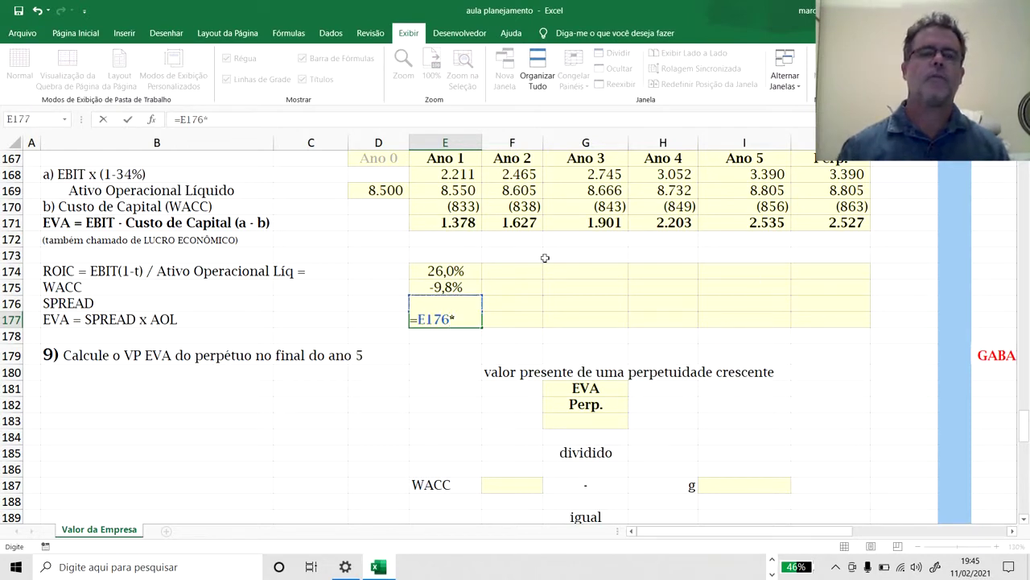
{"action": "left_click", "coordinate": [388, 202]}
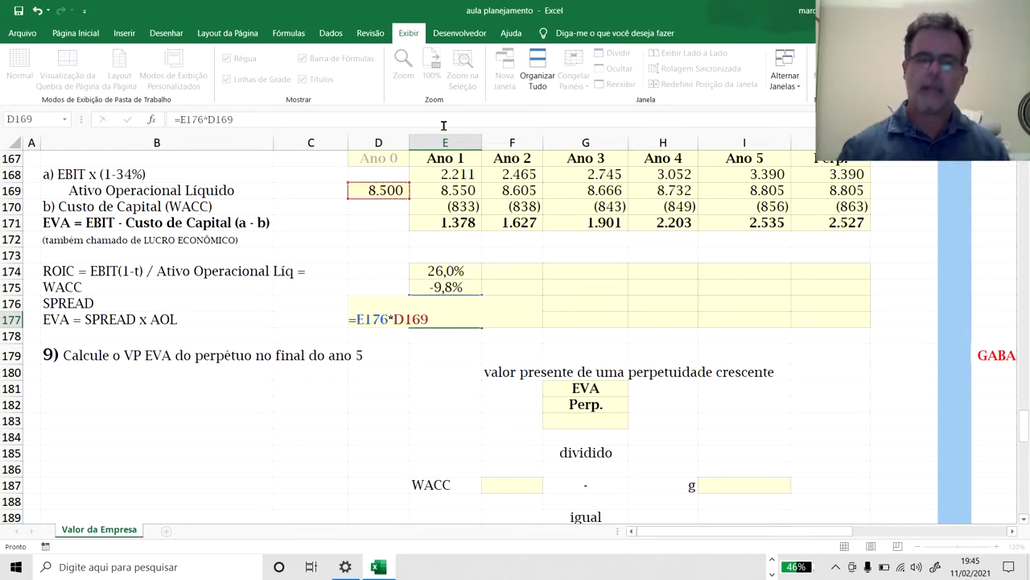
{"action": "key", "text": "Return"}
{"action": "key", "text": "Up"}
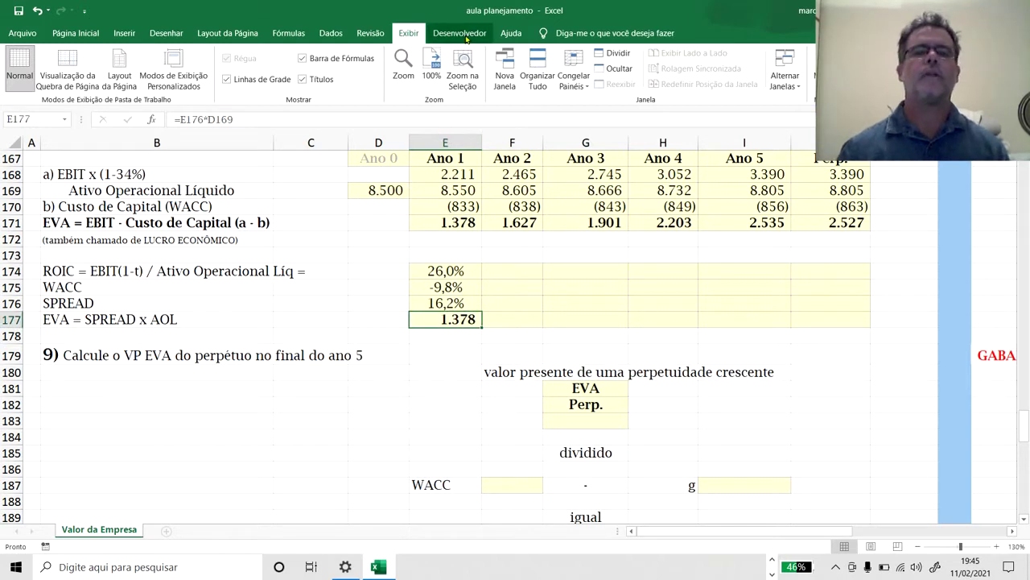
- Trace the precedents of the Ano 1 EVA formula in E177, and remove the arrows after checking them
{"action": "left_click", "coordinate": [288, 33]}
{"action": "left_click", "coordinate": [585, 58]}
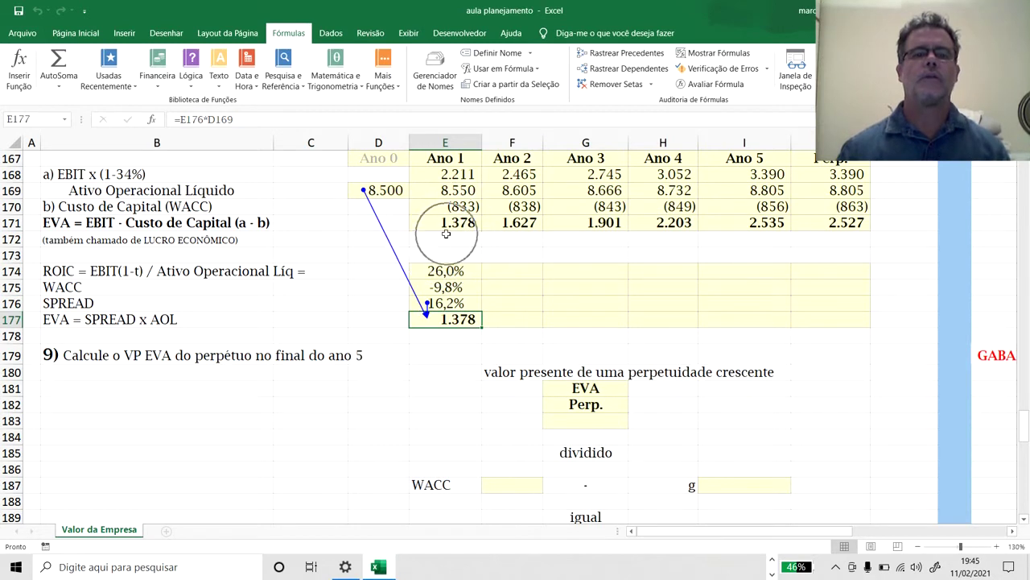
{"action": "left_click", "coordinate": [618, 85]}
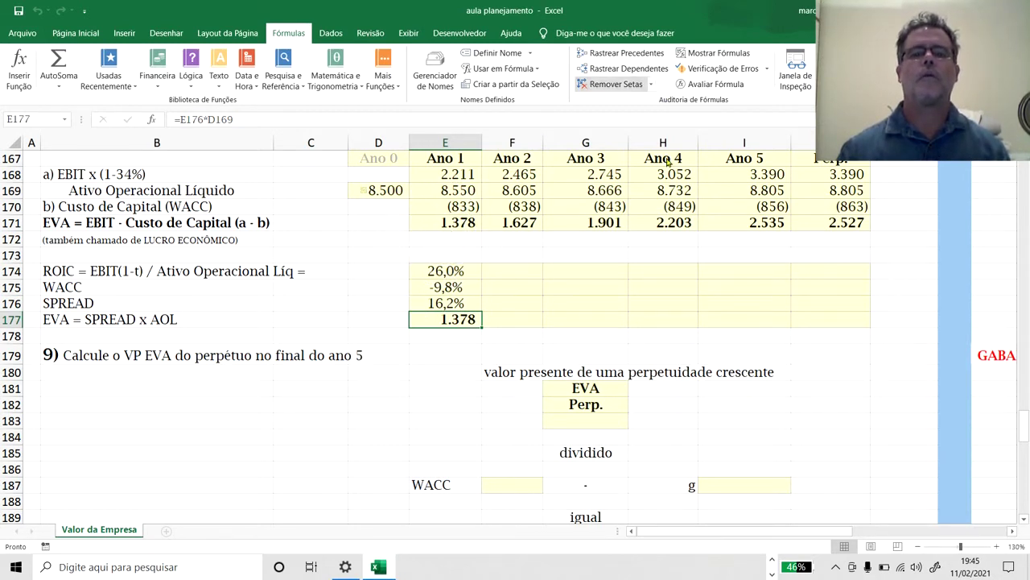
- Copy the Ano 1 ROIC, WACC, SPREAD and EVA formulas (E174:E177) across Ano 2 through Perp
{"action": "key", "text": "shift+Up"}
{"action": "key", "text": "shift+Up"}
{"action": "key", "text": "shift+Up"}
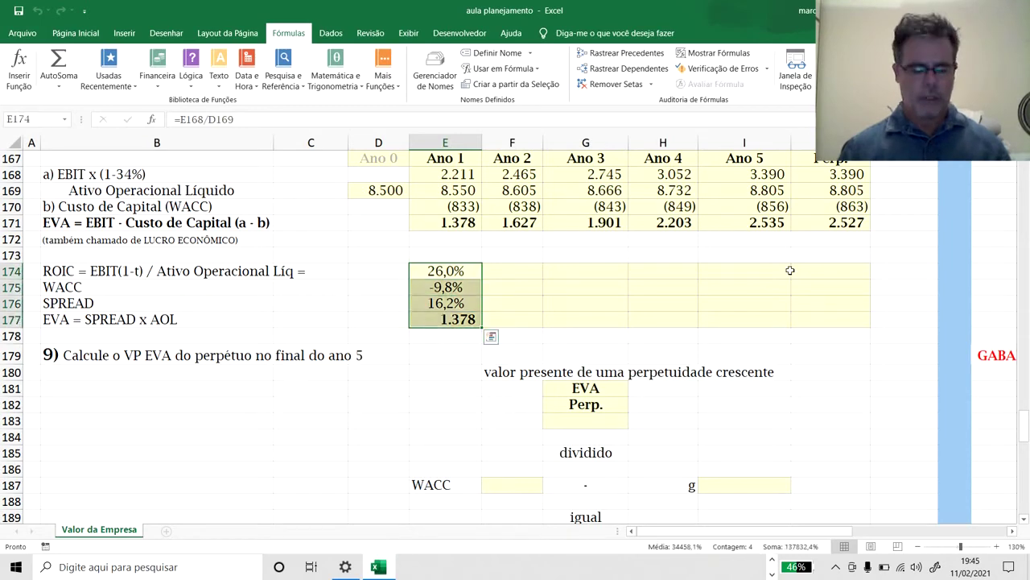
{"action": "key", "text": "ctrl+c"}
{"action": "key", "text": "Right"}
{"action": "key", "text": "shift+Right"}
{"action": "key", "text": "shift+Right"}
{"action": "key", "text": "shift+Right"}
{"action": "key", "text": "shift+Right"}
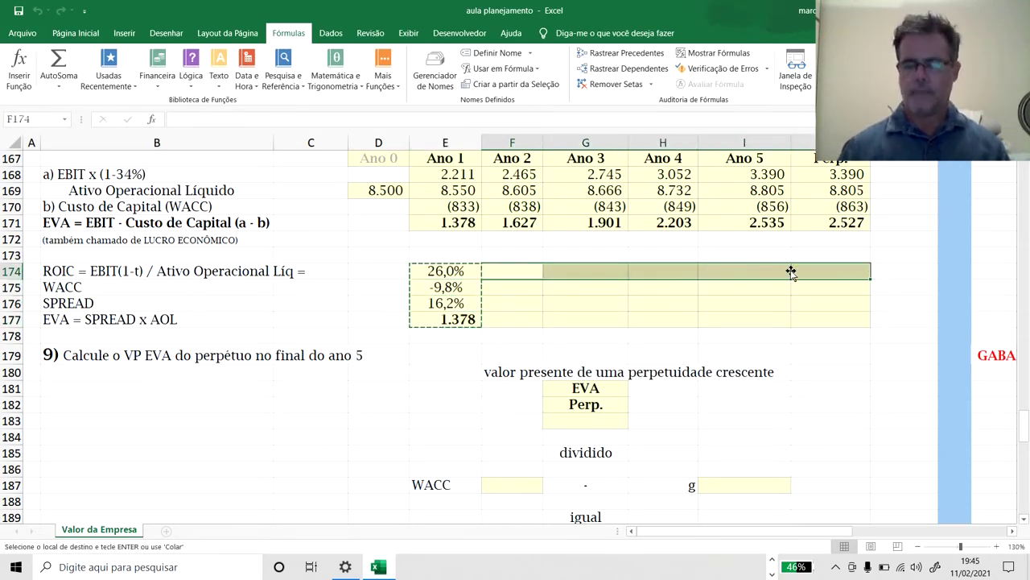
{"action": "key", "text": "Return"}
{"action": "key", "text": "Left"}
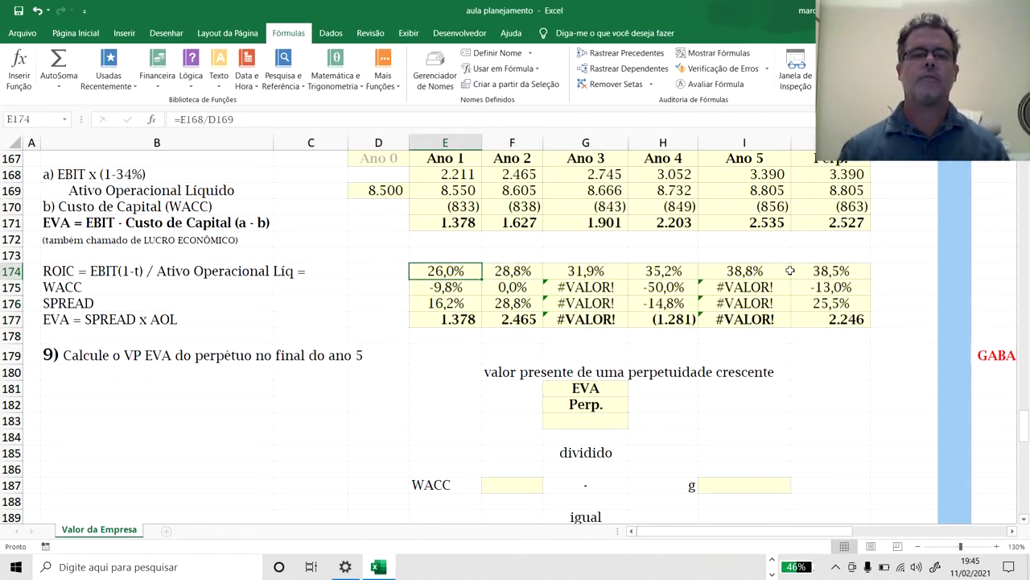
- Make the WACC reference in E175 absolute, so the formula reads =-$K$59
{"action": "key", "text": "Down"}
{"action": "key", "text": "Down"}
{"action": "key", "text": "Right"}
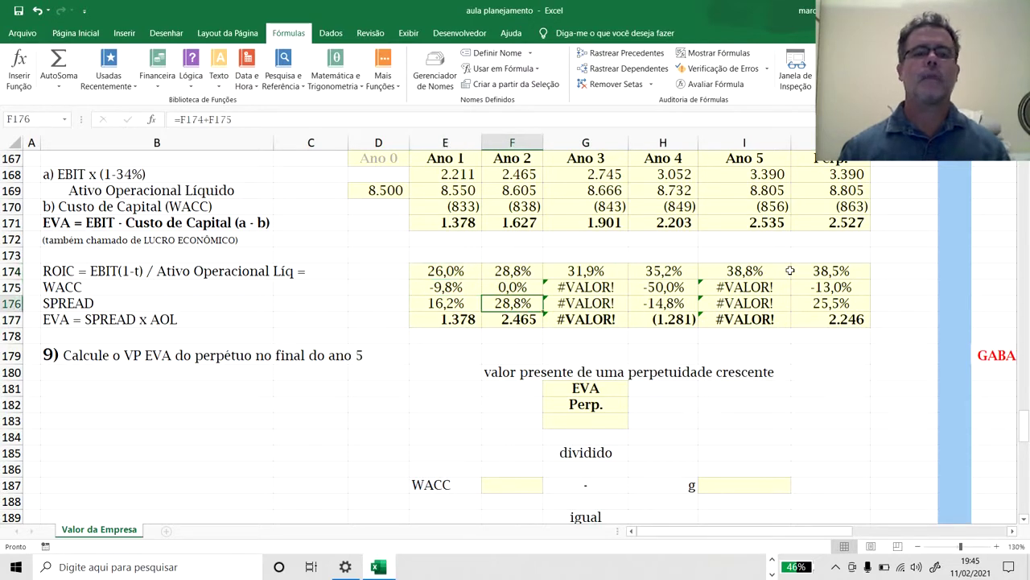
{"action": "key", "text": "Left"}
{"action": "key", "text": "Up"}
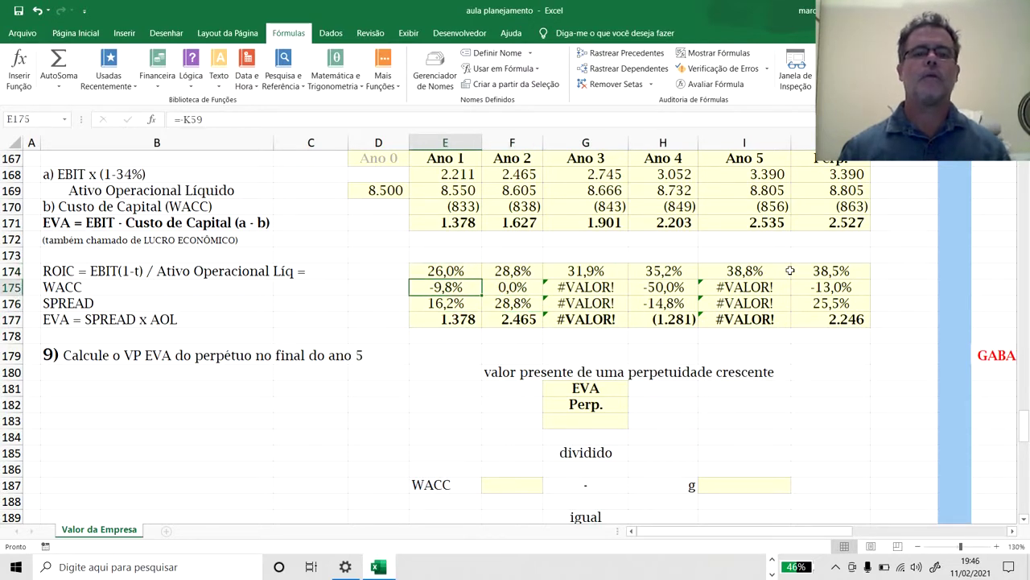
{"action": "key", "text": "F2"}
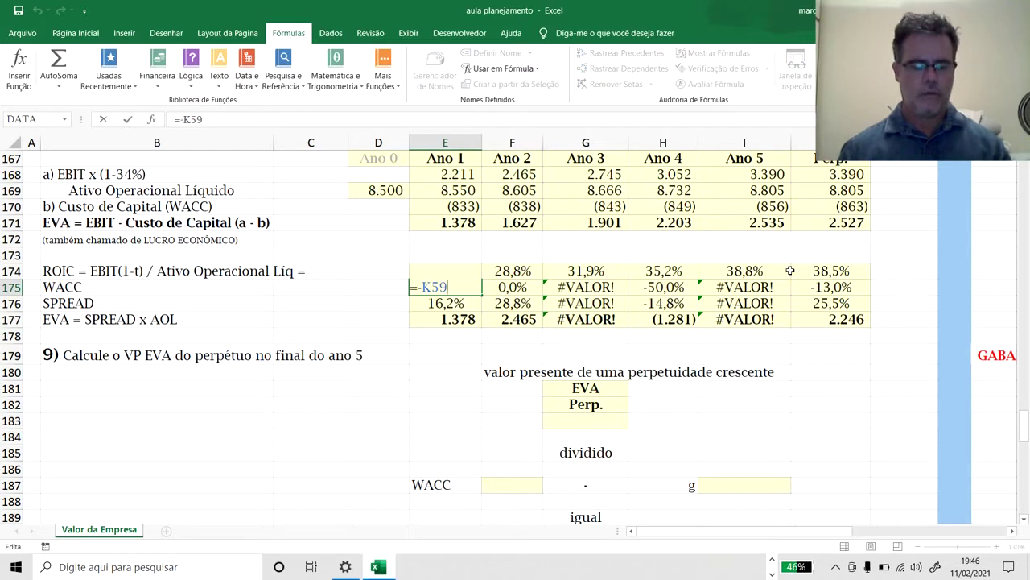
{"action": "key", "text": "Return"}
- Copy the Ano 1 WACC formula from E175 across Ano 2 through Perp. (F175:J175)
{"action": "key", "text": "Up"}
{"action": "key", "text": "ctrl+c"}
{"action": "key", "text": "Right"}
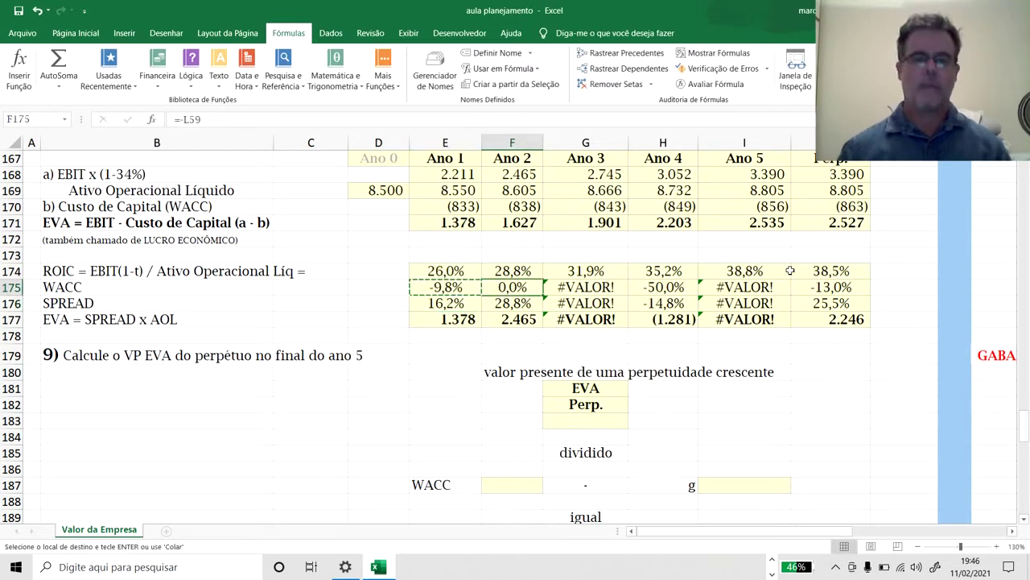
{"action": "key", "text": "shift+Right"}
{"action": "key", "text": "shift+Right"}
{"action": "key", "text": "shift+Right"}
{"action": "key", "text": "shift+Right"}
{"action": "key", "text": "ctrl+v"}
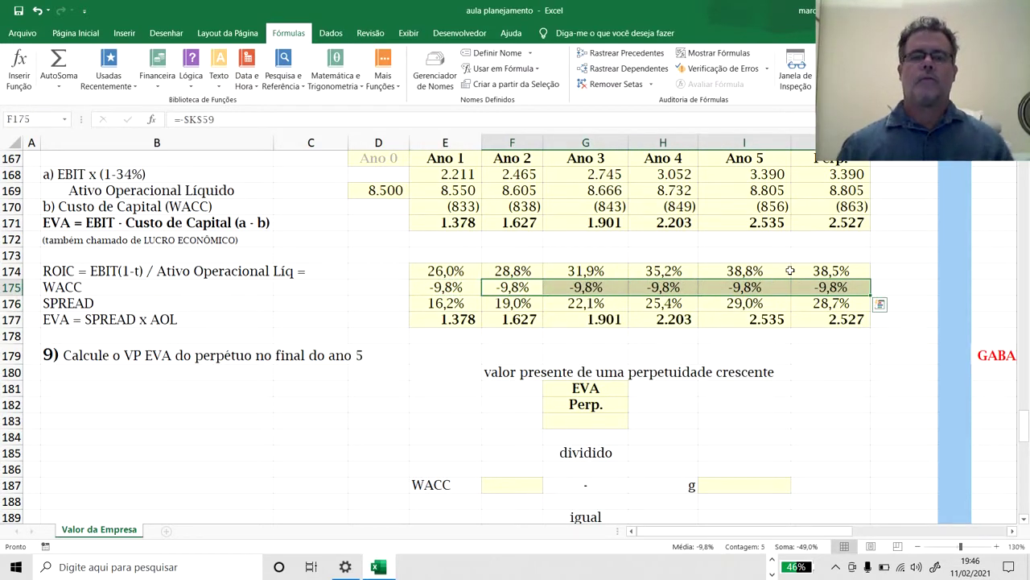
- Compare the EVA = SPREAD x AOL row with the directly calculated EVA row, and read the question 9 perpetuity layout
{"action": "key", "text": "Down"}
{"action": "key", "text": "Down"}
{"action": "key", "text": "Right"}
{"action": "key", "text": "Right"}
{"action": "key", "text": "Right"}
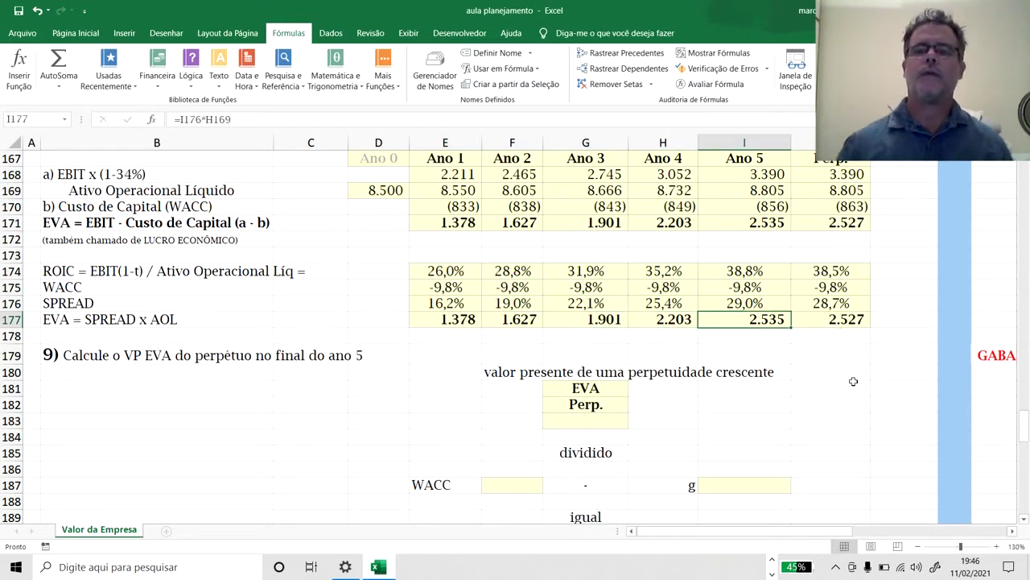
{"action": "left_click", "coordinate": [477, 349]}
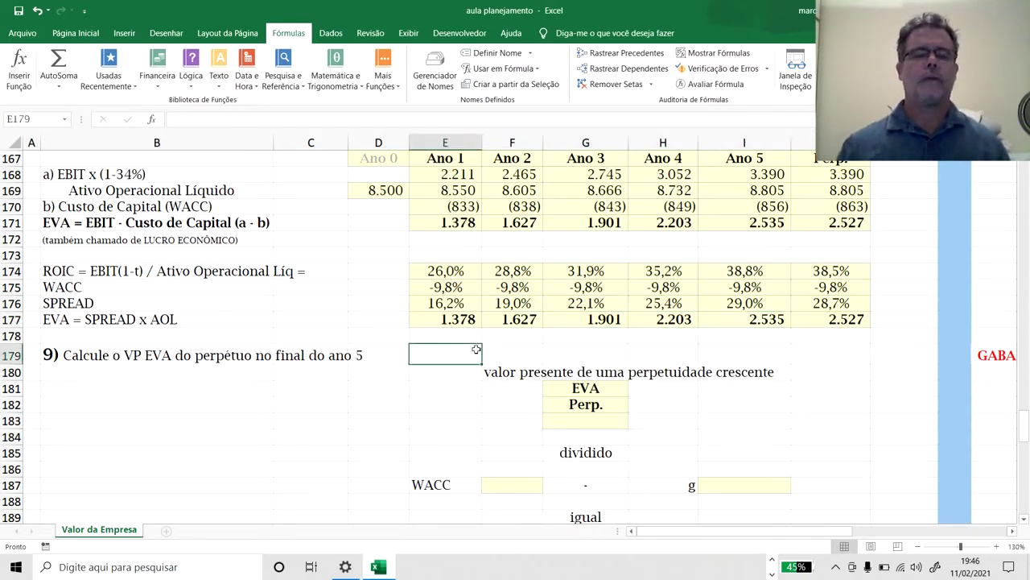
{"action": "scroll", "coordinate": [477, 350], "scroll_direction": "down", "scroll_amount": 2}
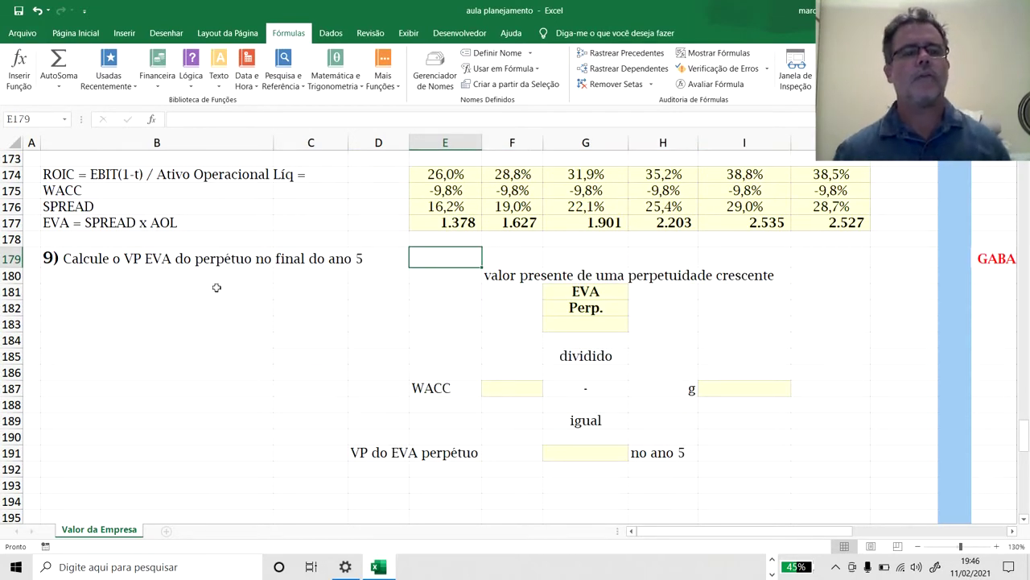
{"action": "scroll", "coordinate": [278, 300], "scroll_direction": "up", "scroll_amount": 1}
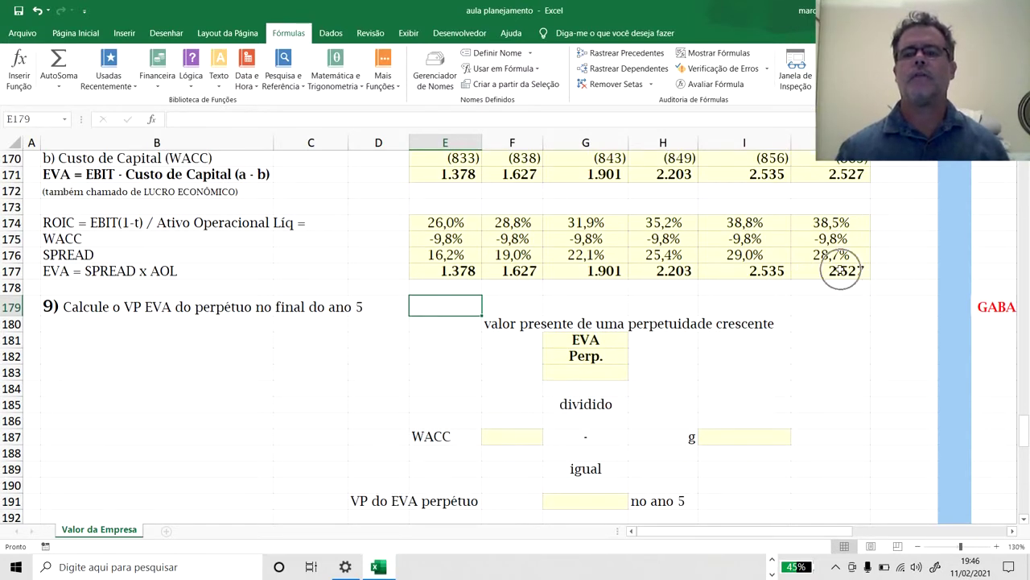
{"action": "scroll", "coordinate": [841, 271], "scroll_direction": "up", "scroll_amount": 1}
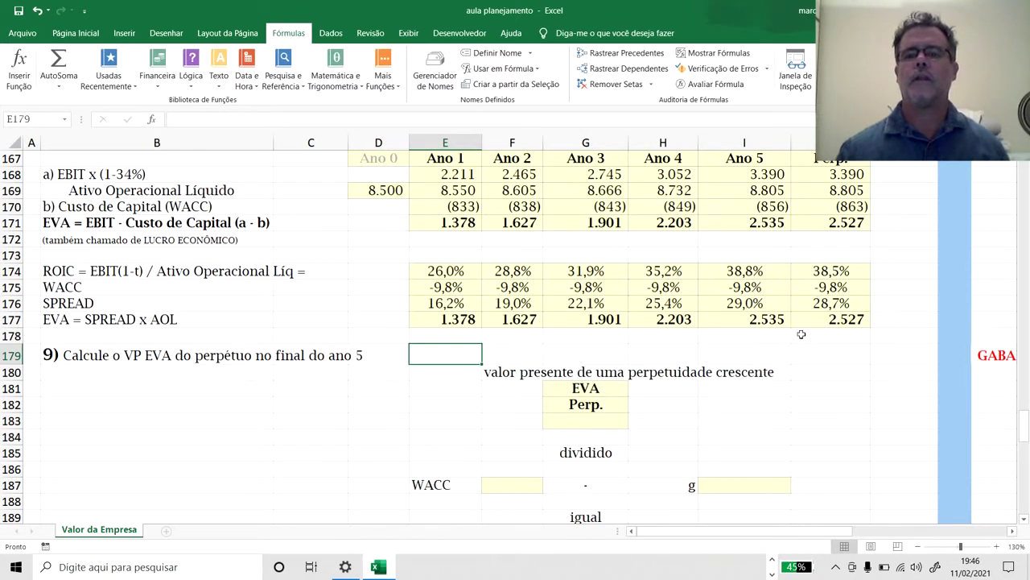
- Link the EVA Perp. cell G183 in question 9 to the perpetuity EVA in J177
{"action": "left_click", "coordinate": [611, 422]}
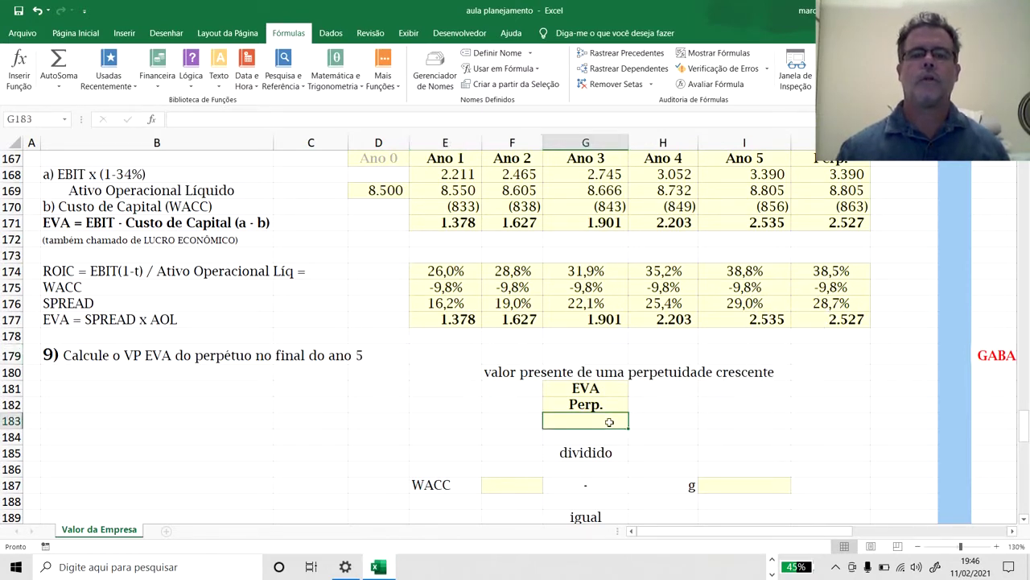
{"action": "double_click", "coordinate": [611, 422]}
{"action": "type", "text": "="}
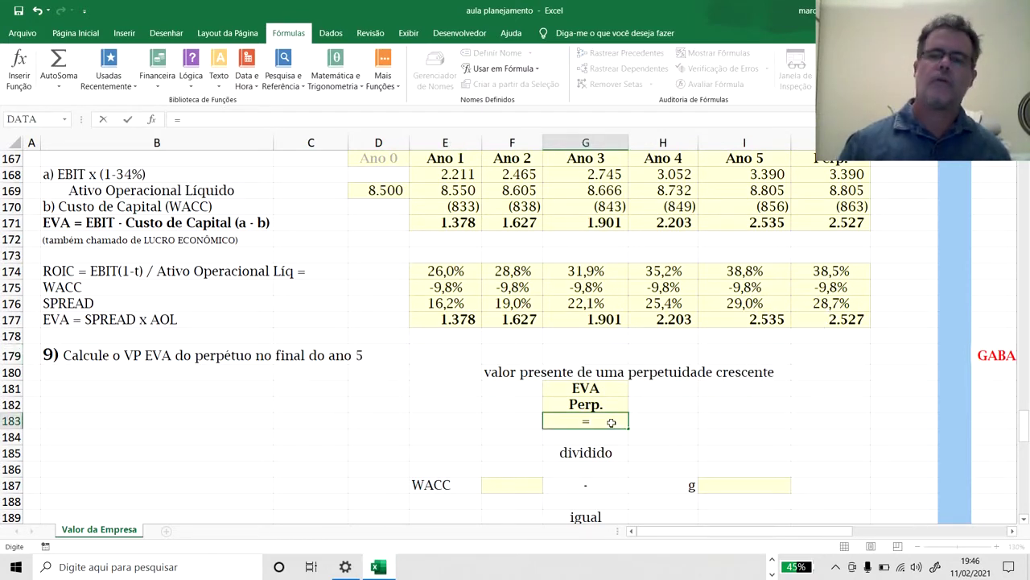
{"action": "left_click", "coordinate": [804, 316]}
{"action": "key", "text": "Return"}
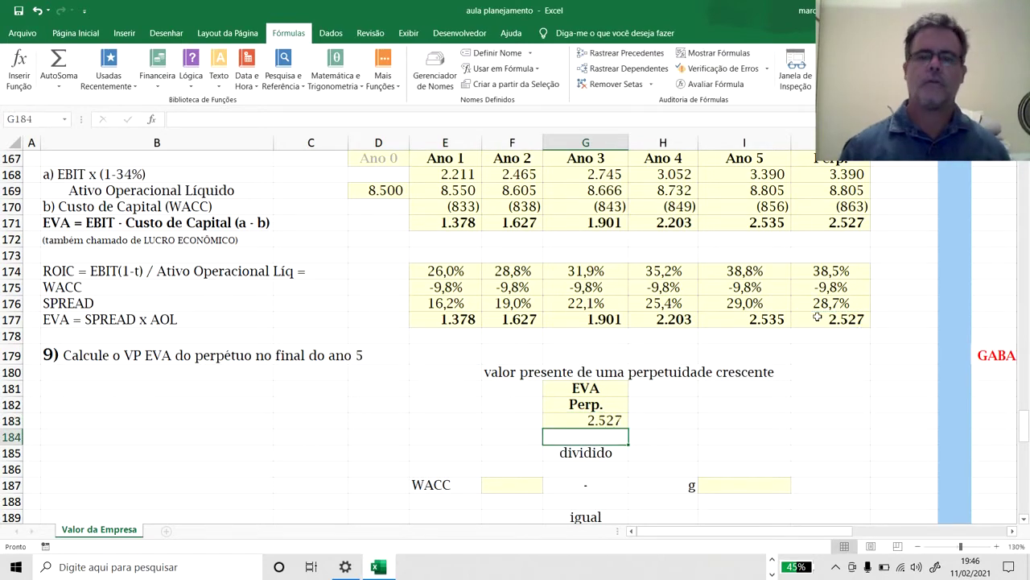
- Link the question 9 WACC cell F187 to the WACC calculated in K59
{"action": "key", "text": "Down"}
{"action": "key", "text": "Down"}
{"action": "key", "text": "Down"}
{"action": "key", "text": "Left"}
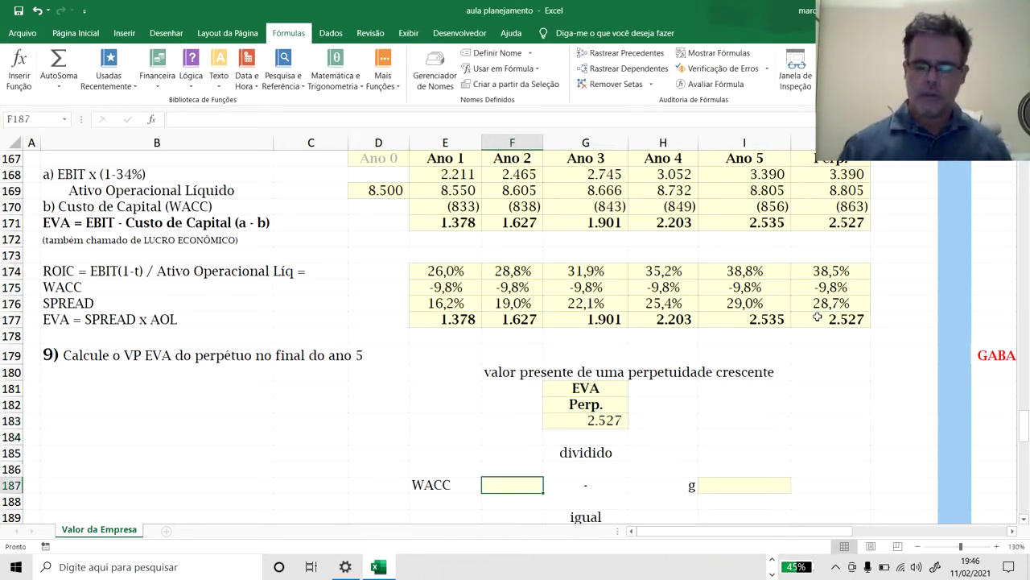
{"action": "type", "text": "="}
{"action": "scroll", "coordinate": [964, 291], "scroll_direction": "up", "scroll_amount": 13}
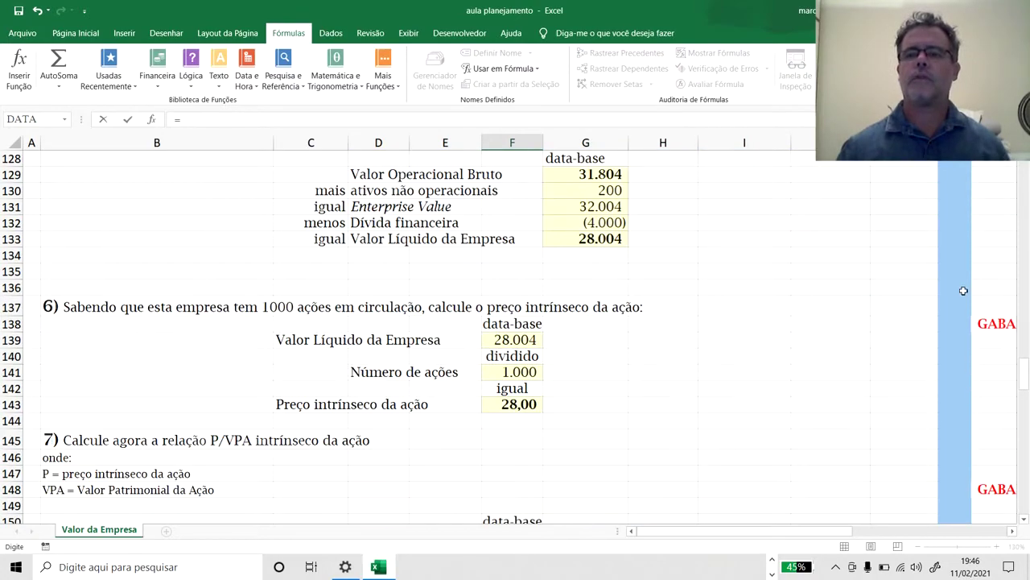
{"action": "scroll", "coordinate": [963, 290], "scroll_direction": "up", "scroll_amount": 20}
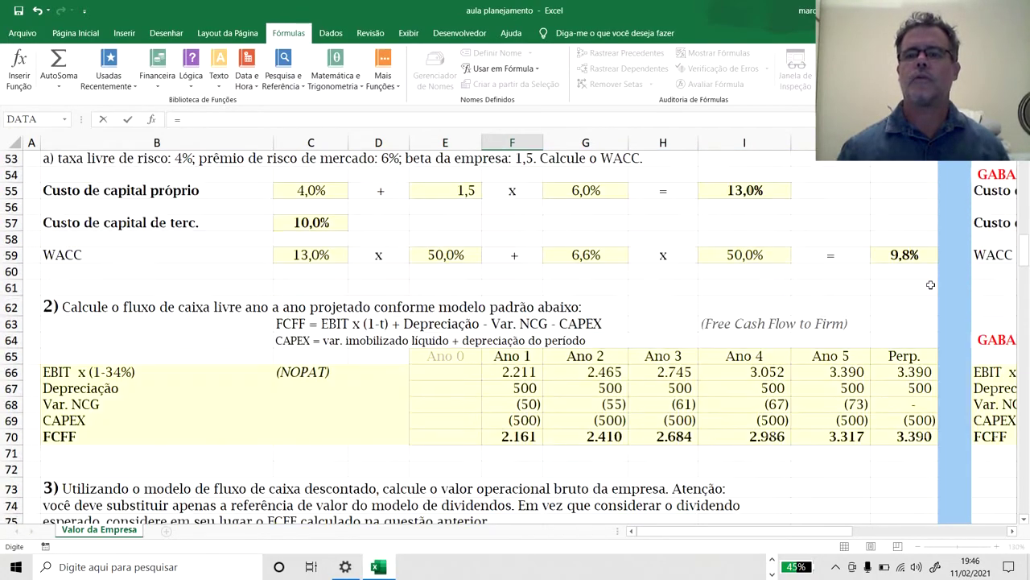
{"action": "left_click", "coordinate": [898, 256]}
{"action": "key", "text": "Return"}
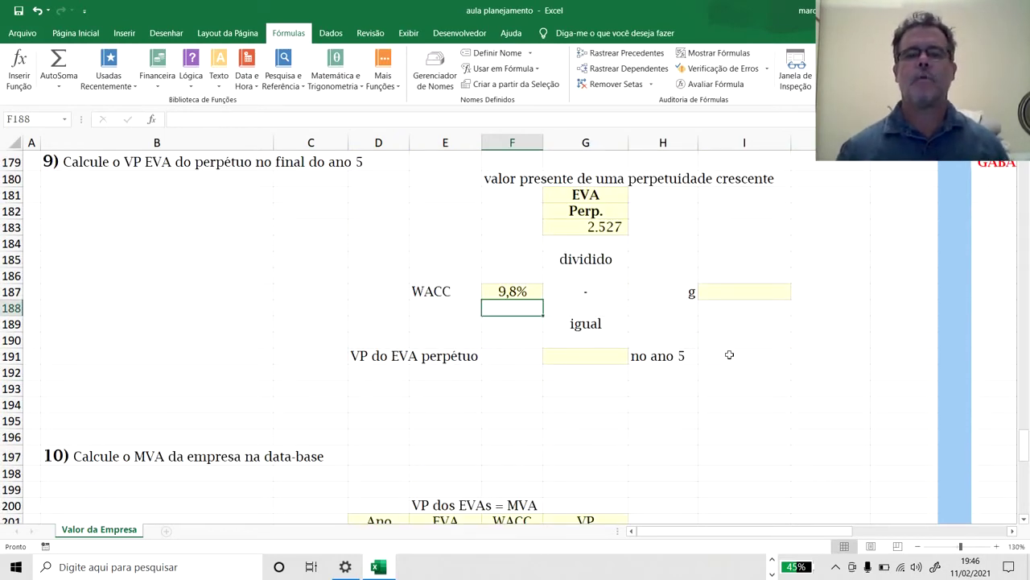
- Link the question 9 growth rate g in I187 to the perpetuity revenue growth assumption in I41
{"action": "left_click", "coordinate": [745, 289]}
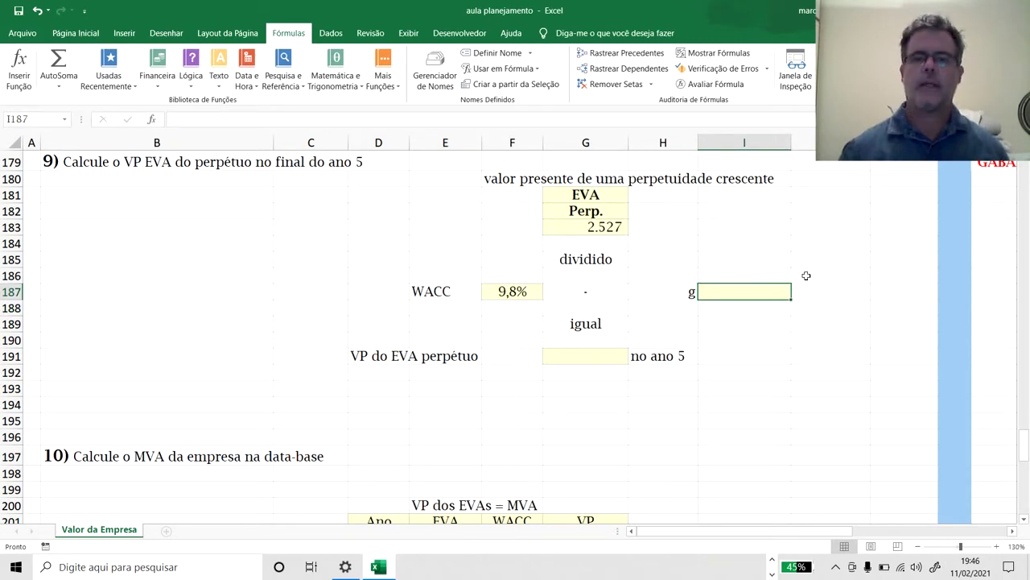
{"action": "type", "text": "="}
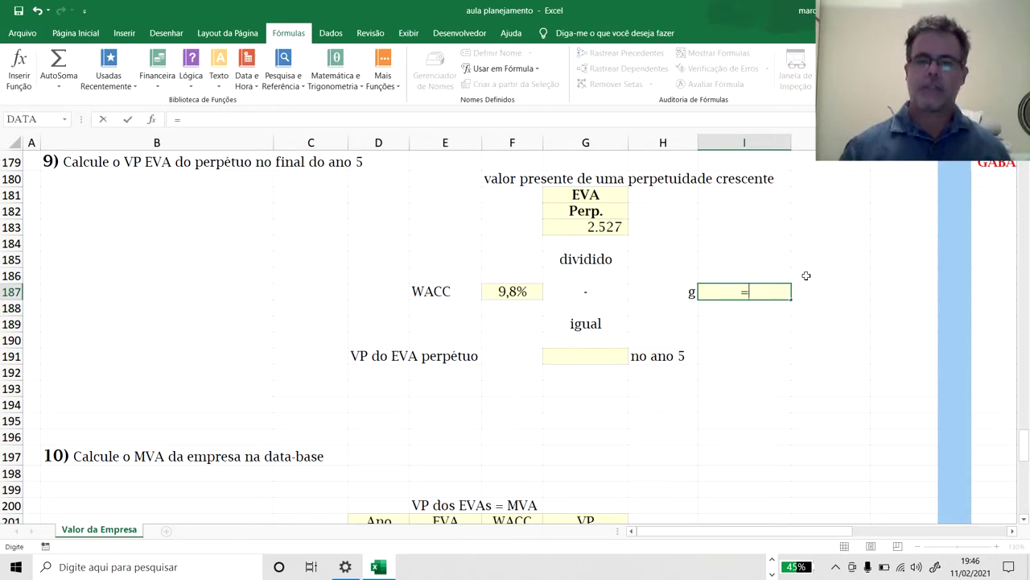
{"action": "scroll", "coordinate": [806, 273], "scroll_direction": "up", "scroll_amount": 10}
{"action": "scroll", "coordinate": [807, 269], "scroll_direction": "up", "scroll_amount": 16}
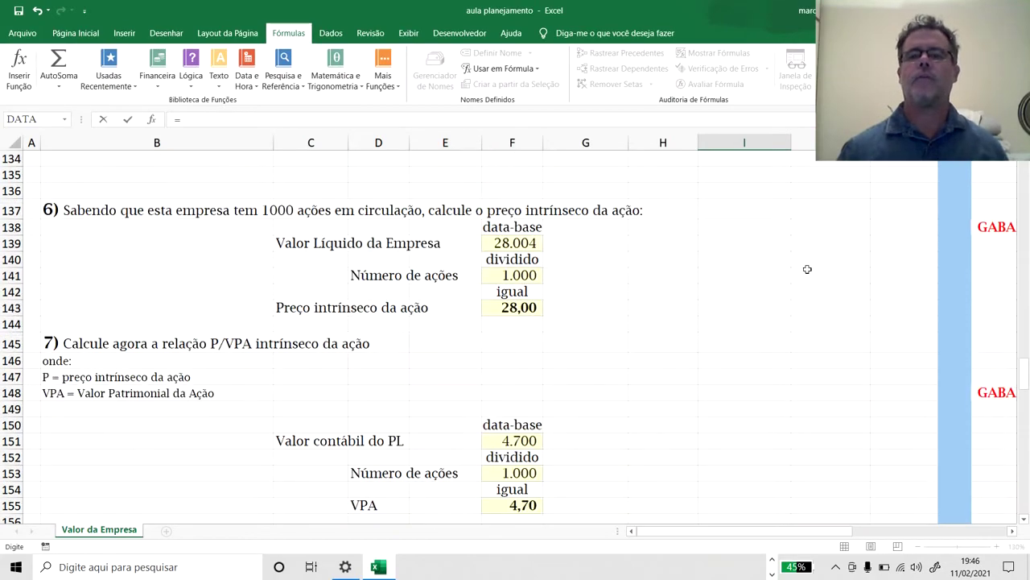
{"action": "scroll", "coordinate": [807, 269], "scroll_direction": "up", "scroll_amount": 11}
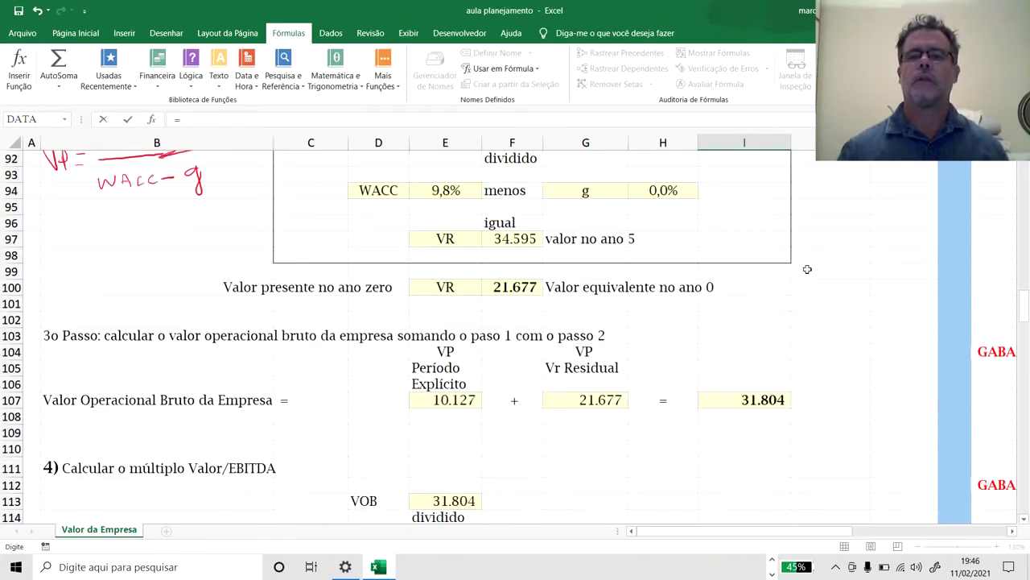
{"action": "scroll", "coordinate": [807, 269], "scroll_direction": "up", "scroll_amount": 11}
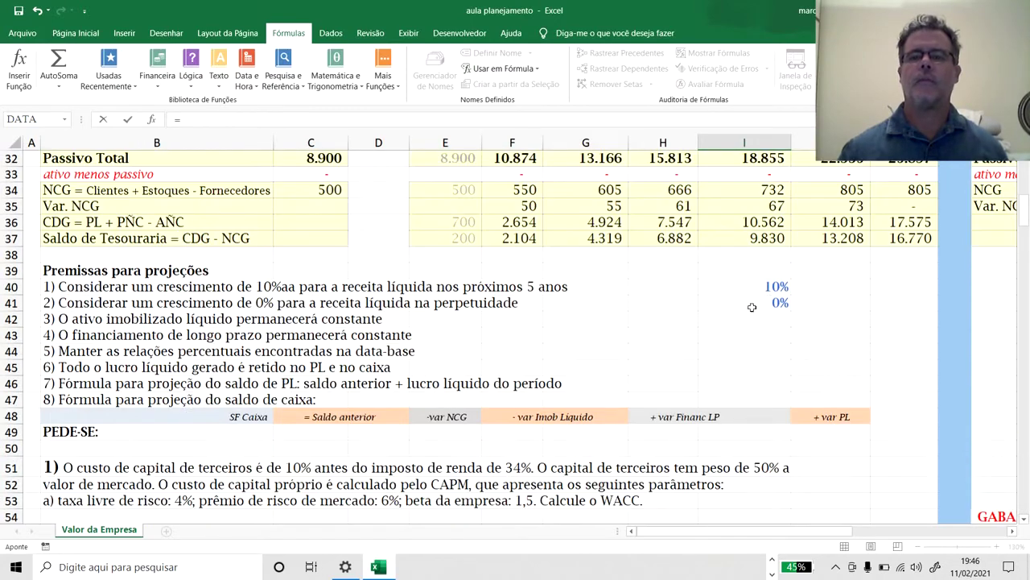
{"action": "left_click", "coordinate": [757, 304]}
{"action": "key", "text": "Escape"}
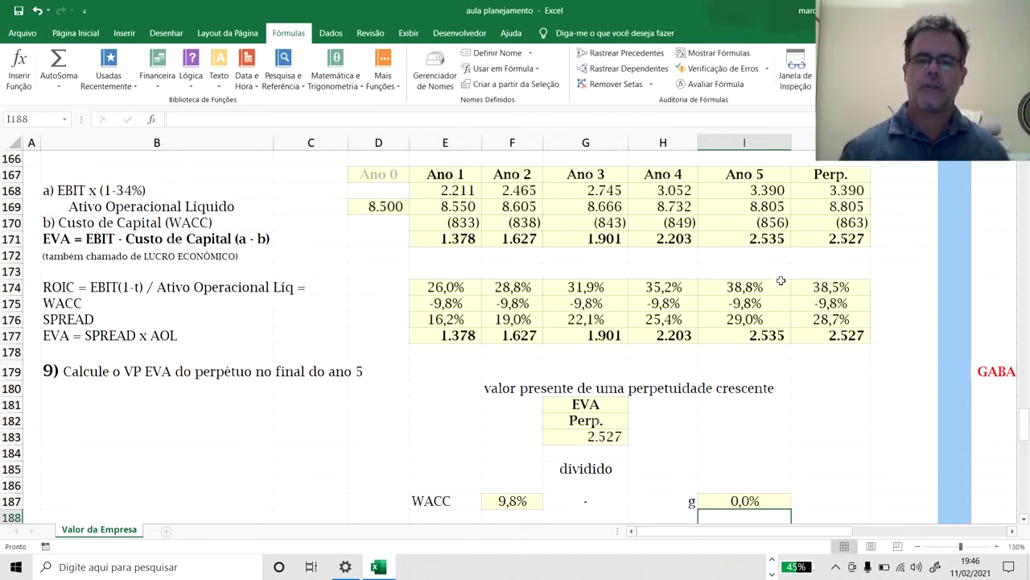
- Calculate the VP do EVA perpétuo in G191 with the formula =G183/(F187-I187)
{"action": "scroll", "coordinate": [781, 279], "scroll_direction": "down", "scroll_amount": 2}
{"action": "key", "text": "Left"}
{"action": "key", "text": "Up"}
{"action": "key", "text": "Up"}
{"action": "key", "text": "Up"}
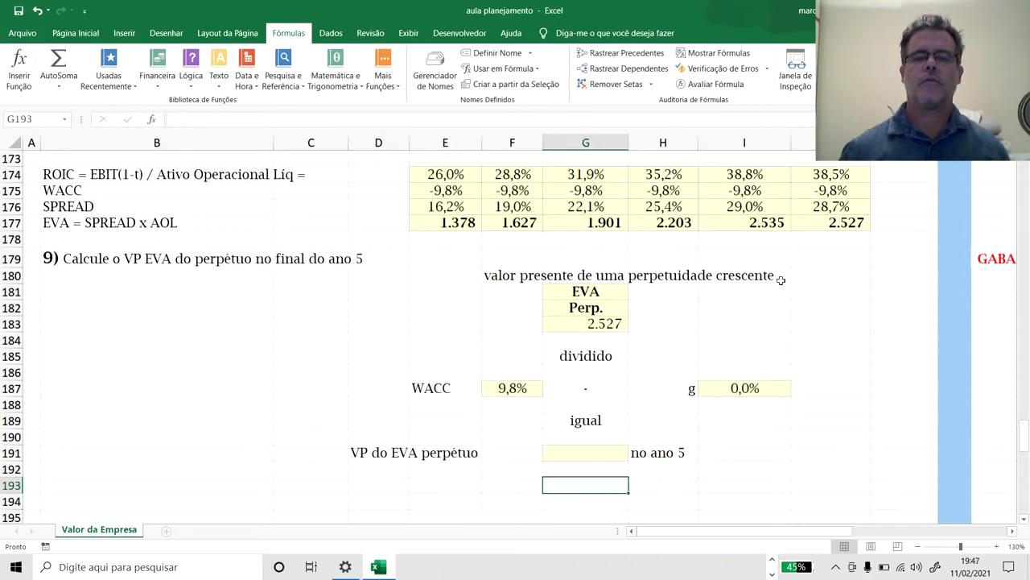
{"action": "type", "text": "="}
{"action": "key", "text": "Up"}
{"action": "key", "text": "Up"}
{"action": "key", "text": "Up"}
{"action": "key", "text": "Up"}
{"action": "key", "text": "Up"}
{"action": "key", "text": "Up"}
{"action": "key", "text": "Up"}
{"action": "key", "text": "Up"}
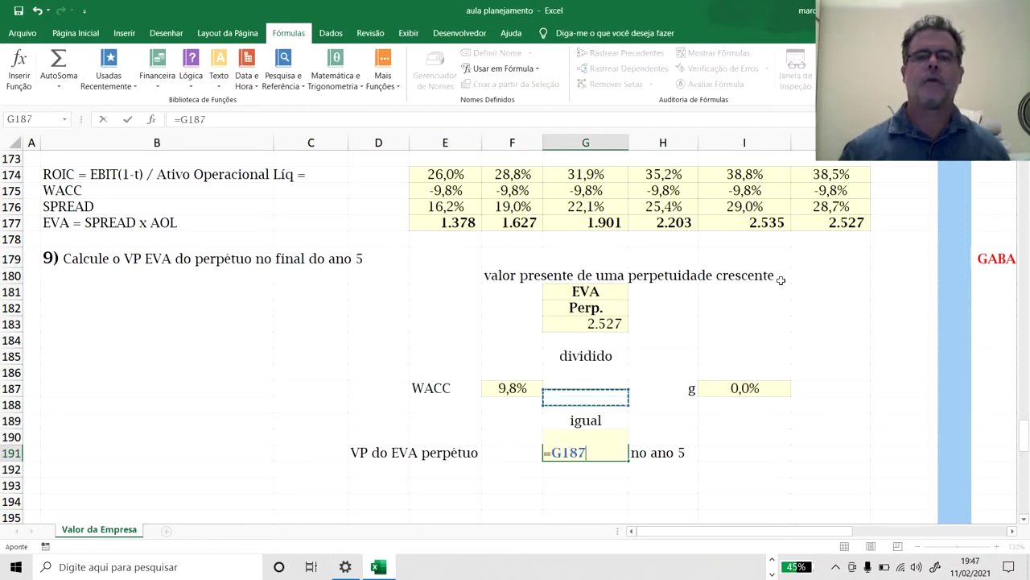
{"action": "type", "text": "/"}
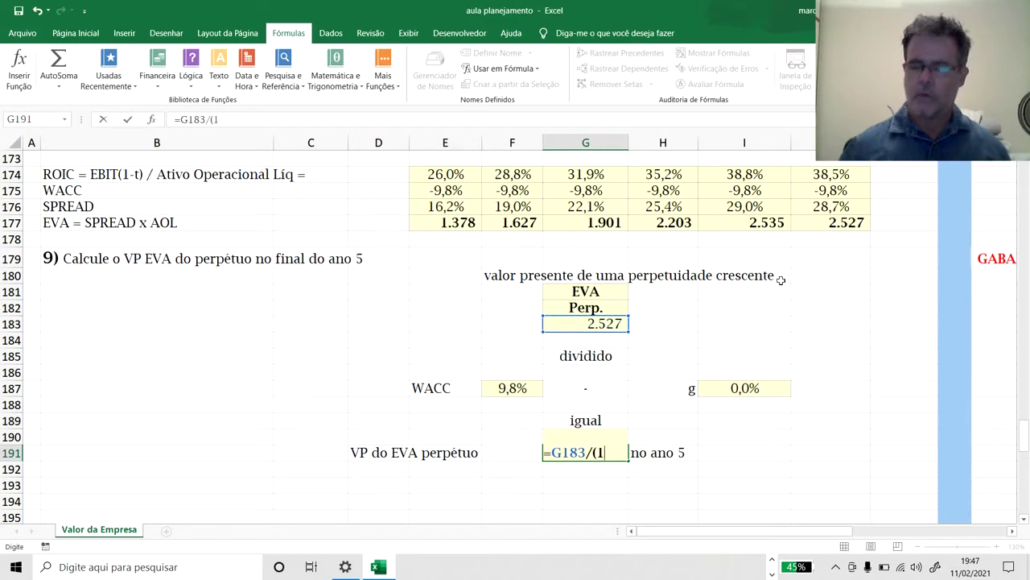
{"action": "type", "text": "("}
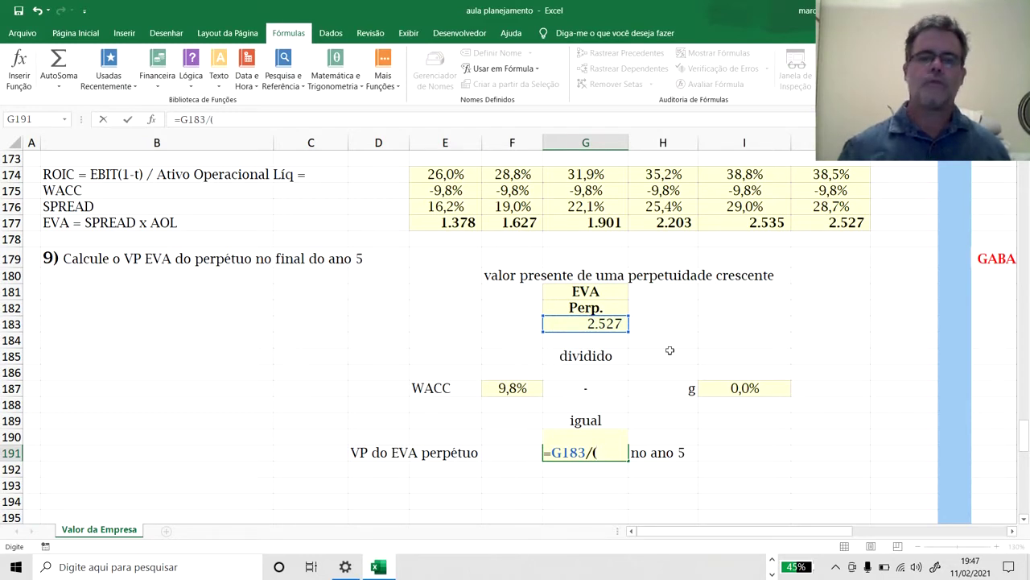
{"action": "left_click", "coordinate": [530, 381]}
{"action": "type", "text": "-"}
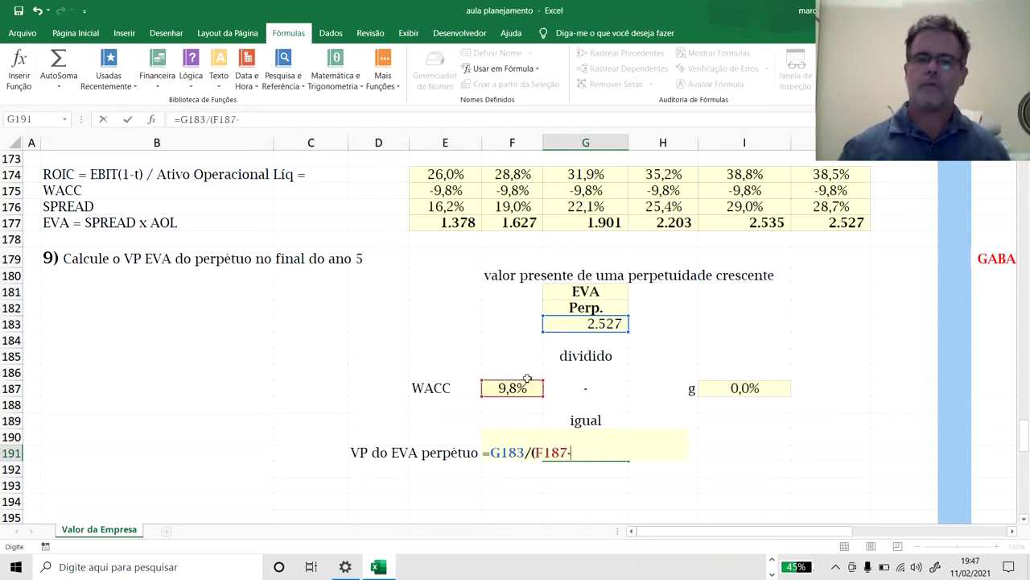
{"action": "left_click", "coordinate": [735, 386]}
{"action": "type", "text": ")"}
{"action": "key", "text": "Return"}
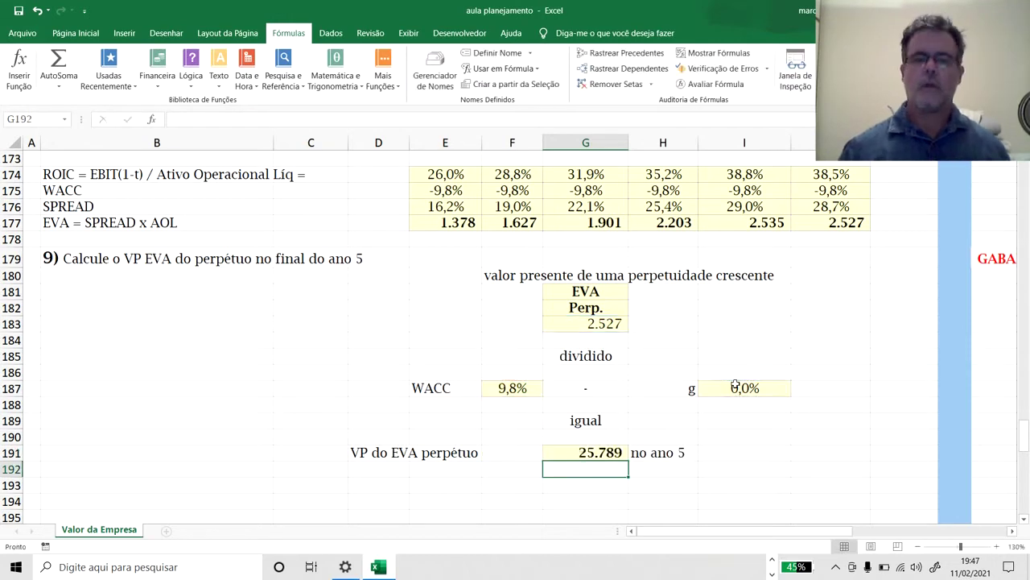
- Trace the precedents of each EVA value in the question 10 table, from E202 through E207
{"action": "scroll", "coordinate": [703, 434], "scroll_direction": "down", "scroll_amount": 1}
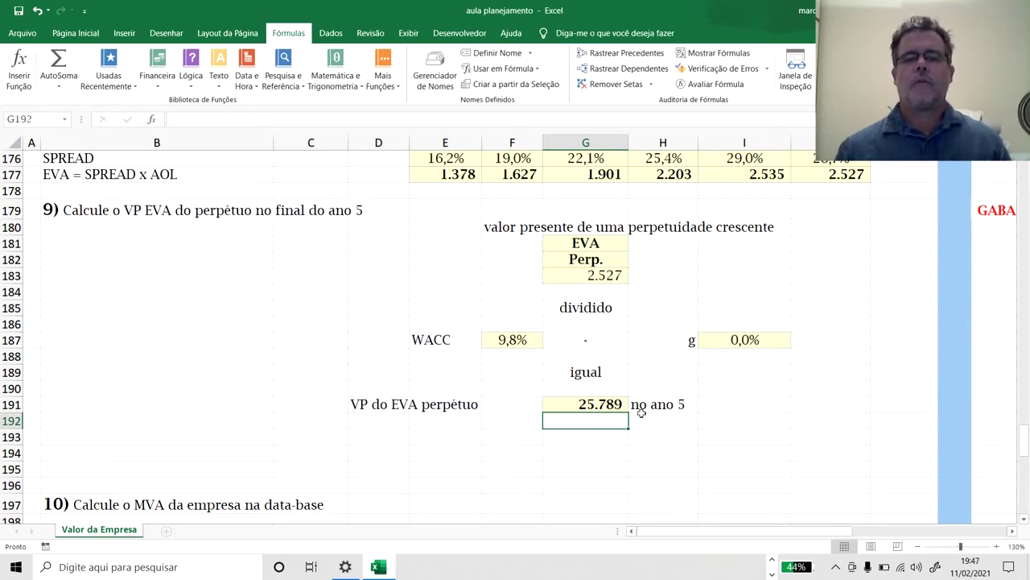
{"action": "scroll", "coordinate": [597, 439], "scroll_direction": "down", "scroll_amount": 1}
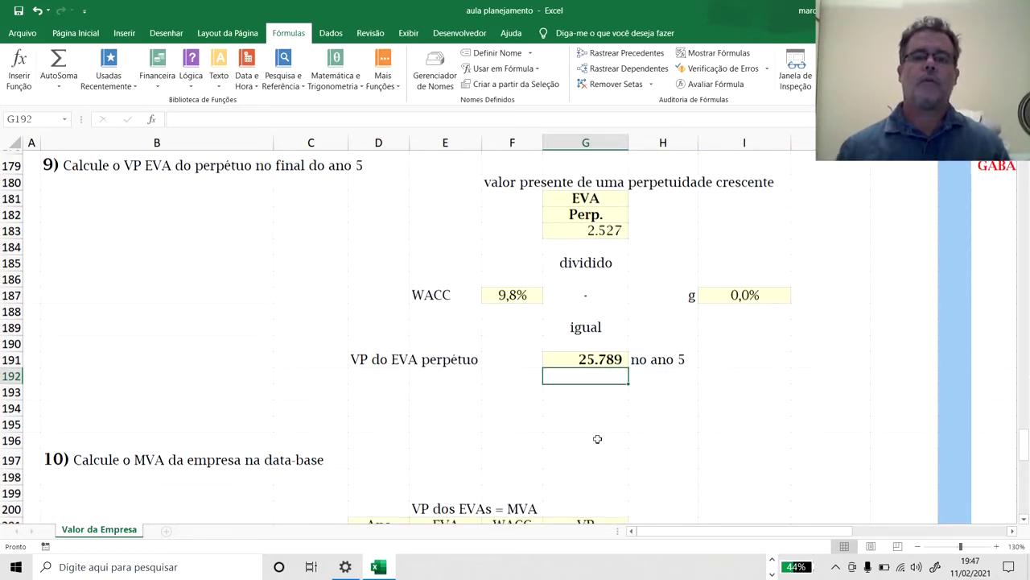
{"action": "scroll", "coordinate": [597, 438], "scroll_direction": "down", "scroll_amount": 3}
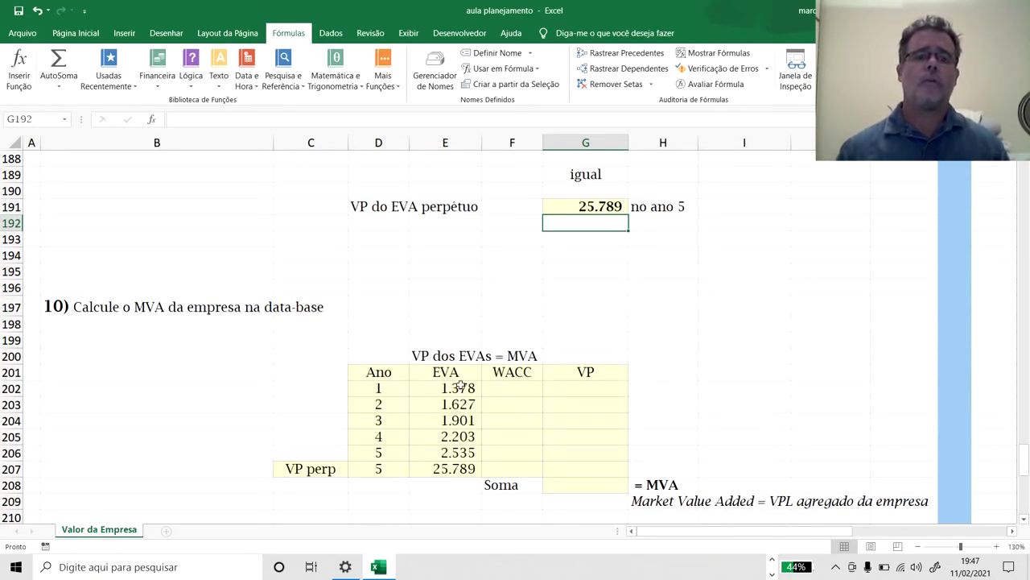
{"action": "left_click", "coordinate": [460, 387]}
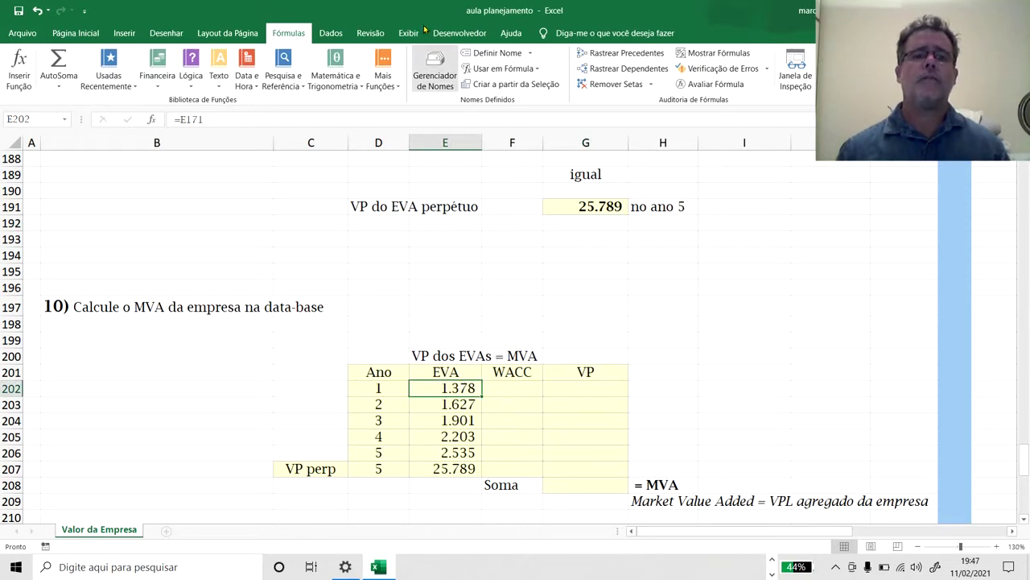
{"action": "left_click", "coordinate": [621, 53]}
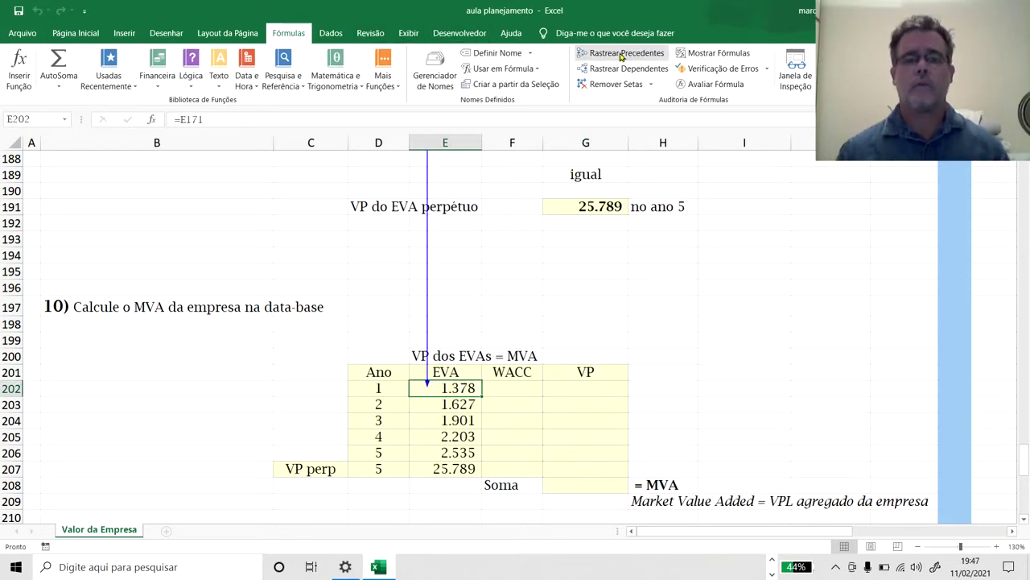
{"action": "key", "text": "Down"}
{"action": "left_click", "coordinate": [622, 53]}
{"action": "key", "text": "Down"}
{"action": "left_click", "coordinate": [621, 53]}
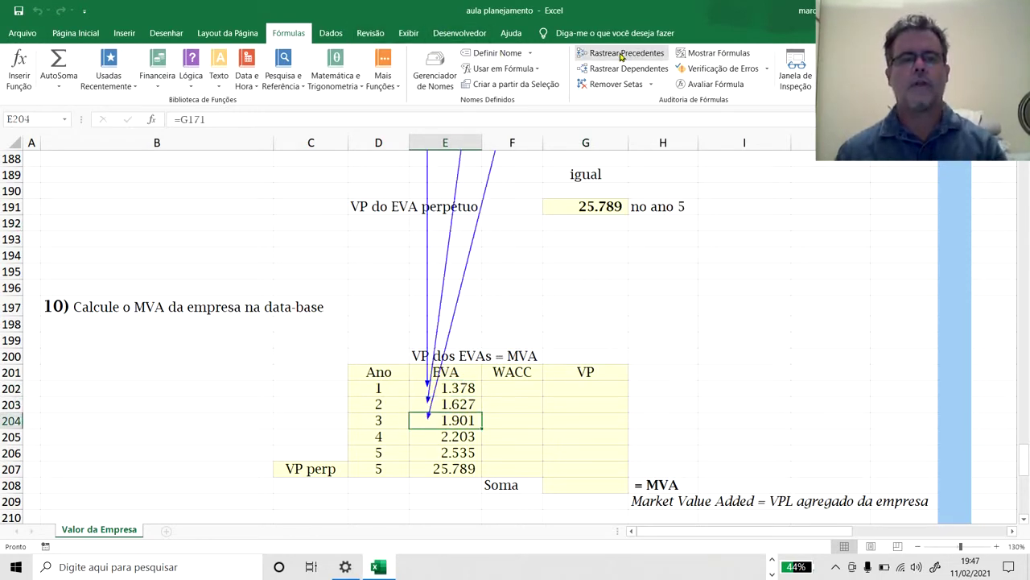
{"action": "key", "text": "Down"}
{"action": "left_click", "coordinate": [622, 53]}
{"action": "key", "text": "Down"}
{"action": "left_click", "coordinate": [622, 53]}
{"action": "key", "text": "Down"}
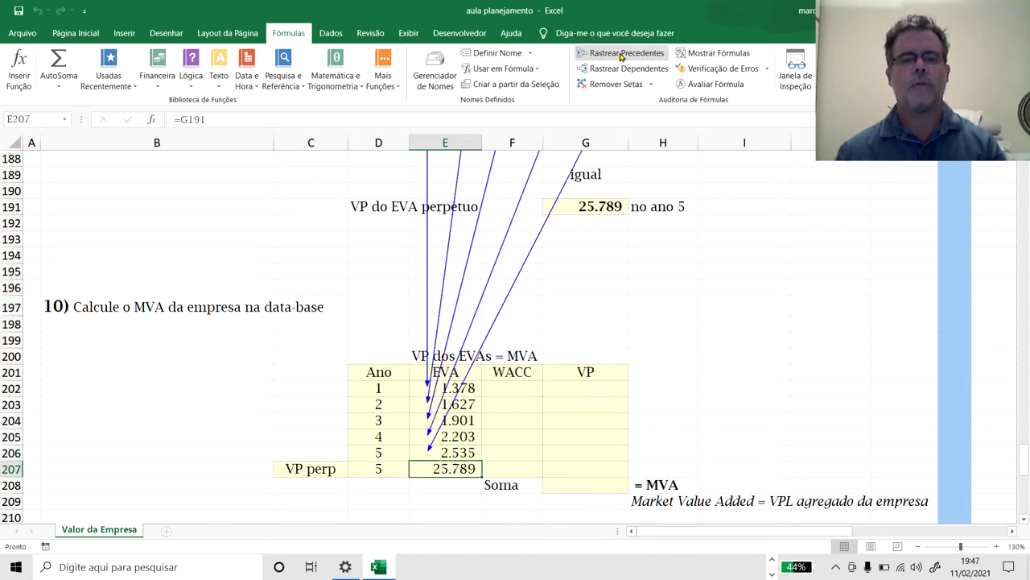
{"action": "left_click", "coordinate": [622, 53]}
- Follow the precedent arrows back to the question 8 EVA row, and remove all the arrows
{"action": "scroll", "coordinate": [737, 199], "scroll_direction": "up", "scroll_amount": 4}
{"action": "scroll", "coordinate": [737, 200], "scroll_direction": "up", "scroll_amount": 4}
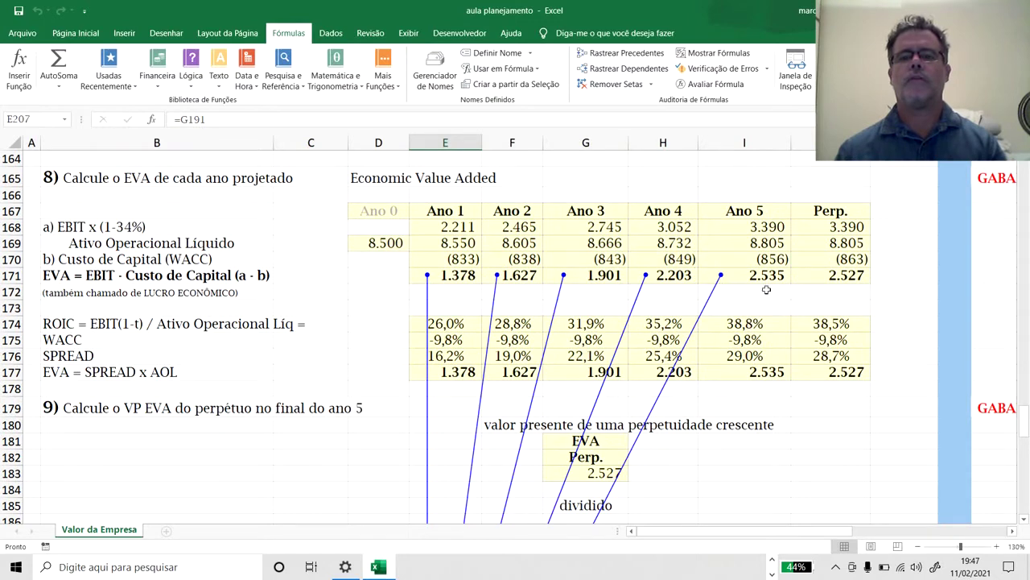
{"action": "scroll", "coordinate": [684, 302], "scroll_direction": "down", "scroll_amount": 8}
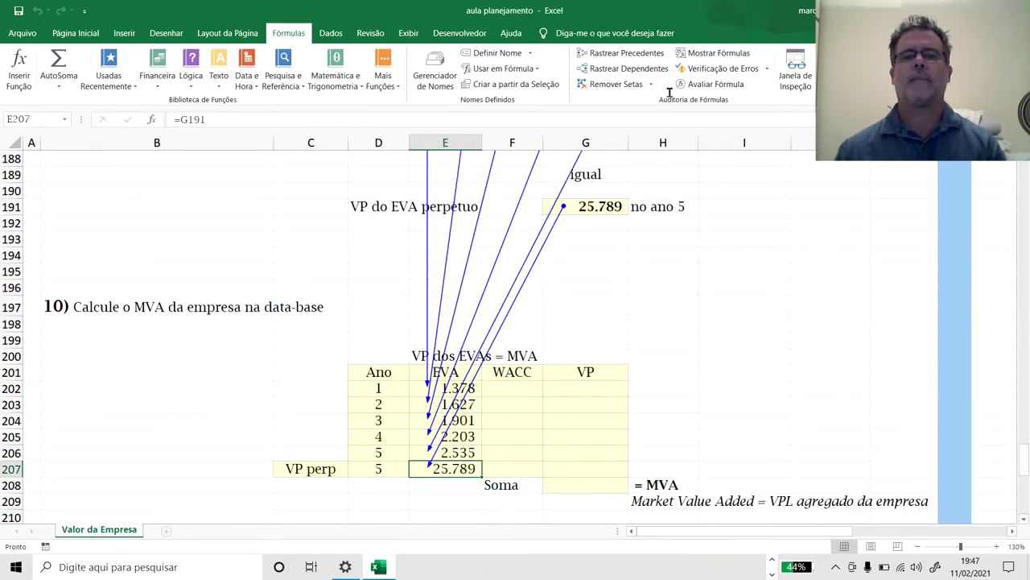
{"action": "left_click", "coordinate": [610, 85]}
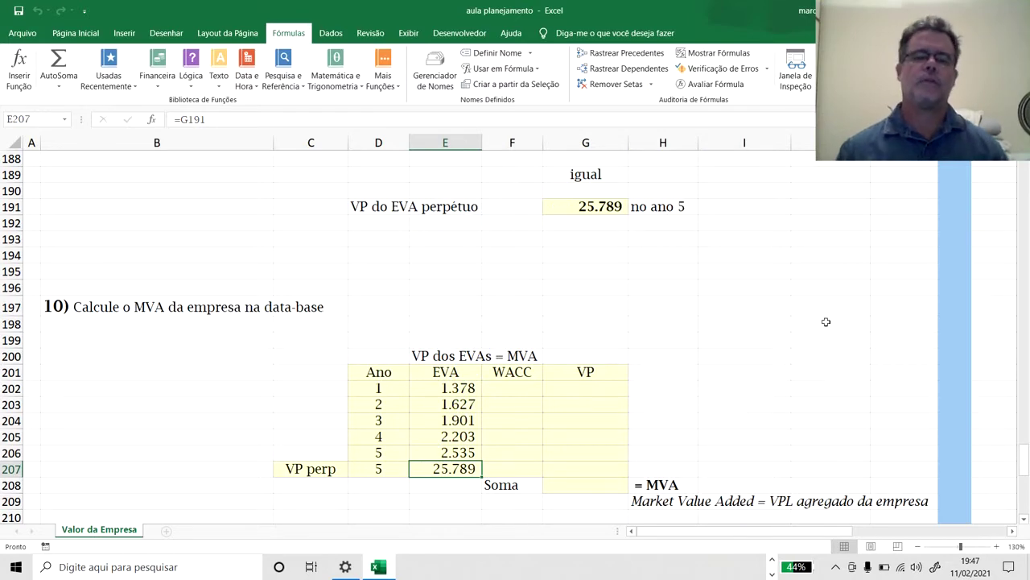
- Link the Ano 1 WACC cell F202 in the question 10 table to the calculated WACC in K59
{"action": "scroll", "coordinate": [826, 322], "scroll_direction": "down", "scroll_amount": 1}
{"action": "left_click", "coordinate": [525, 340]}
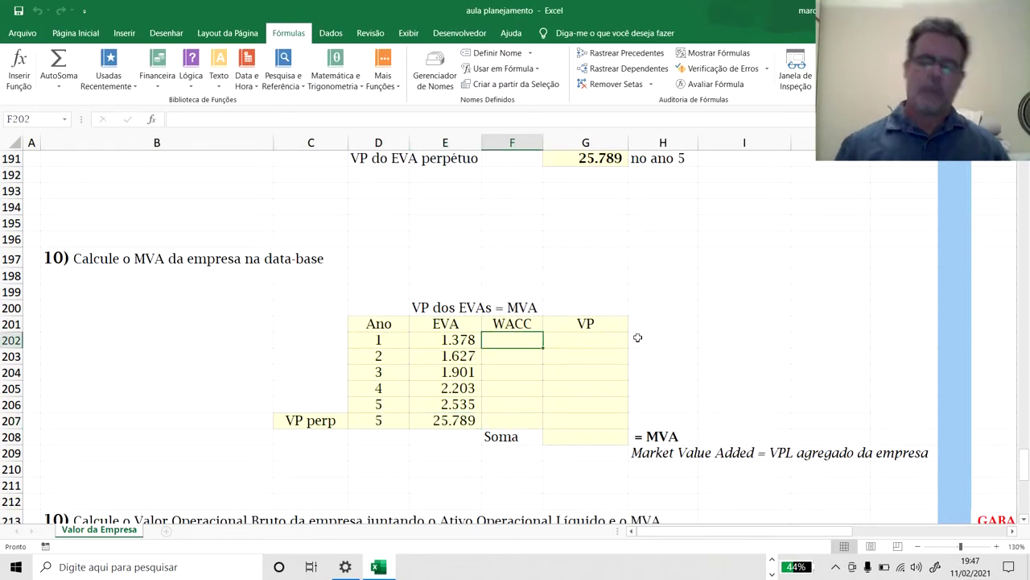
{"action": "type", "text": "="}
{"action": "scroll", "coordinate": [816, 293], "scroll_direction": "up", "scroll_amount": 20}
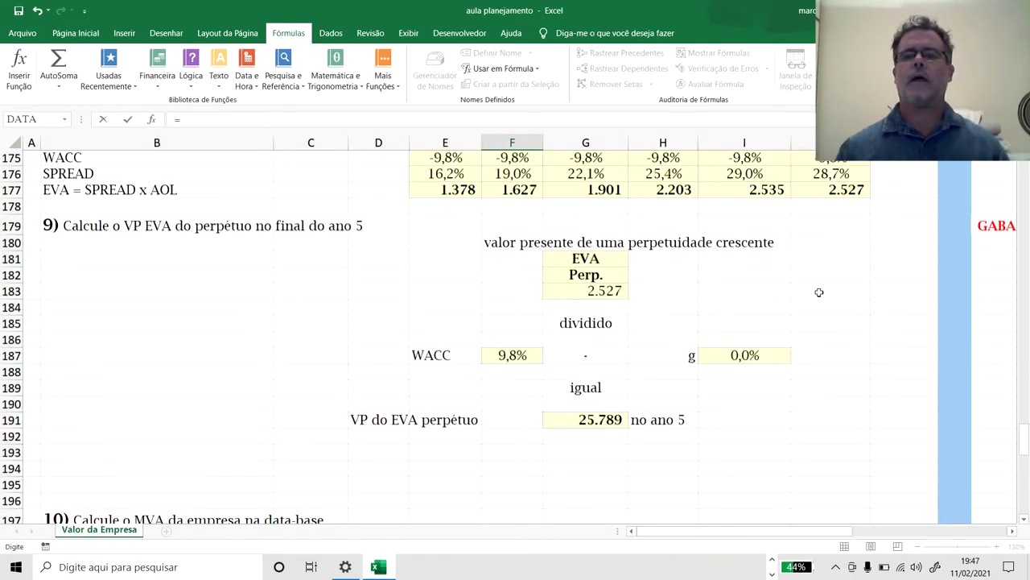
{"action": "scroll", "coordinate": [818, 292], "scroll_direction": "up", "scroll_amount": 17}
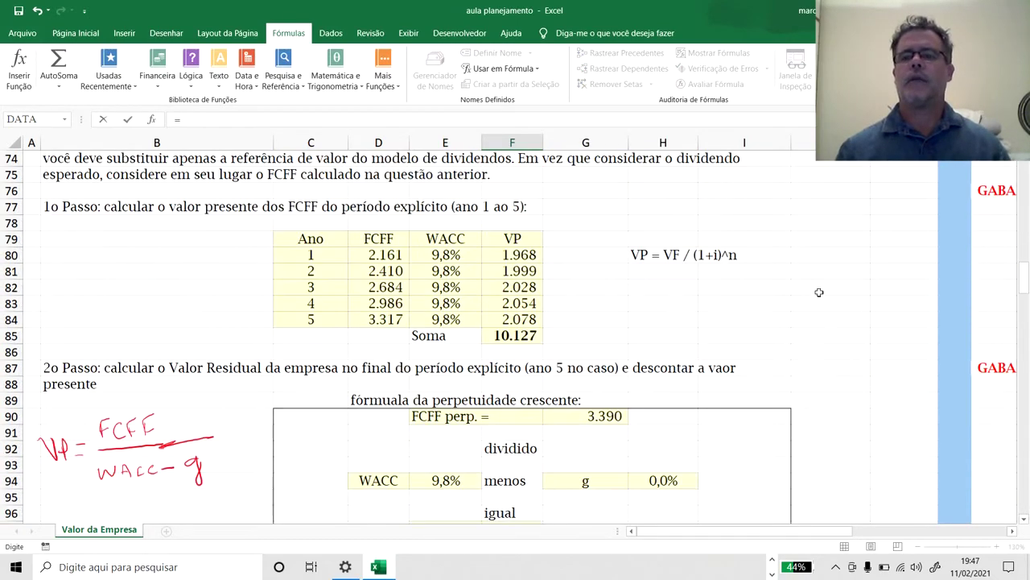
{"action": "left_click", "coordinate": [897, 254]}
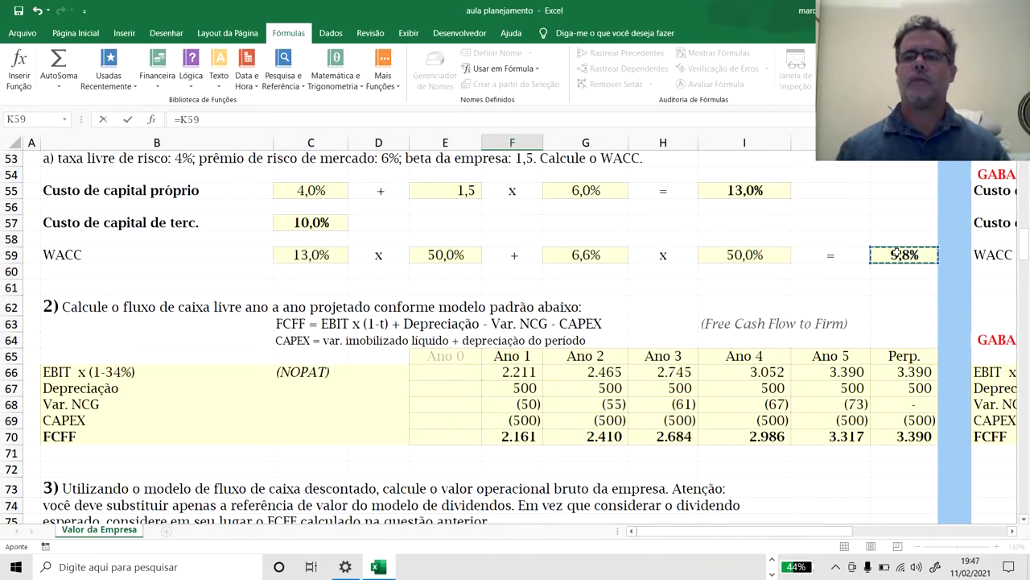
{"action": "key", "text": "Return"}
- Link the Ano 2 WACC cell F203 in the question 10 table to the Ano 1 WACC in F202
{"action": "scroll", "coordinate": [897, 252], "scroll_direction": "down", "scroll_amount": 3}
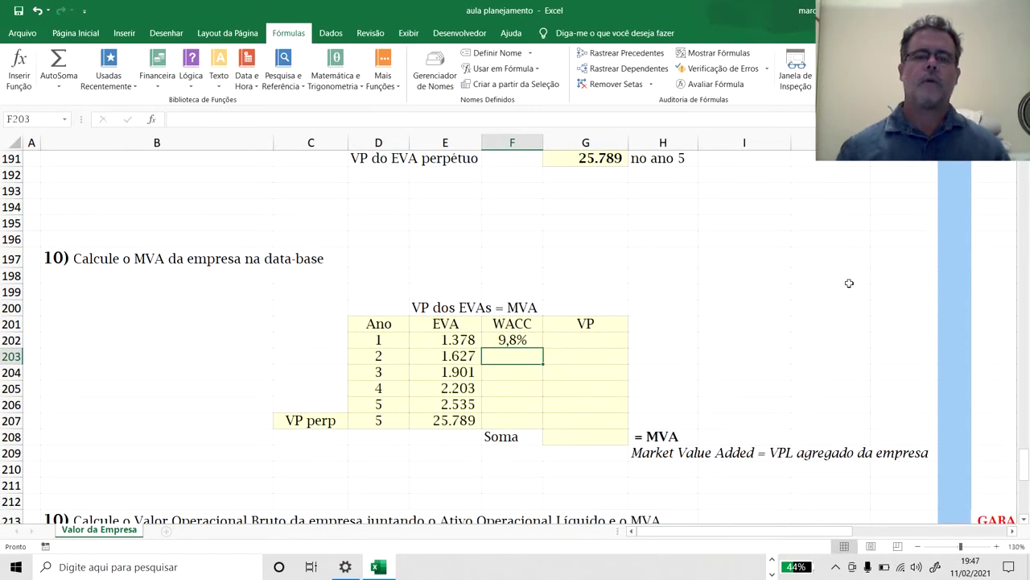
{"action": "type", "text": "="}
{"action": "key", "text": "Up"}
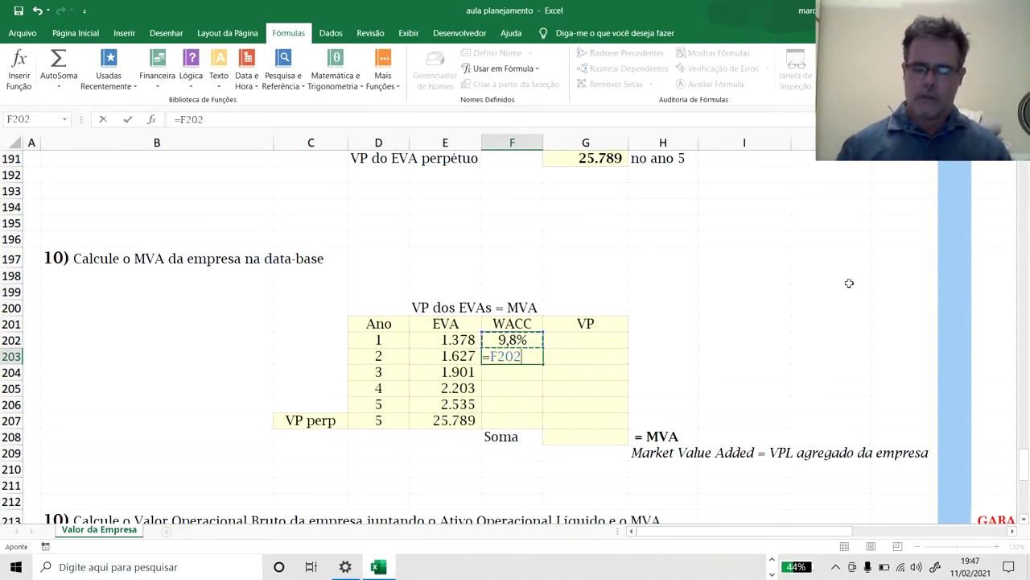
{"action": "key", "text": "Return"}
- Copy the WACC link in F203 down through F207 for the remaining years and the VP perp row
{"action": "key", "text": "Up"}
{"action": "key", "text": "shift+Down"}
{"action": "key", "text": "shift+Down"}
{"action": "key", "text": "shift+Down"}
{"action": "key", "text": "shift+Down"}
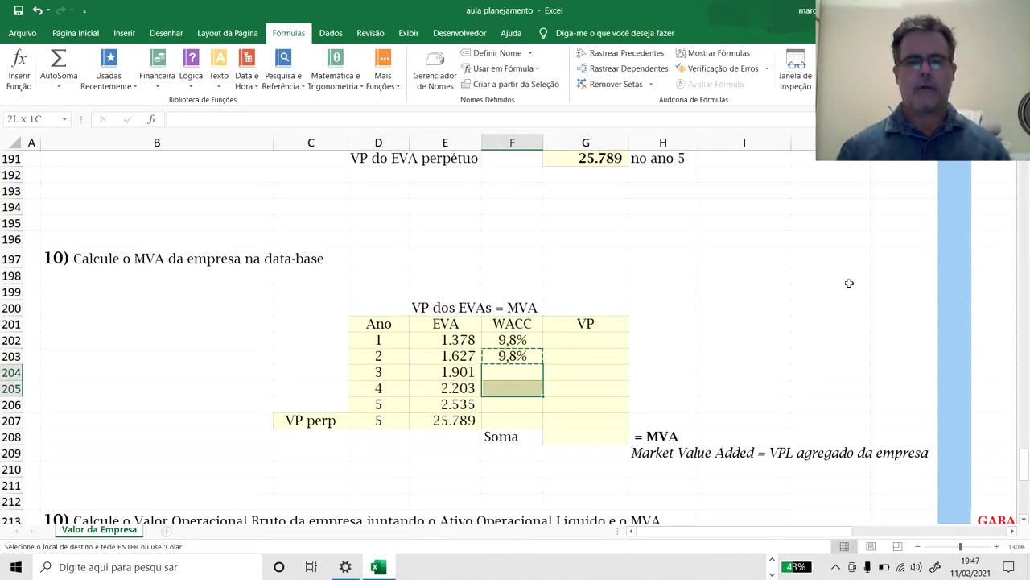
{"action": "key", "text": "ctrl+d"}
{"action": "key", "text": "Down"}
{"action": "key", "text": "Down"}
{"action": "key", "text": "Up"}
{"action": "key", "text": "Up"}
{"action": "key", "text": "Up"}
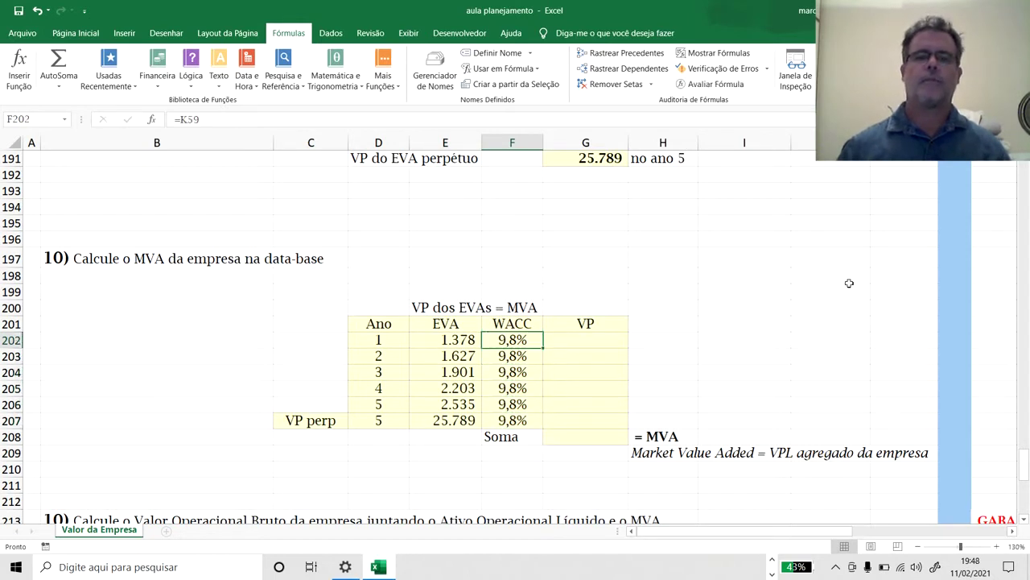
- Calculate the present value of the Ano 1 EVA in G202 with the formula =E202/(1+F202)^D202
{"action": "key", "text": "Right"}
{"action": "type", "text": "="}
{"action": "key", "text": "Left"}
{"action": "key", "text": "Left"}
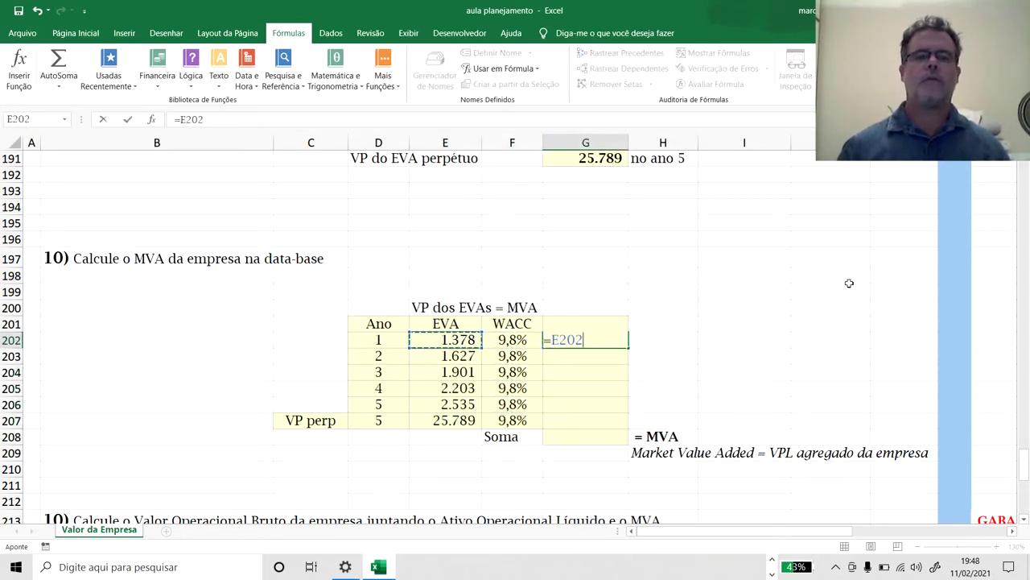
{"action": "type", "text": "/("}
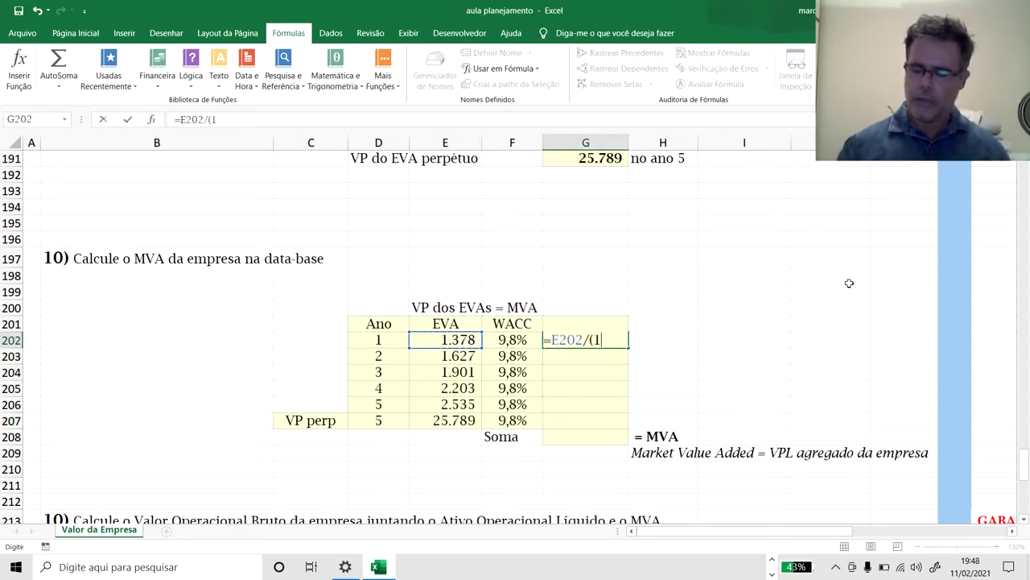
{"action": "type", "text": "1+"}
{"action": "left_click", "coordinate": [525, 342]}
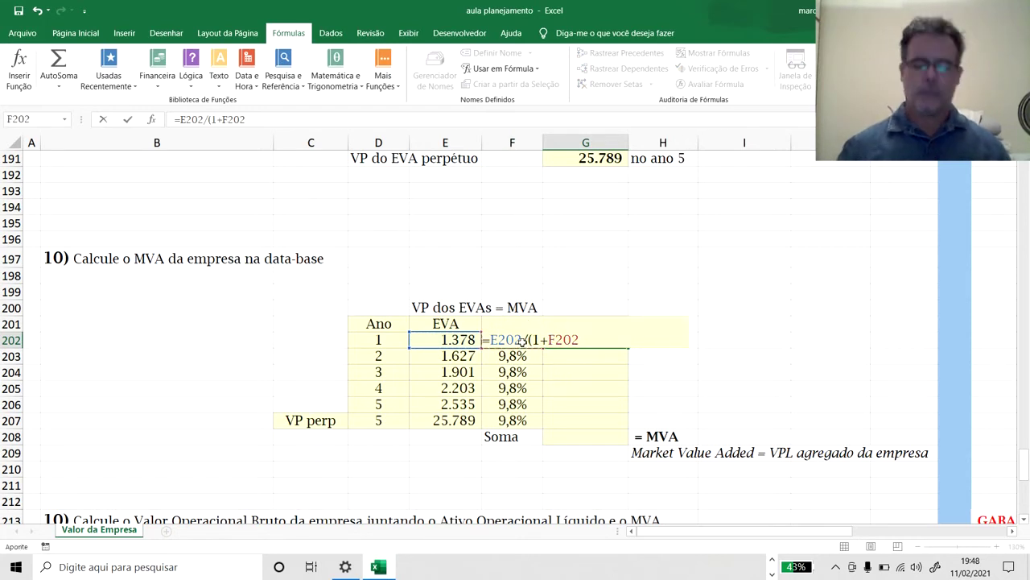
{"action": "type", "text": ")"}
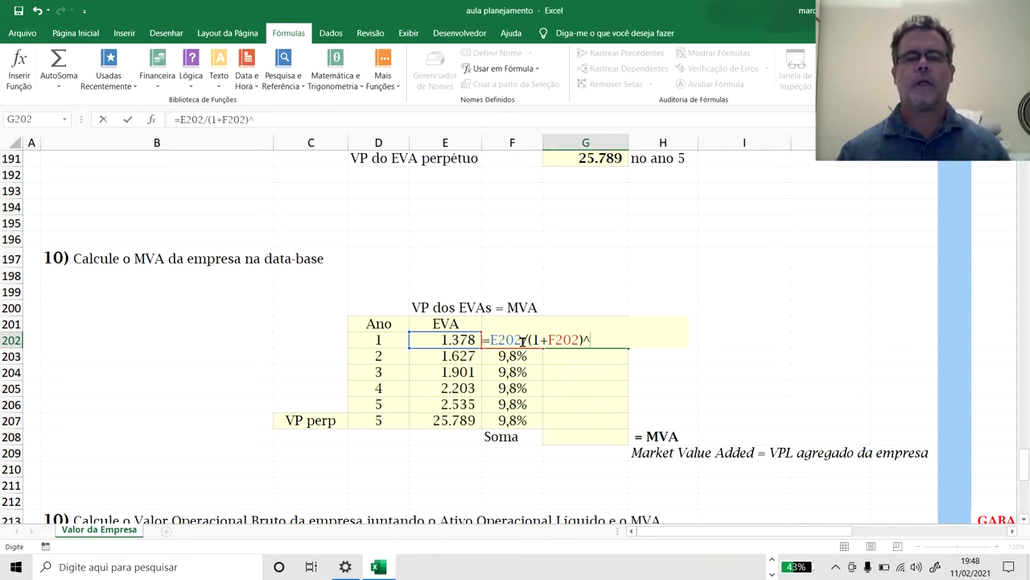
{"action": "type", "text": "^"}
{"action": "left_click", "coordinate": [372, 339]}
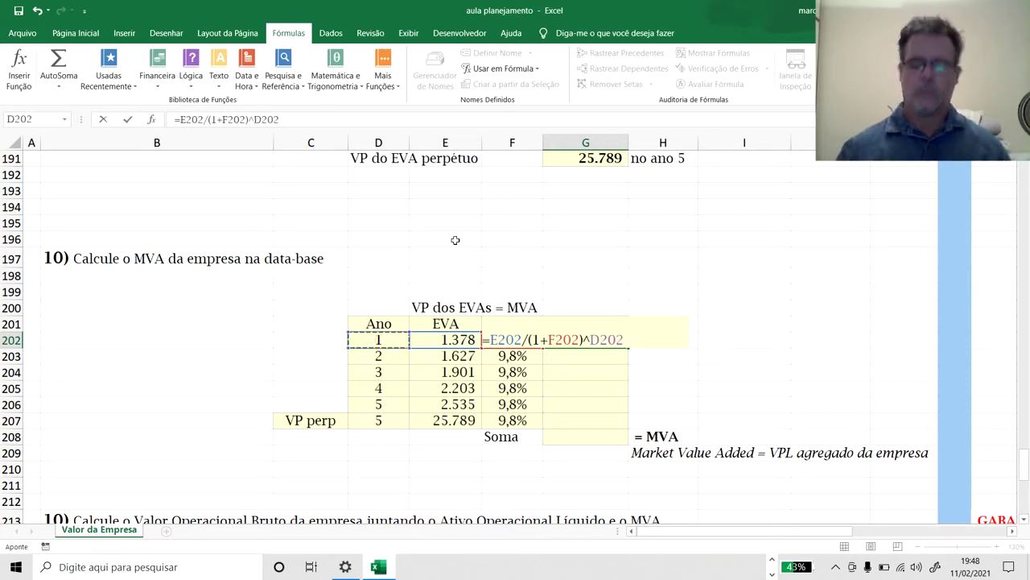
{"action": "key", "text": "Return"}
- Write the note "VP = VF / (1+i)^n" in I202 beside the question 10 table
{"action": "key", "text": "Up"}
{"action": "key", "text": "Right"}
{"action": "key", "text": "Right"}
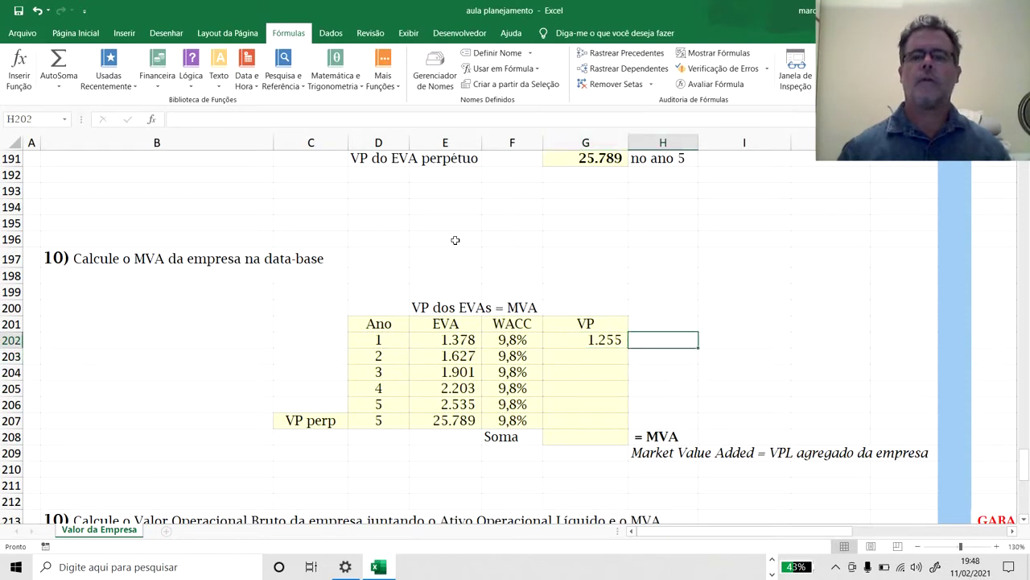
{"action": "type", "text": "VP"}
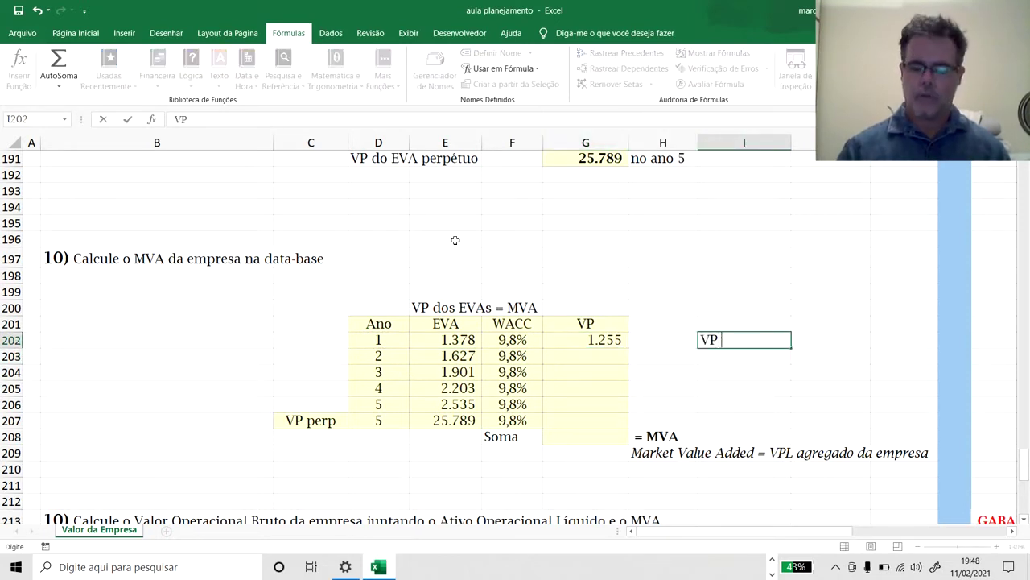
{"action": "type", "text": " = VF"}
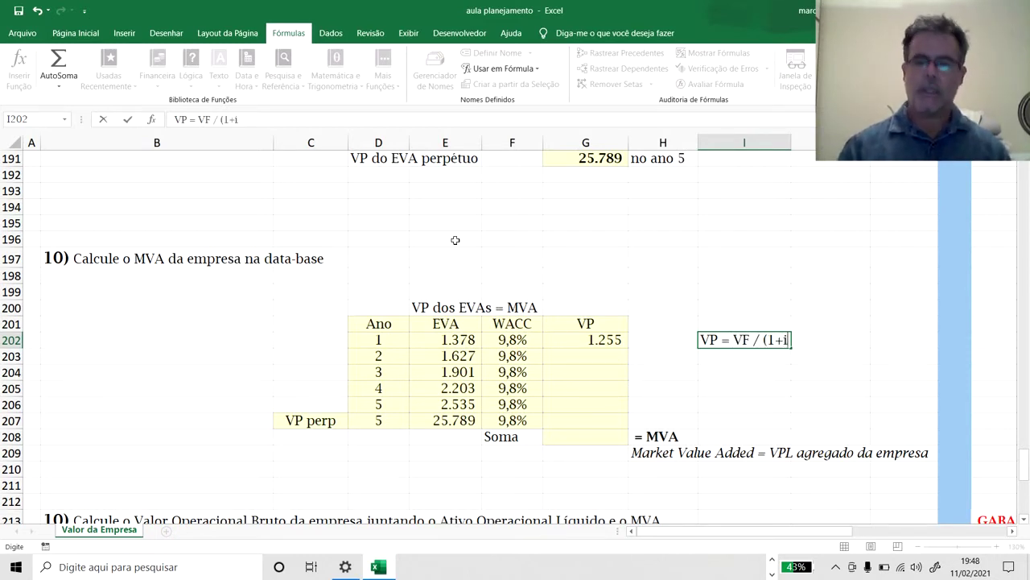
{"action": "type", "text": "/ (1+i)"}
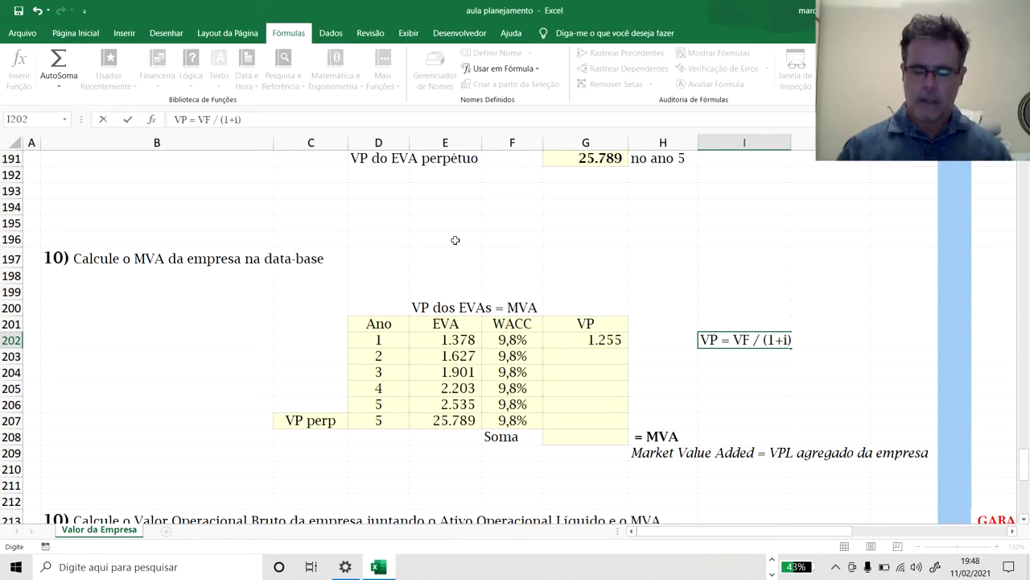
{"action": "type", "text": "^n"}
{"action": "key", "text": "Return"}
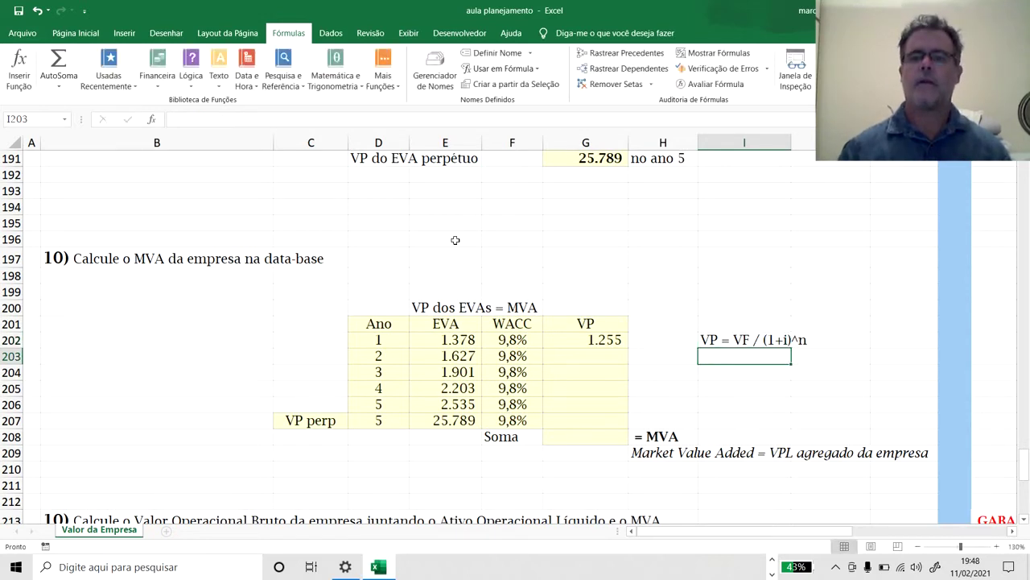
- Copy the present value formula in G202 down to G203:G207, including the VP perp row
{"action": "key", "text": "Down"}
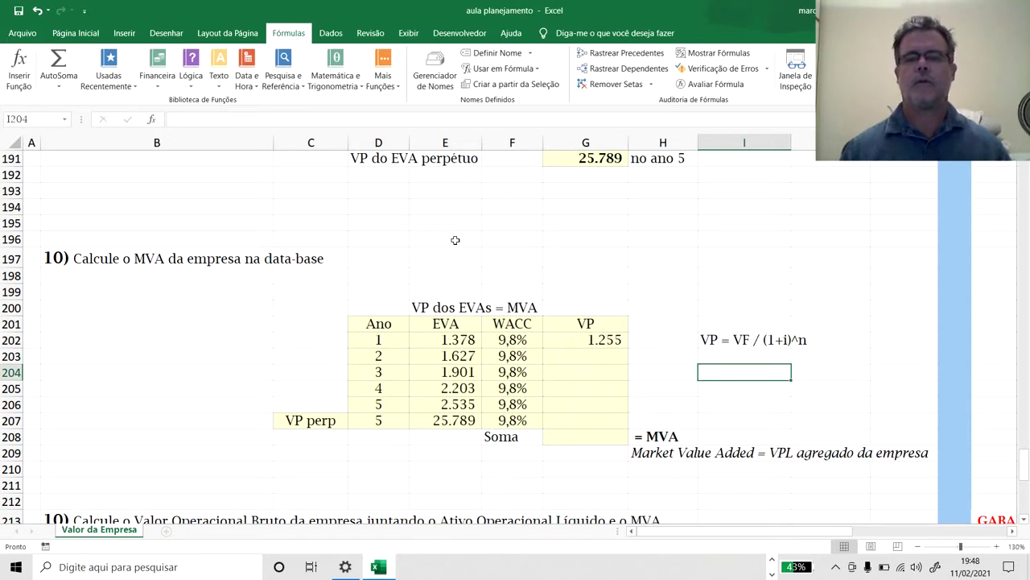
{"action": "key", "text": "Left"}
{"action": "key", "text": "Left"}
{"action": "key", "text": "Left"}
{"action": "key", "text": "Right"}
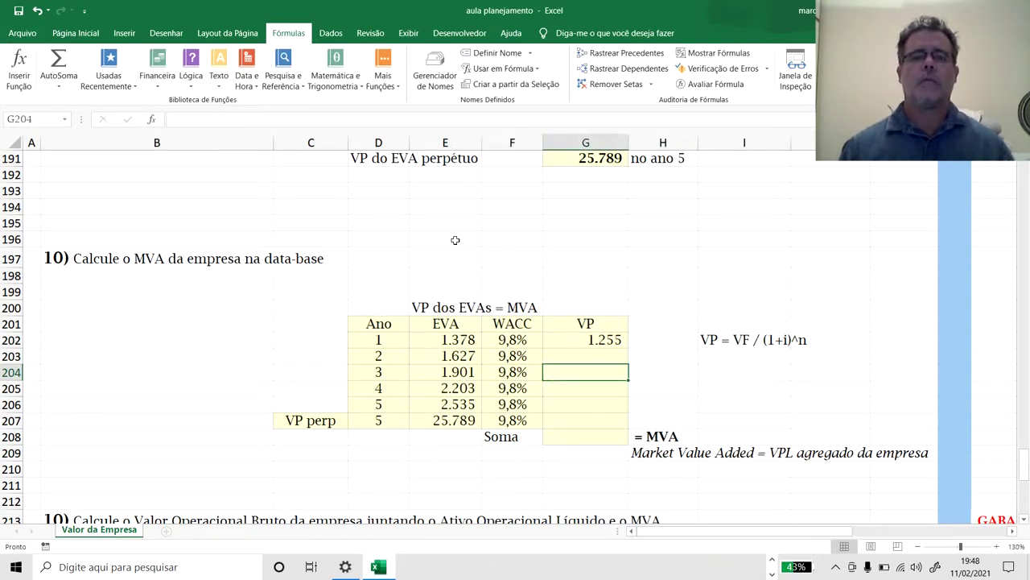
{"action": "key", "text": "Up"}
{"action": "key", "text": "Up"}
{"action": "key", "text": "ctrl+c"}
{"action": "key", "text": "Down"}
{"action": "key", "text": "shift+Down"}
{"action": "key", "text": "shift+Down"}
{"action": "key", "text": "shift+Down"}
{"action": "key", "text": "shift+Down"}
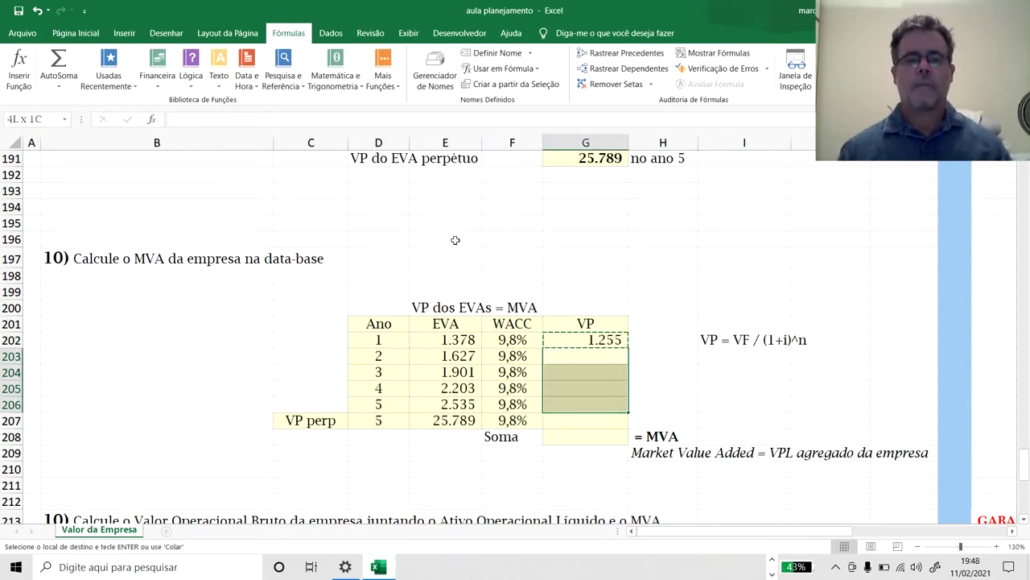
{"action": "key", "text": "Return"}
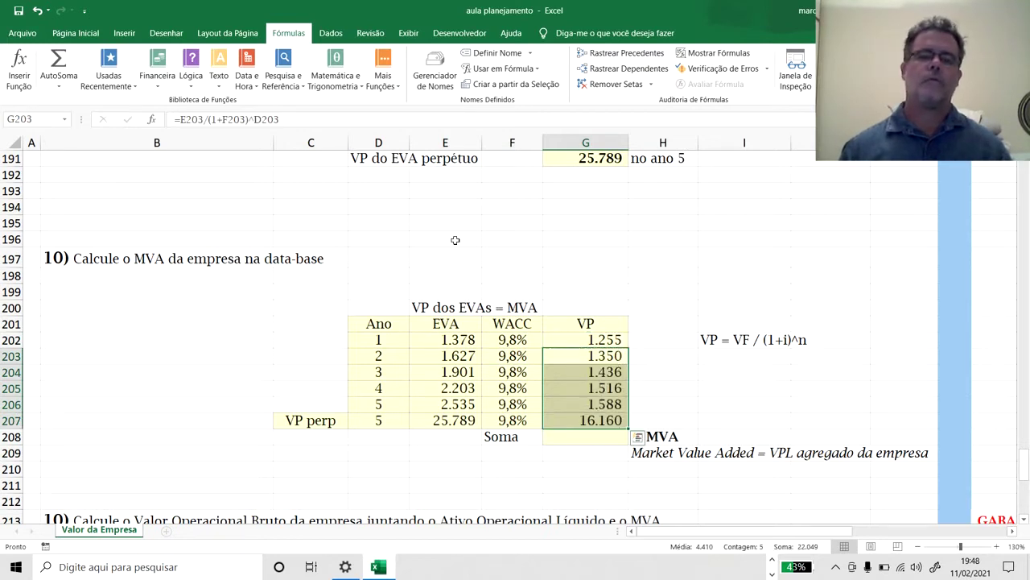
- Calculate the MVA in the Soma cell G208 as the sum of the present values G202:G207
{"action": "key", "text": "Down"}
{"action": "key", "text": "Down"}
{"action": "key", "text": "Down"}
{"action": "key", "text": "Down"}
{"action": "key", "text": "Down"}
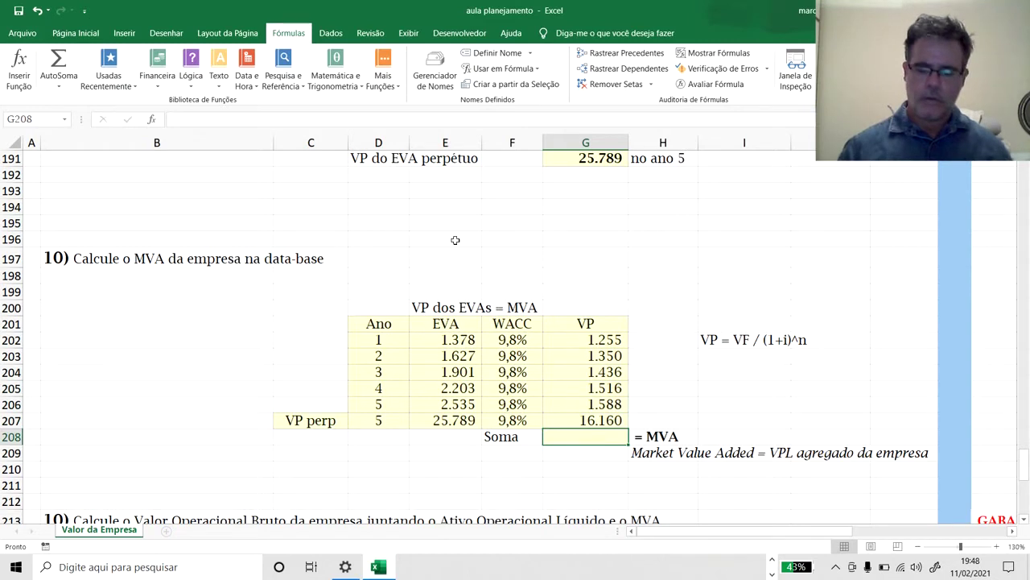
{"action": "key", "text": "alt+equal"}
{"action": "key", "text": "Return"}
{"action": "key", "text": "Up"}
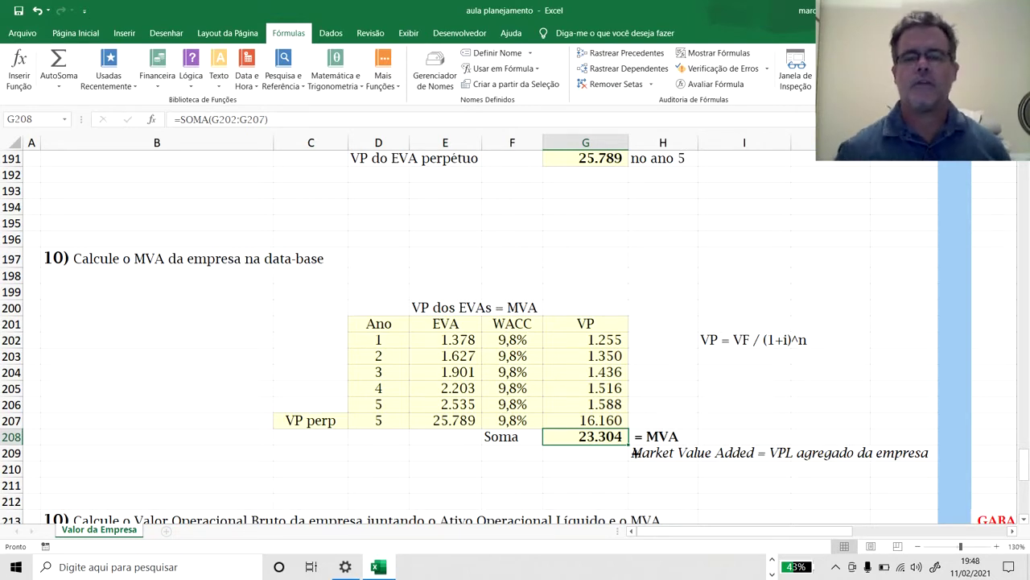
- Examine the EVAs in E202:E207 against the MVA sum in G208, and review the question 8 EVA table
{"action": "key", "text": "ctrl"}
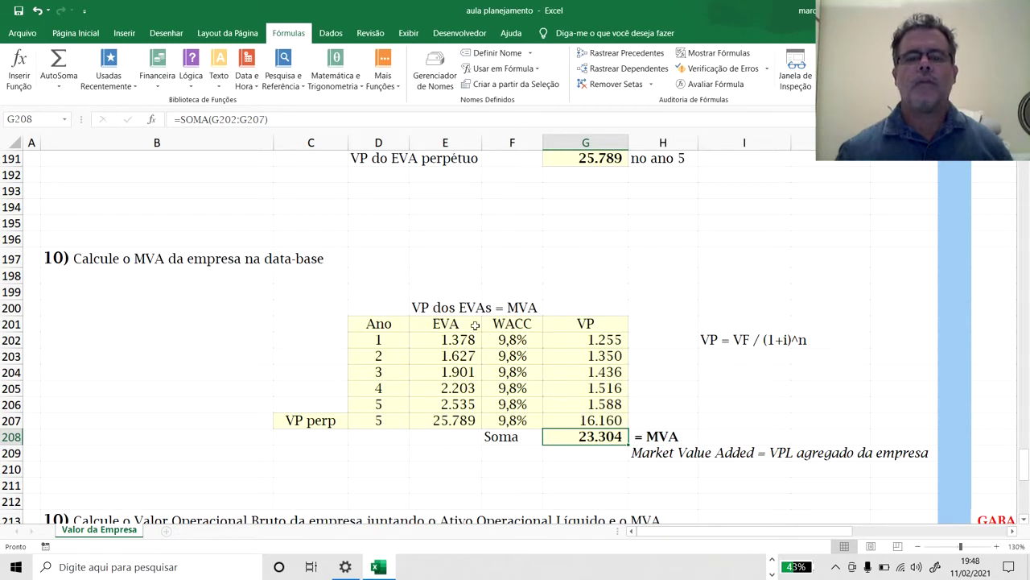
{"action": "left_click_drag", "start_coordinate": [459, 342], "coordinate": [456, 420]}
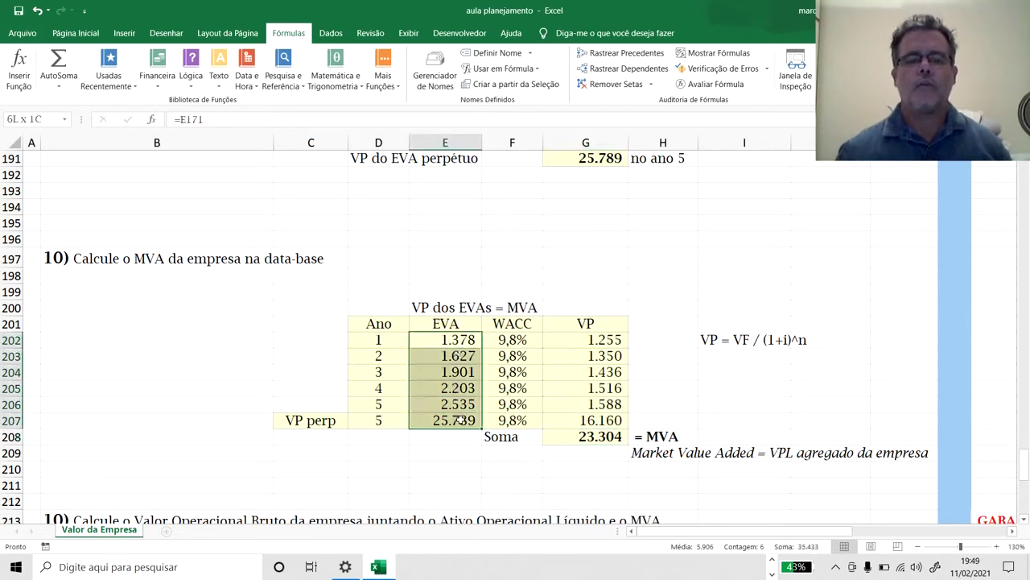
{"action": "left_click", "coordinate": [587, 439]}
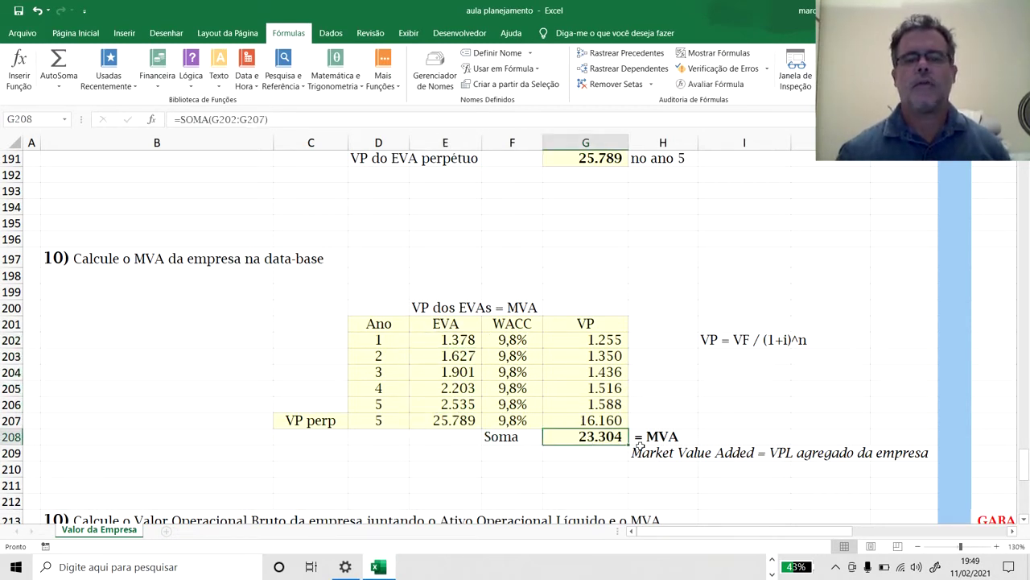
{"action": "key", "text": "ctrl"}
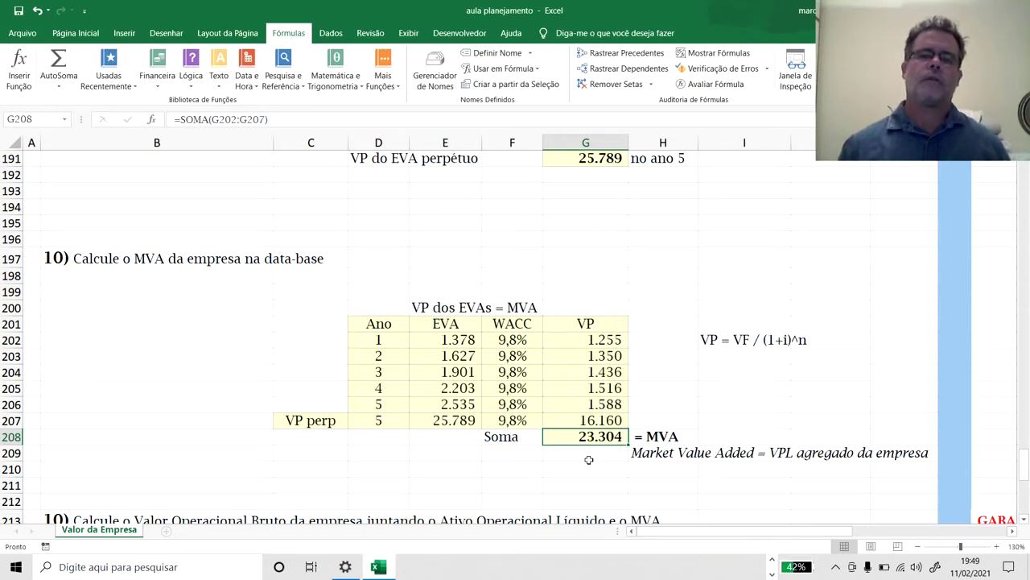
{"action": "scroll", "coordinate": [588, 459], "scroll_direction": "up", "scroll_amount": 9}
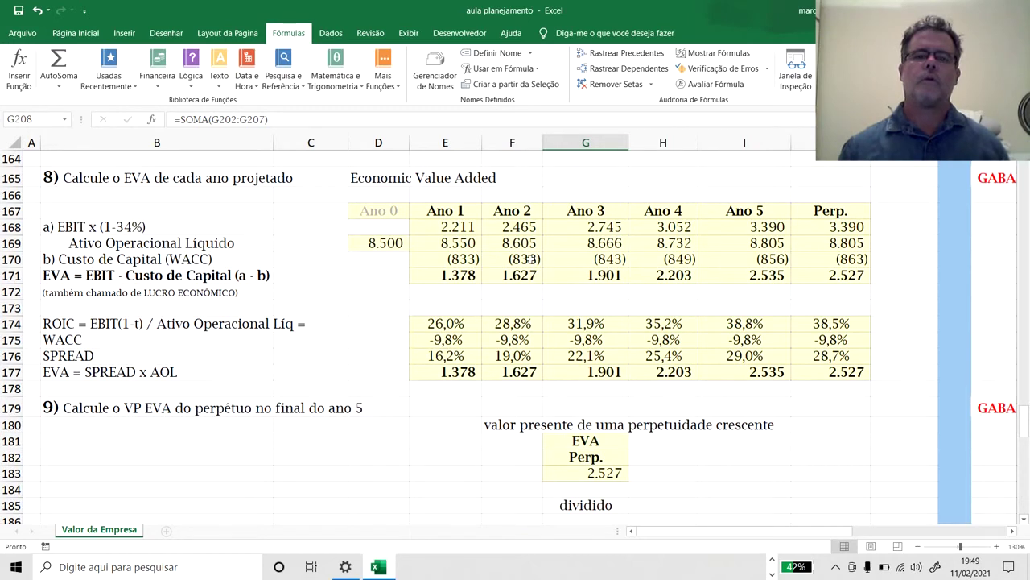
- Link the MVA data-base cell G217 in the Valor Operacional Bruto calculation to the MVA in G208
{"action": "scroll", "coordinate": [526, 356], "scroll_direction": "down", "scroll_amount": 7}
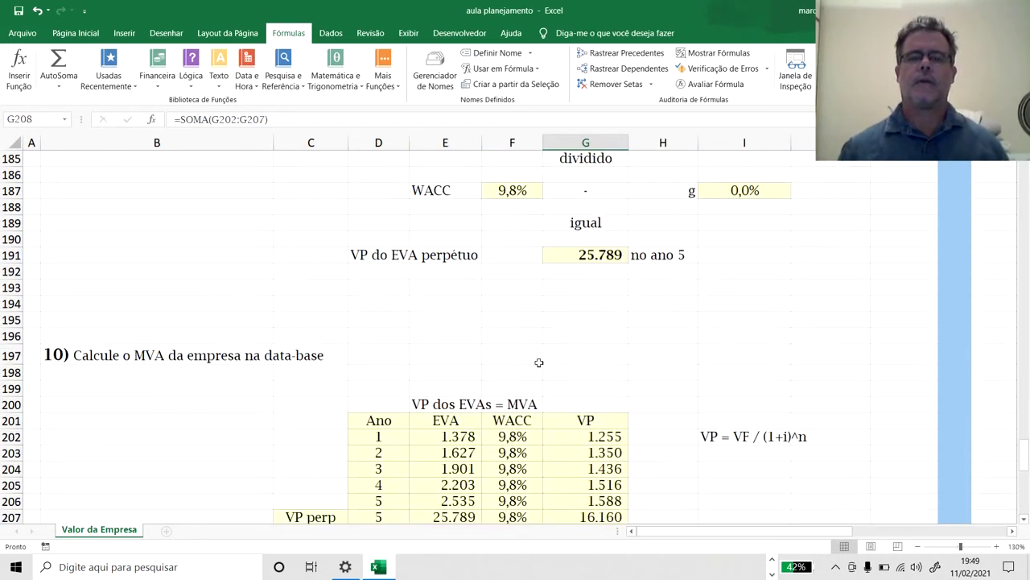
{"action": "scroll", "coordinate": [540, 362], "scroll_direction": "down", "scroll_amount": 4}
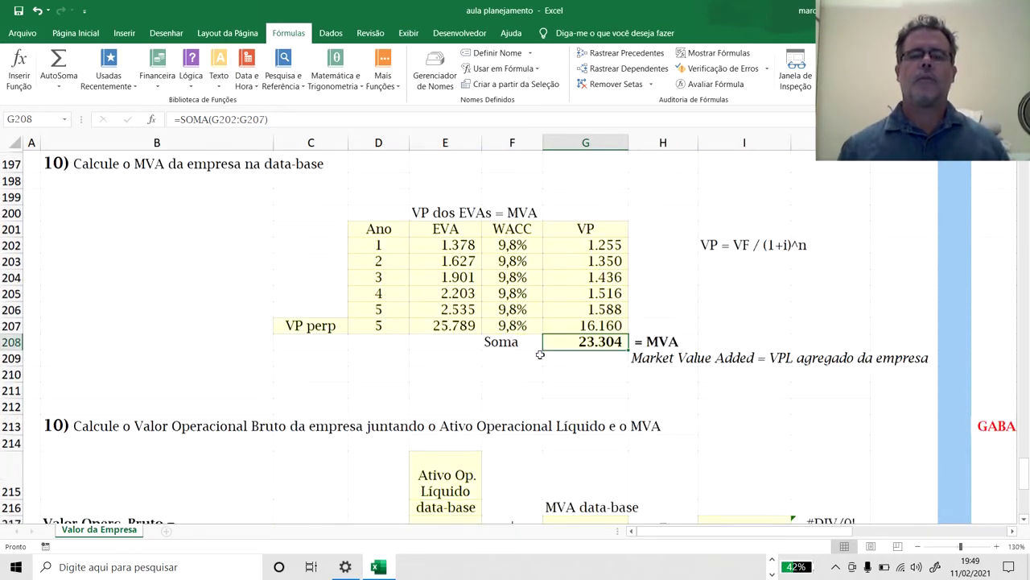
{"action": "scroll", "coordinate": [540, 354], "scroll_direction": "down", "scroll_amount": 4}
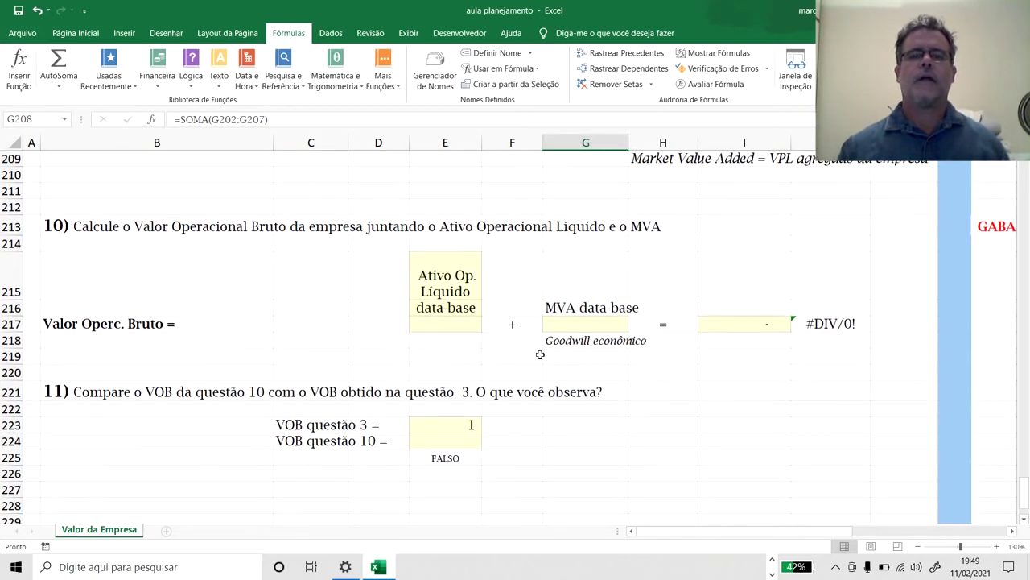
{"action": "scroll", "coordinate": [540, 354], "scroll_direction": "up", "scroll_amount": 1}
{"action": "left_click", "coordinate": [607, 372]}
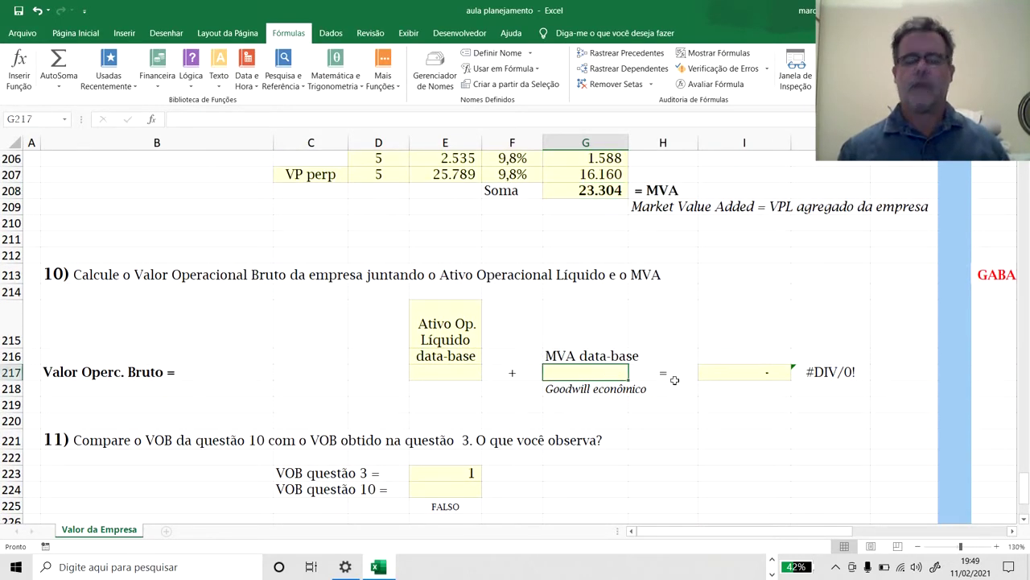
{"action": "type", "text": "="}
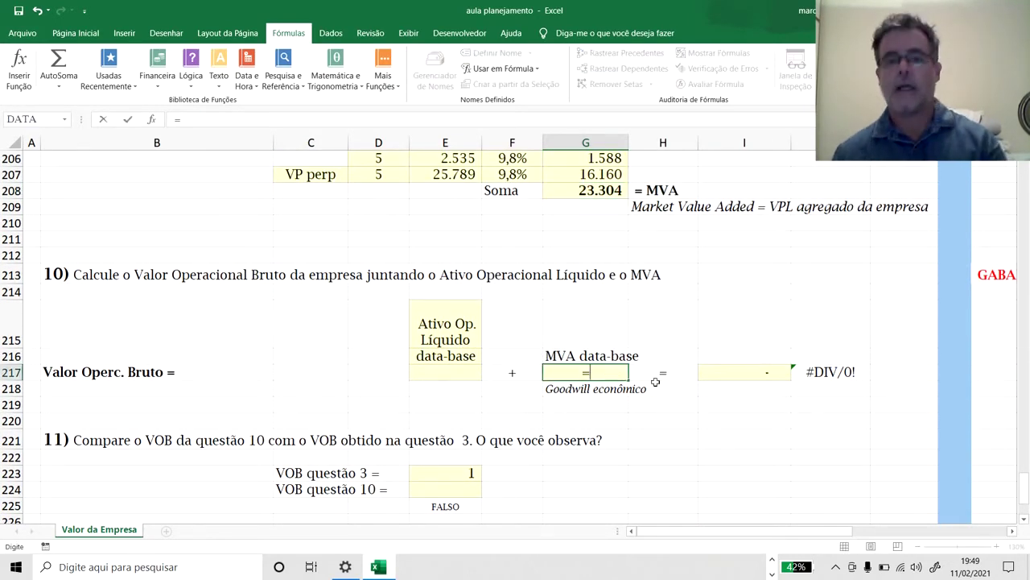
{"action": "left_click", "coordinate": [583, 194]}
{"action": "key", "text": "Return"}
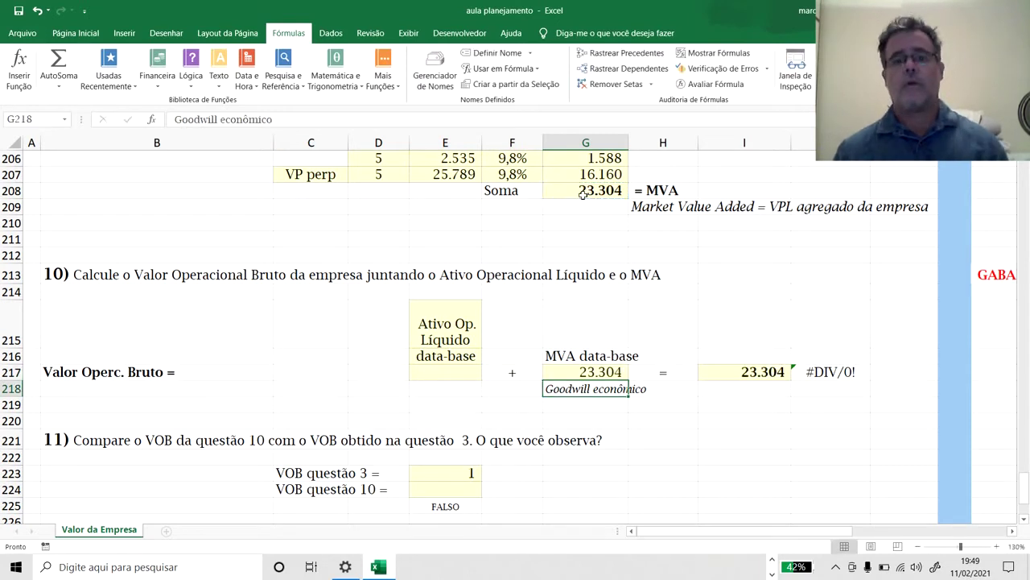
{"action": "left_click", "coordinate": [615, 372]}
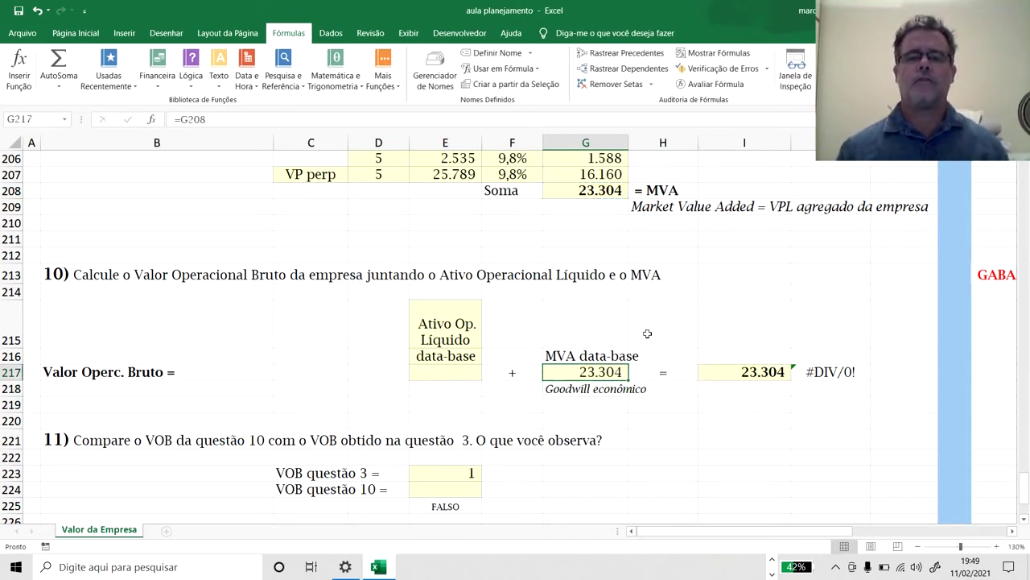
- Link the Ativo Operacional Líquido data-base cell E217 to the Ano 0 Ativo Operacional Líquido in D169
{"action": "left_click", "coordinate": [468, 372]}
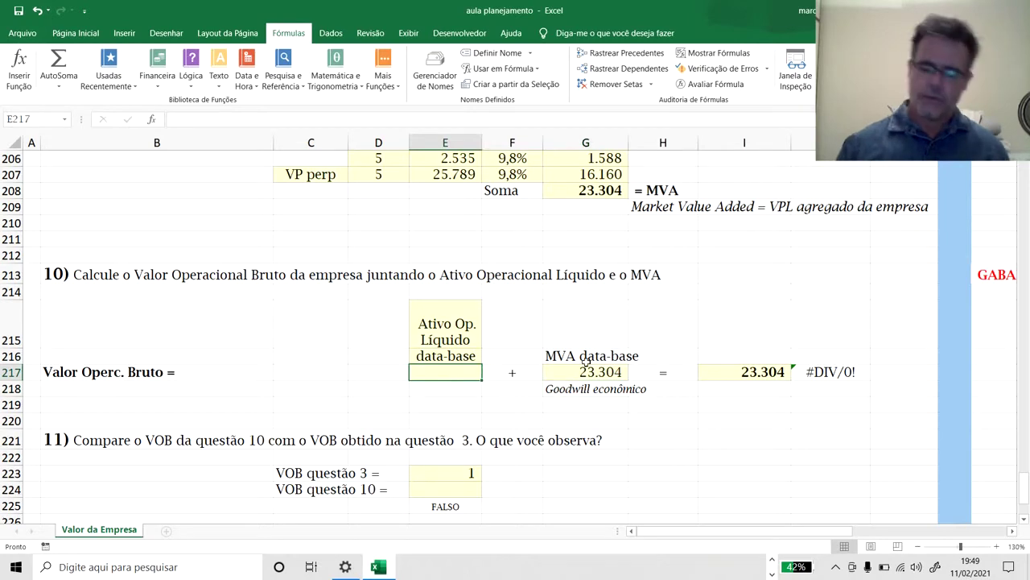
{"action": "type", "text": "="}
{"action": "scroll", "coordinate": [599, 346], "scroll_direction": "up", "scroll_amount": 5}
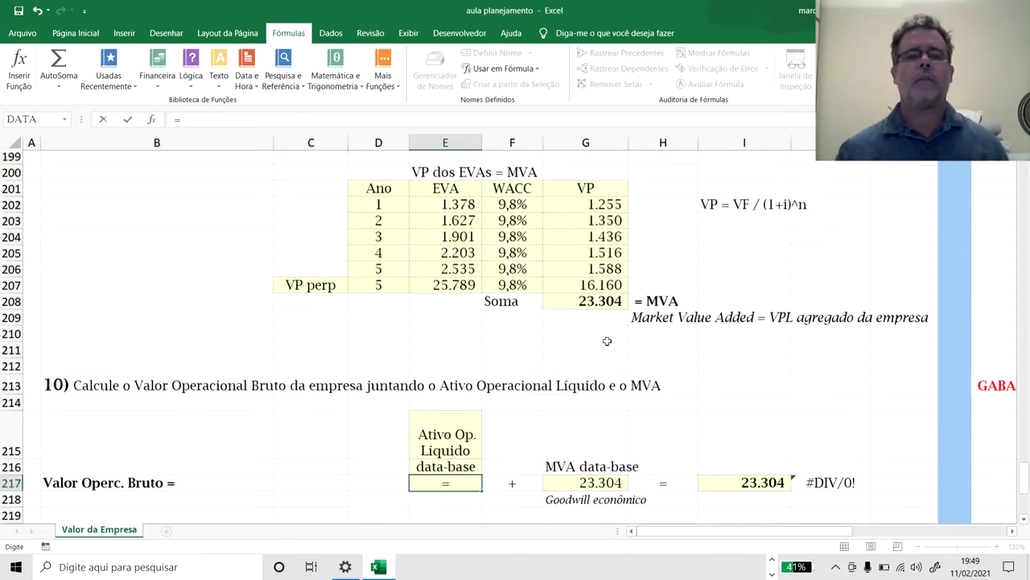
{"action": "scroll", "coordinate": [602, 335], "scroll_direction": "up", "scroll_amount": 9}
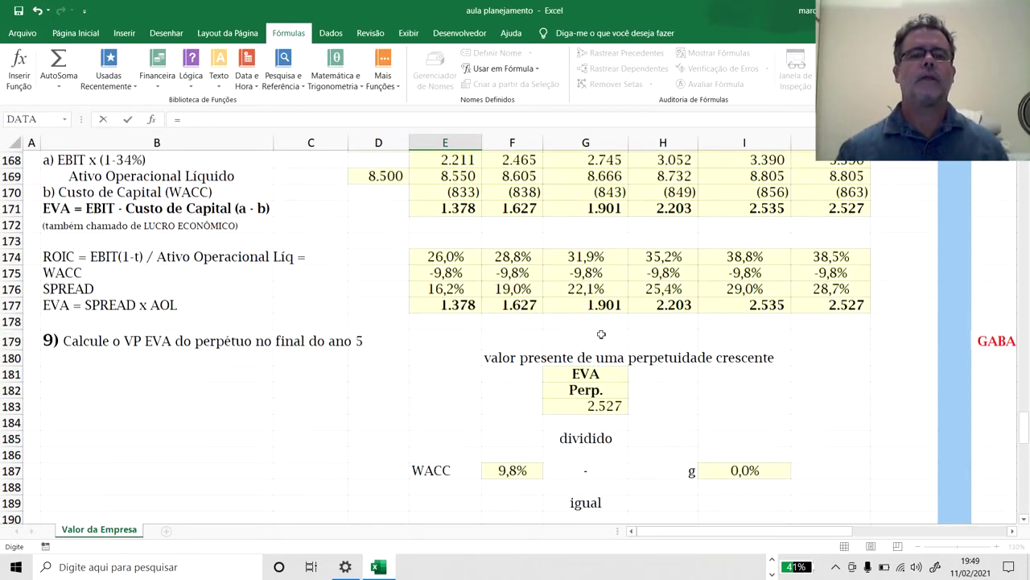
{"action": "left_click", "coordinate": [378, 242]}
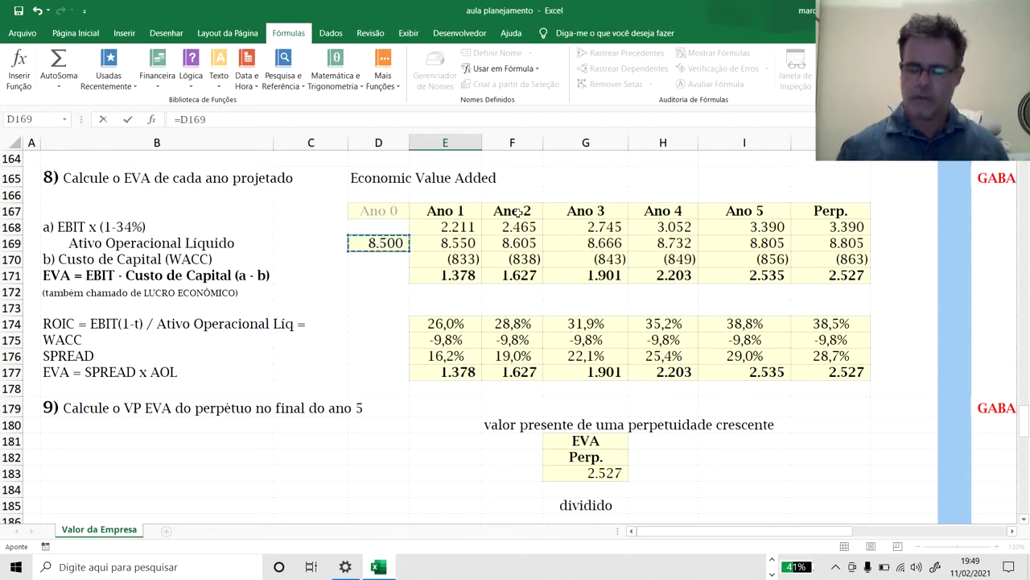
{"action": "key", "text": "Return"}
{"action": "scroll", "coordinate": [518, 211], "scroll_direction": "down", "scroll_amount": 2}
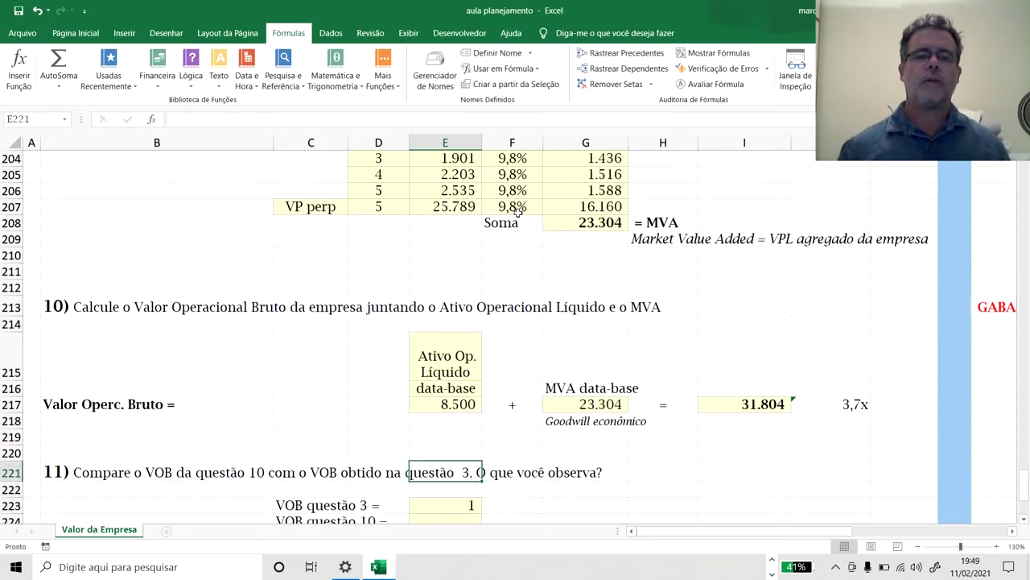
- Examine the Valor Operacional Bruto calculation in row 217, comparing the Ativo Operacional Líquido, the MVA (Goodwill econômico), the total and the multiple beside it
{"action": "key", "text": "Down"}
{"action": "key", "text": "Down"}
{"action": "key", "text": "Up"}
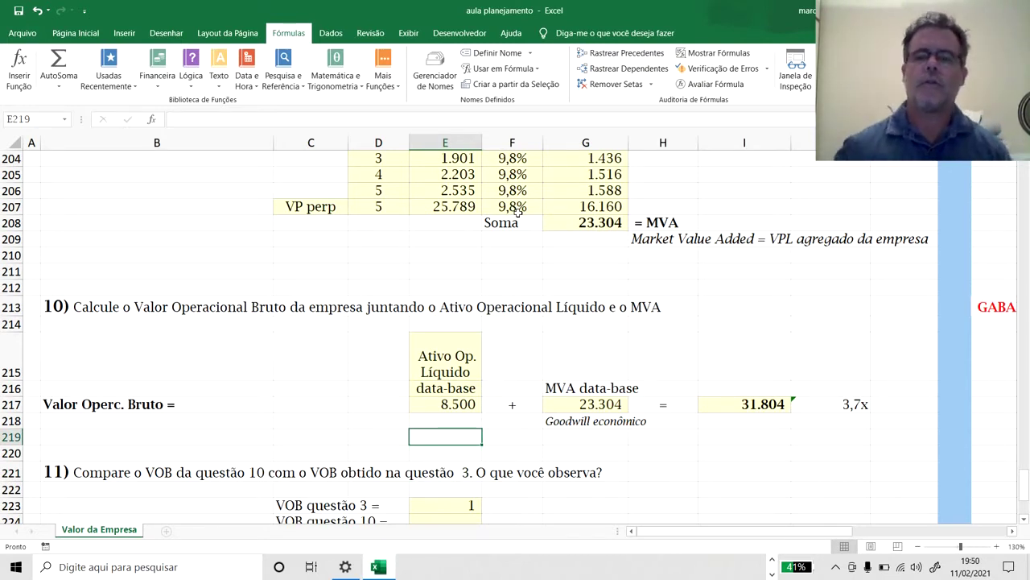
{"action": "key", "text": "ctrl"}
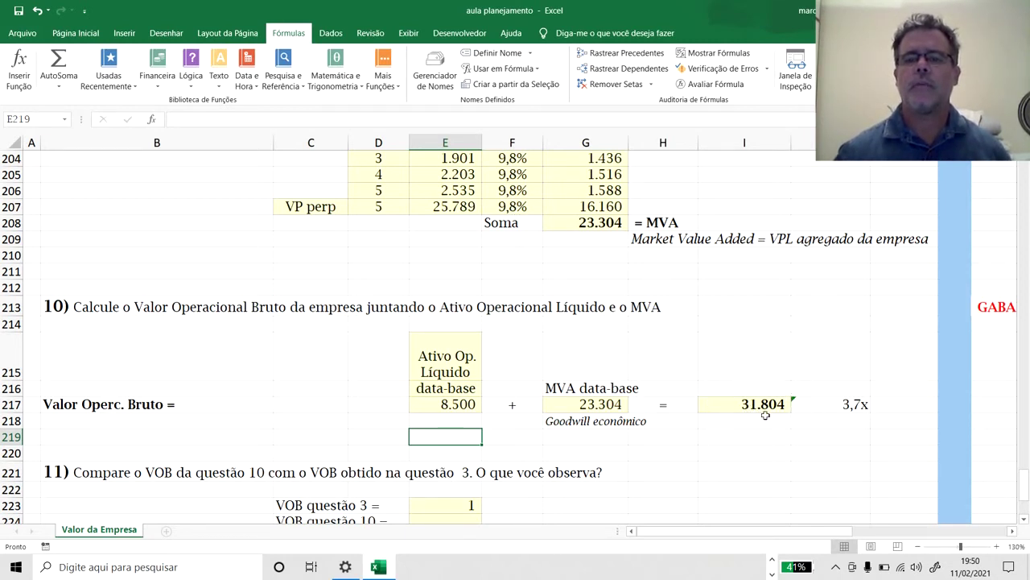
{"action": "key", "text": "ctrl"}
{"action": "key", "text": "ctrl"}
{"action": "key", "text": "ctrl"}
{"action": "key", "text": "ctrl"}
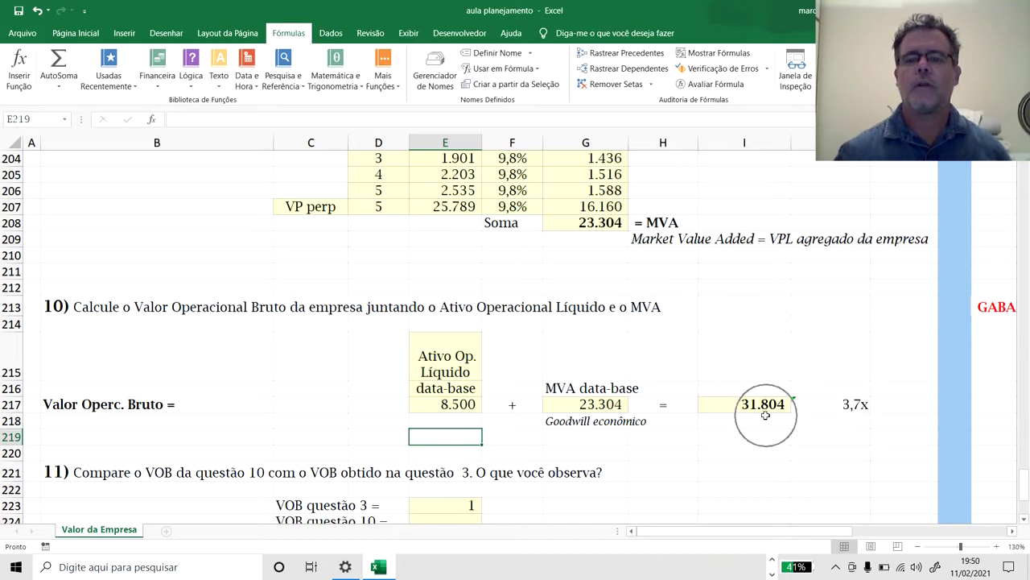
{"action": "key", "text": "ctrl"}
{"action": "key", "text": "ctrl"}
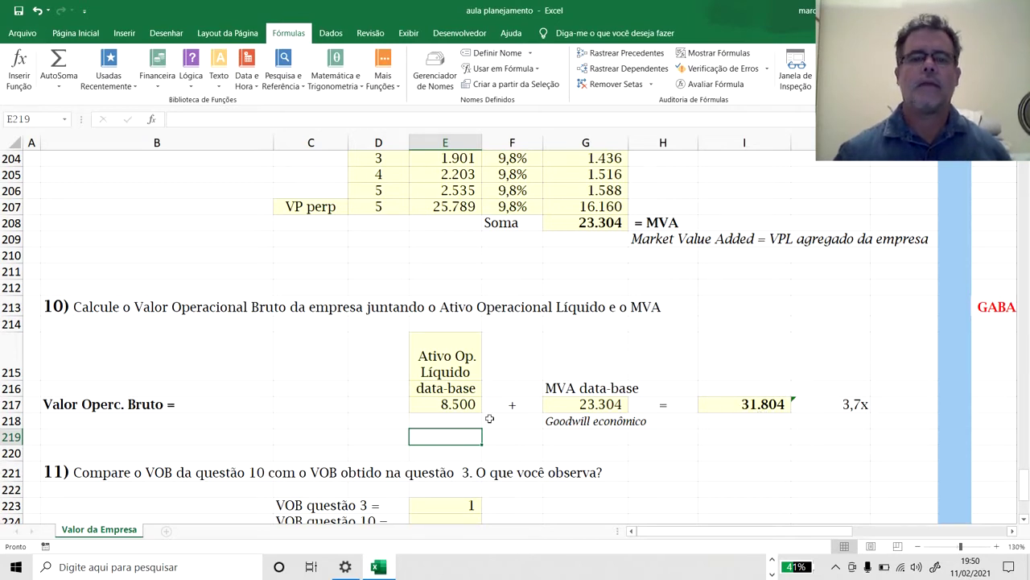
{"action": "key", "text": "ctrl"}
{"action": "key", "text": "ctrl"}
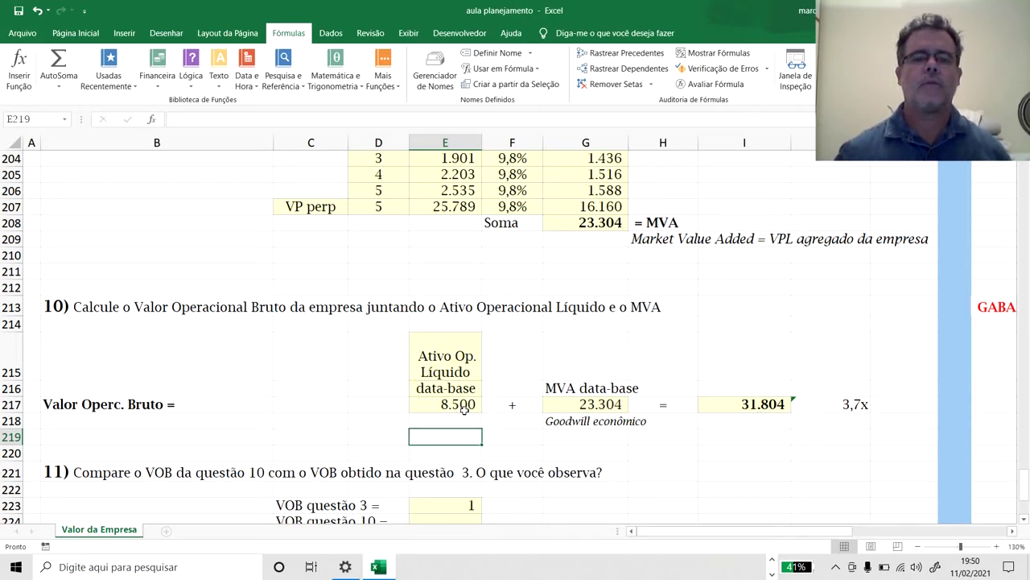
{"action": "key", "text": "ctrl"}
{"action": "key", "text": "ctrl"}
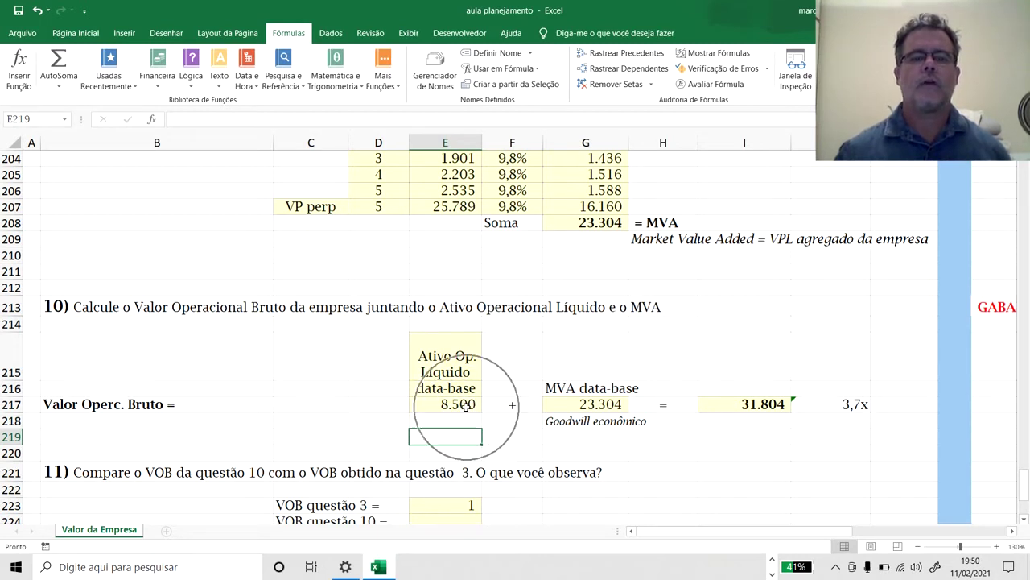
{"action": "key", "text": "ctrl"}
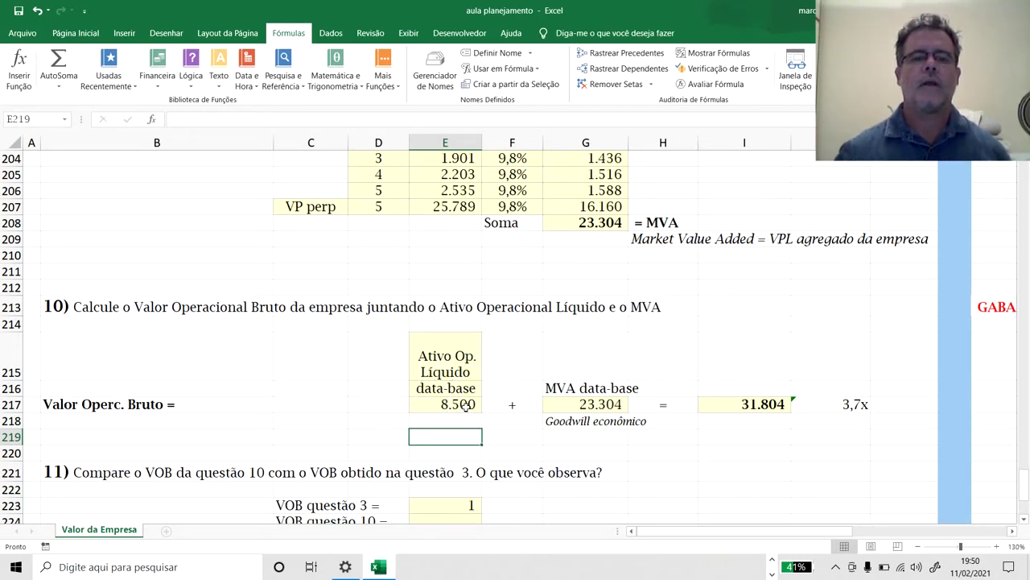
{"action": "key", "text": "ctrl"}
{"action": "key", "text": "ctrl"}
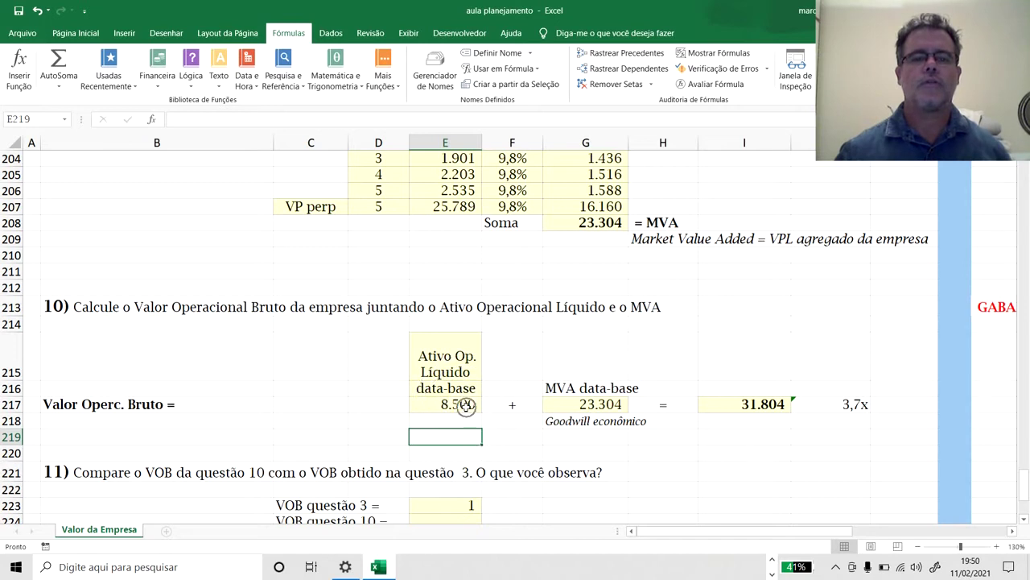
{"action": "key", "text": "ctrl"}
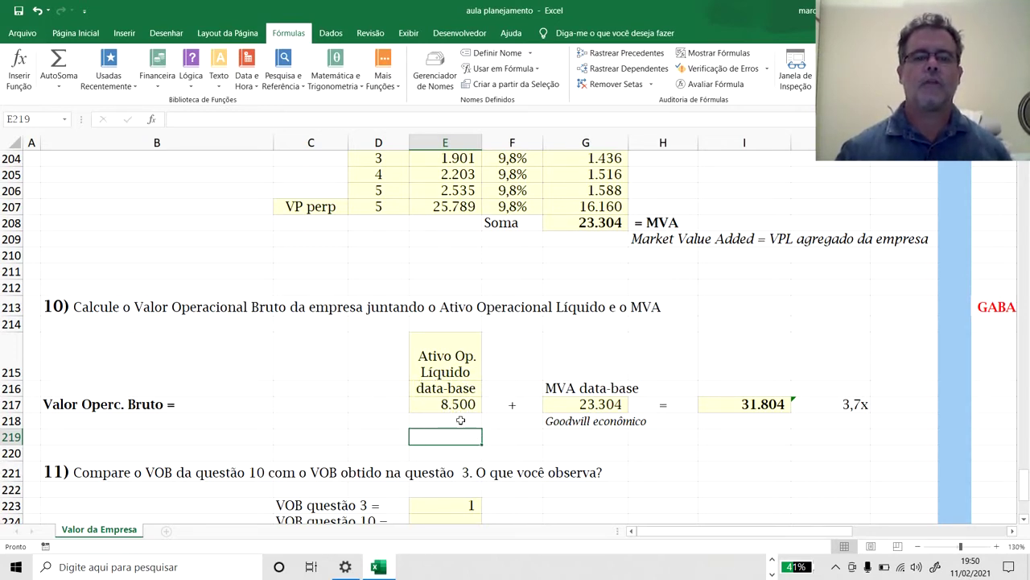
{"action": "key", "text": "ctrl"}
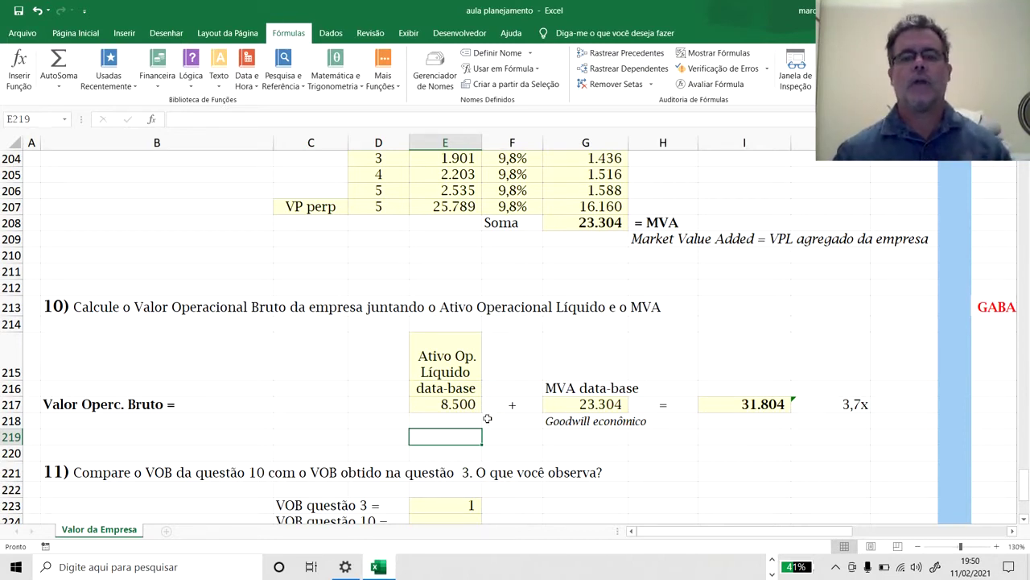
{"action": "key", "text": "ctrl"}
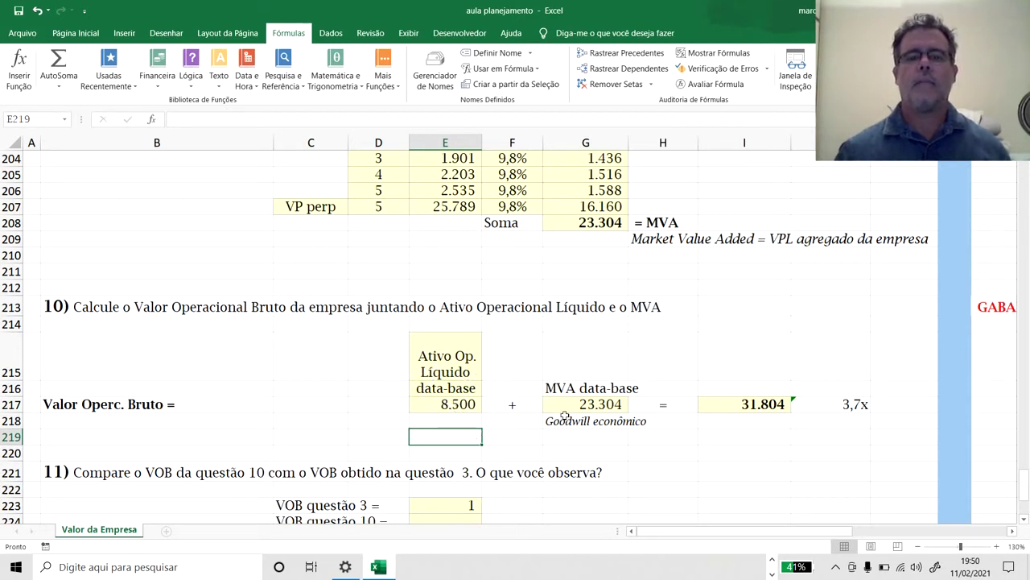
{"action": "key", "text": "ctrl"}
{"action": "key", "text": "ctrl"}
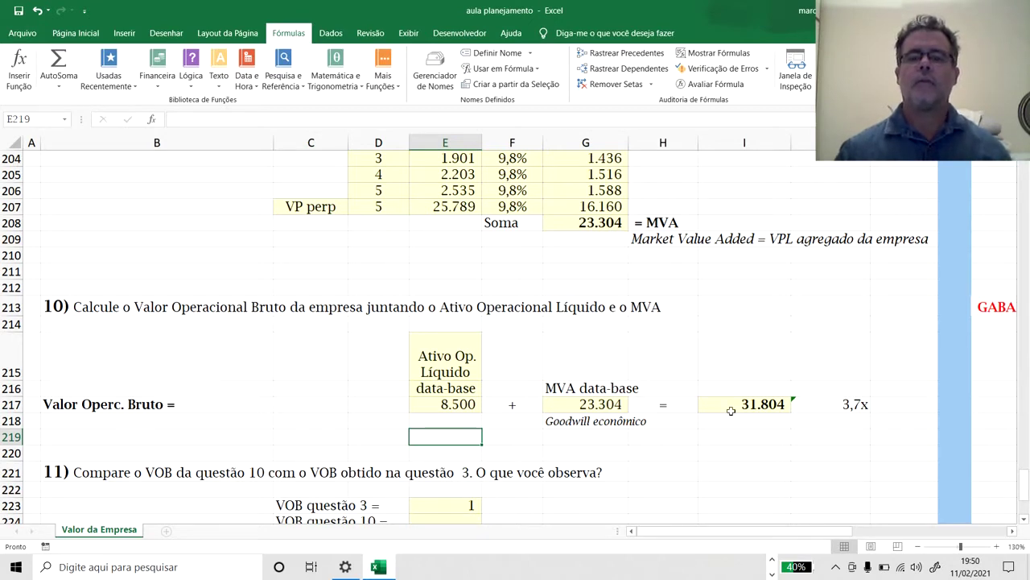
{"action": "key", "text": "ctrl"}
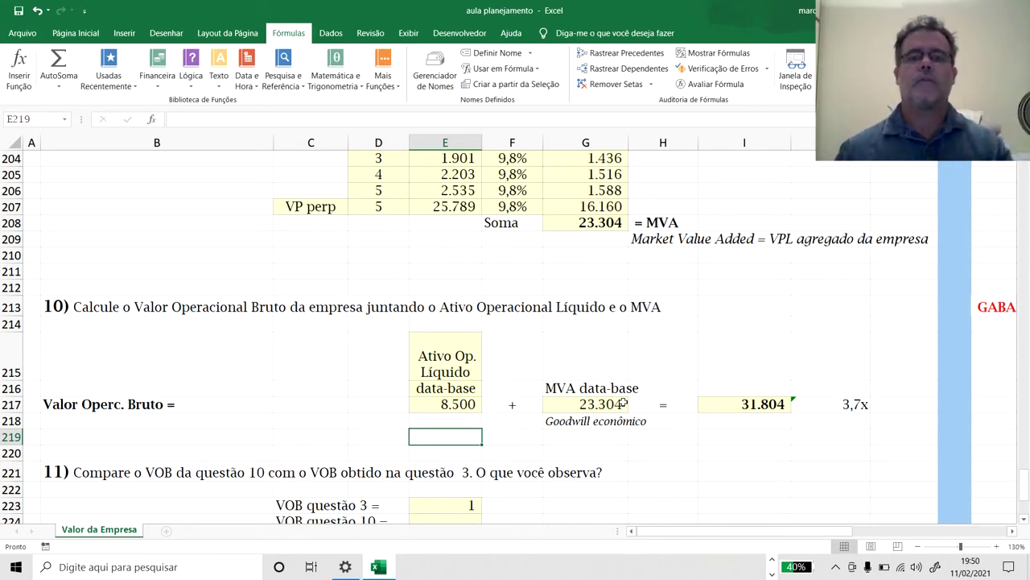
{"action": "left_click", "coordinate": [592, 444]}
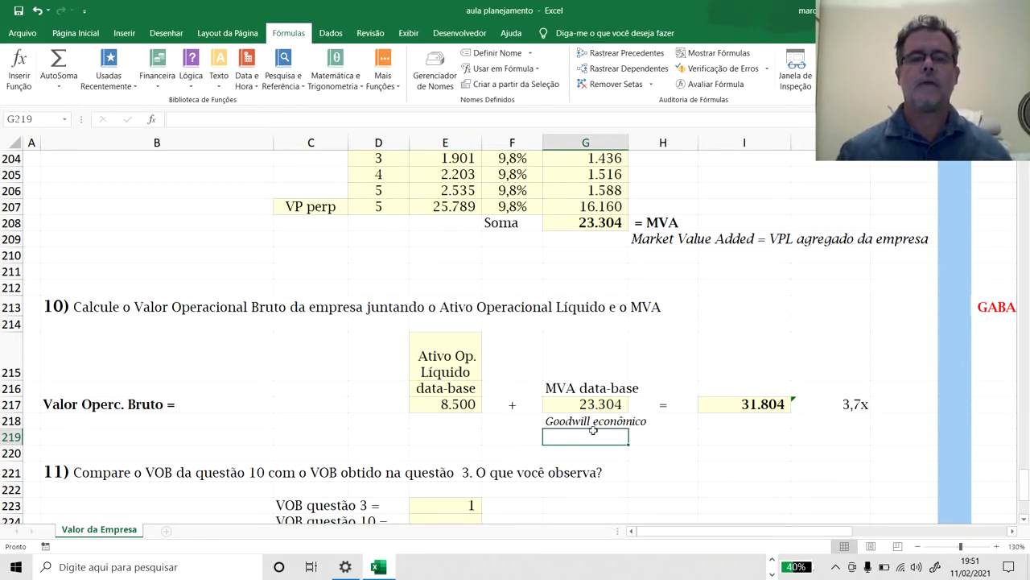
- Annotate the VOB questão 3 row in question 11 with "metodologia fluxo de caixa descontado" in F223
{"action": "scroll", "coordinate": [593, 419], "scroll_direction": "down", "scroll_amount": 3}
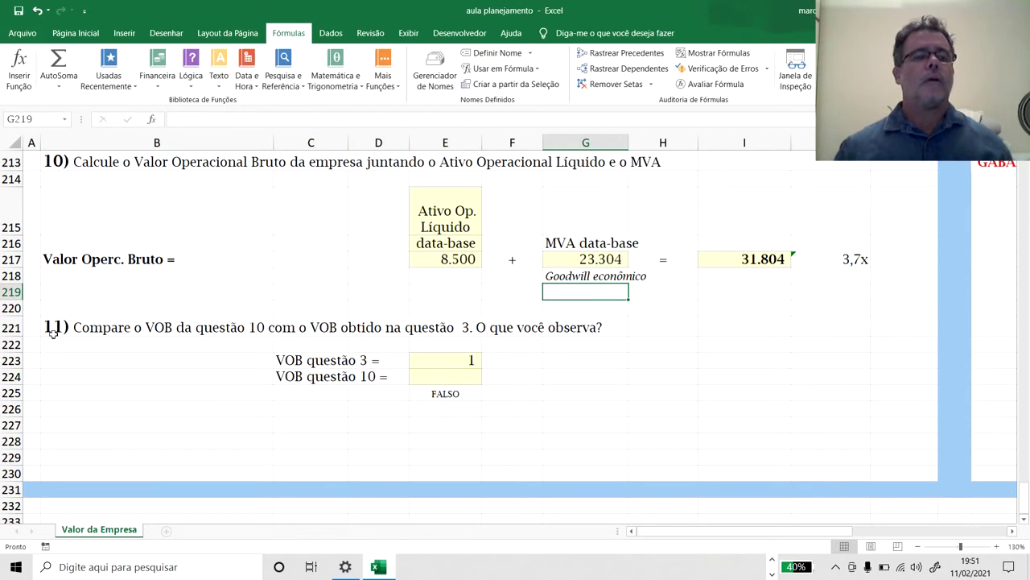
{"action": "left_click", "coordinate": [444, 356]}
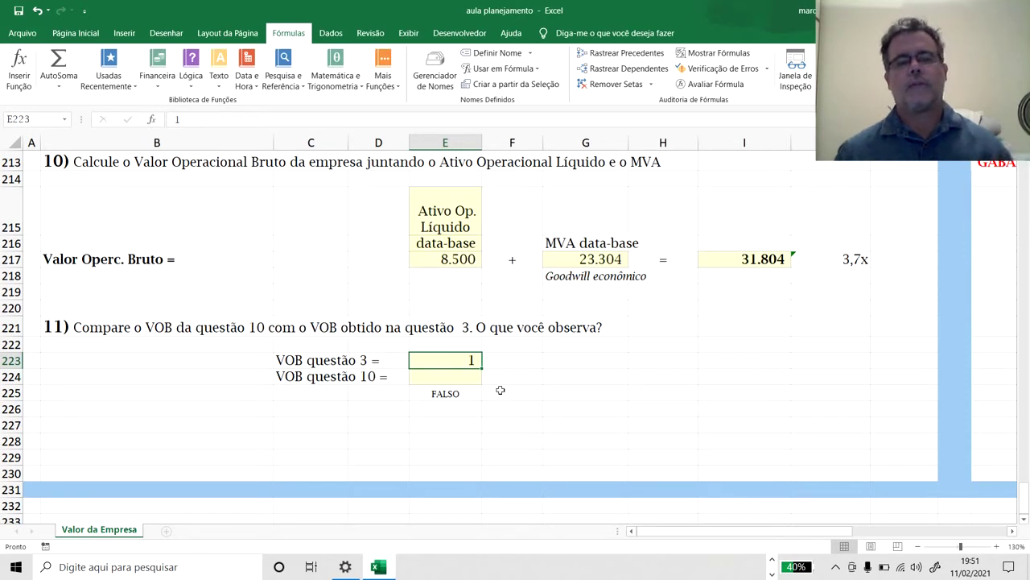
{"action": "double_click", "coordinate": [516, 359]}
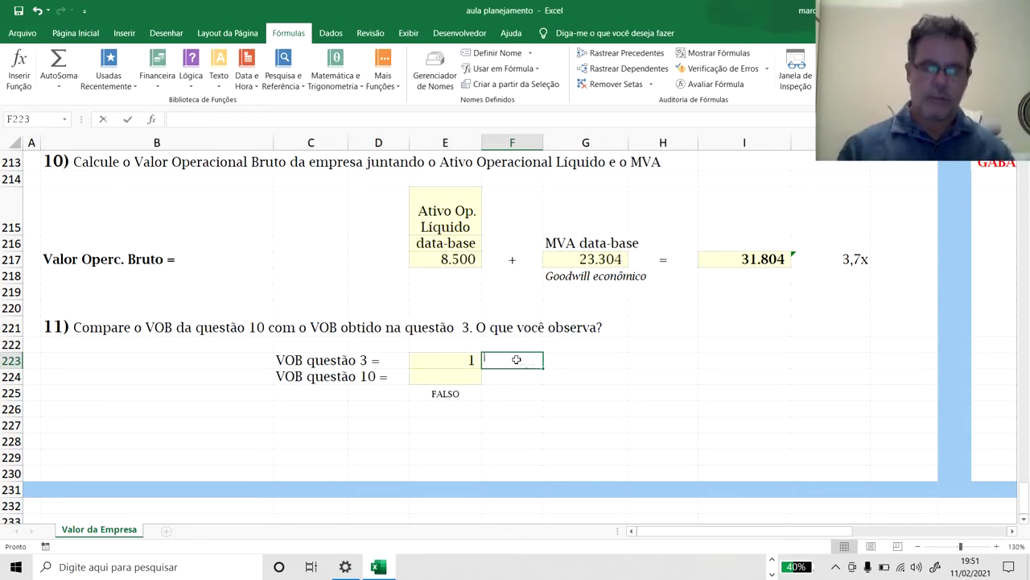
{"action": "type", "text": "metodologia "}
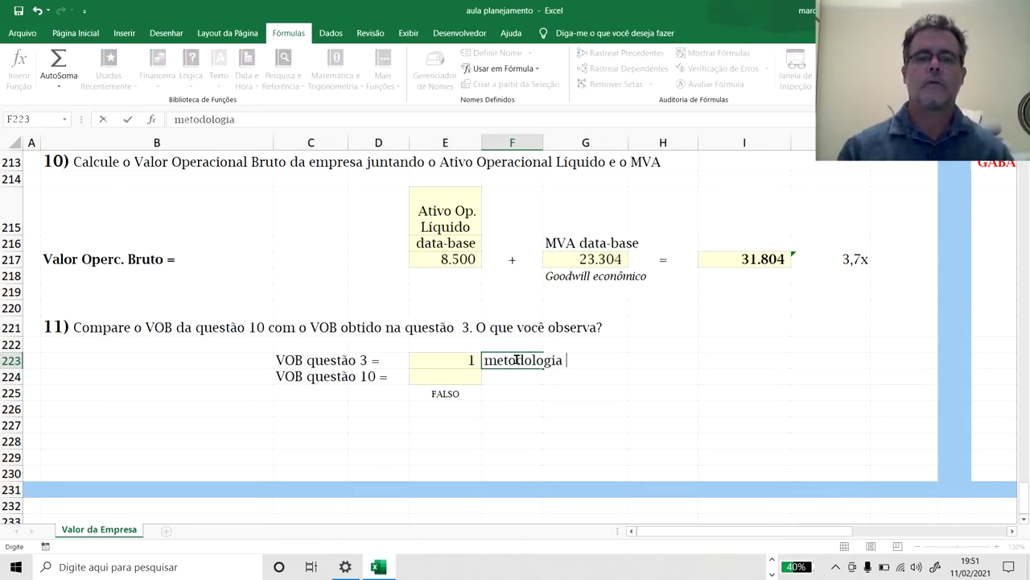
{"action": "type", "text": "fluxo de caixa de"}
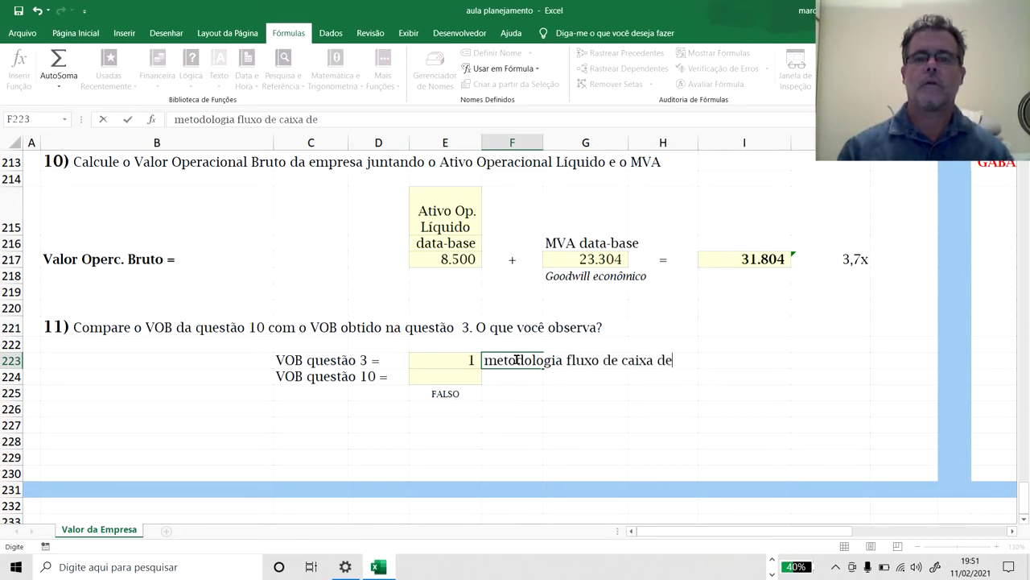
{"action": "type", "text": " descontado"}
{"action": "key", "text": "Return"}
- Annotate the VOB questão 10 row with "metodologia EVA" in F224
{"action": "type", "text": "meto"}
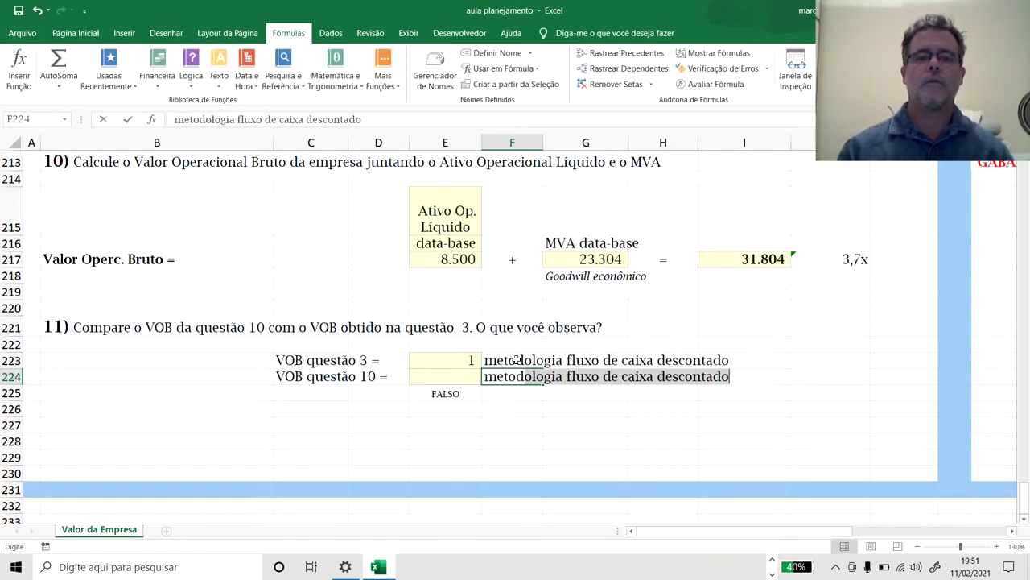
{"action": "type", "text": "dologia"}
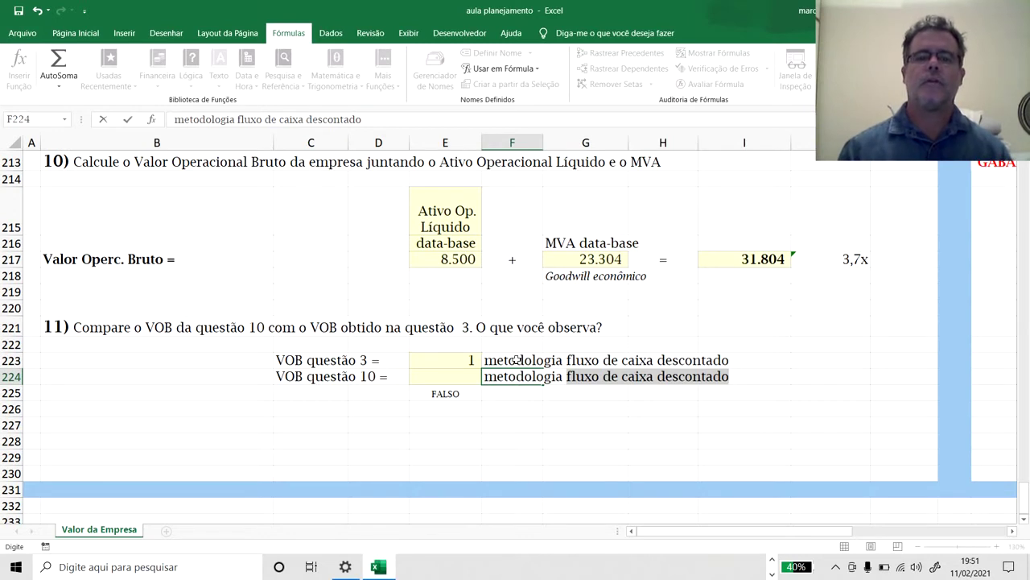
{"action": "type", "text": "EVA"}
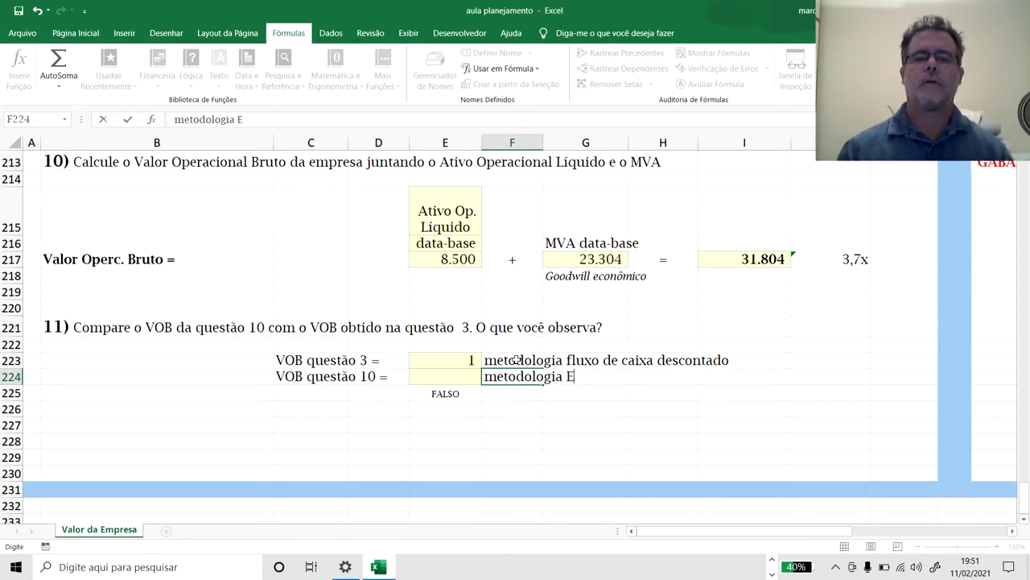
{"action": "key", "text": "Return"}
{"action": "key", "text": "Up"}
{"action": "key", "text": "Up"}
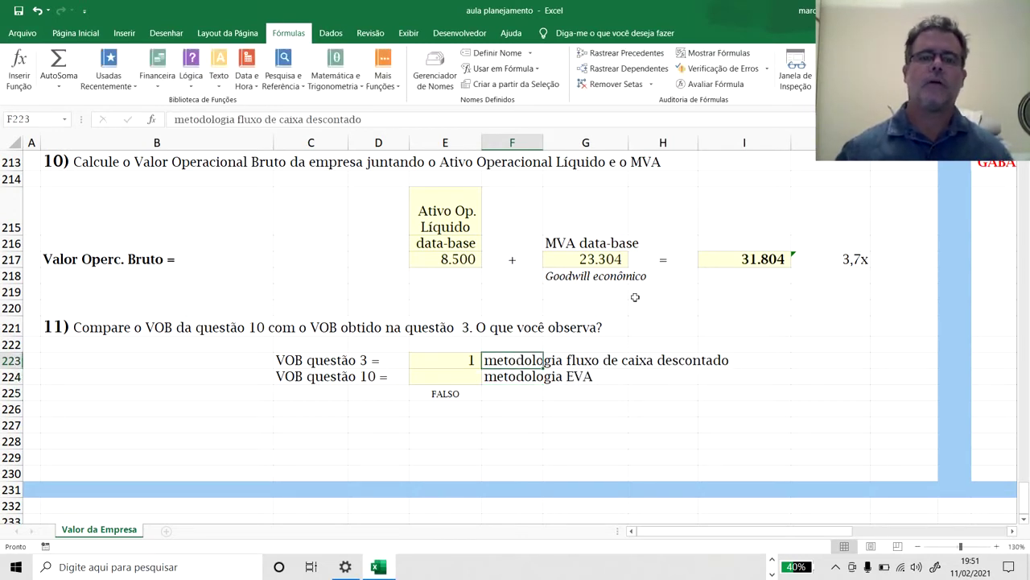
- Link the VOB questão 10 cell E224 to the Valor Operacional Bruto total in I217
{"action": "left_click", "coordinate": [449, 361]}
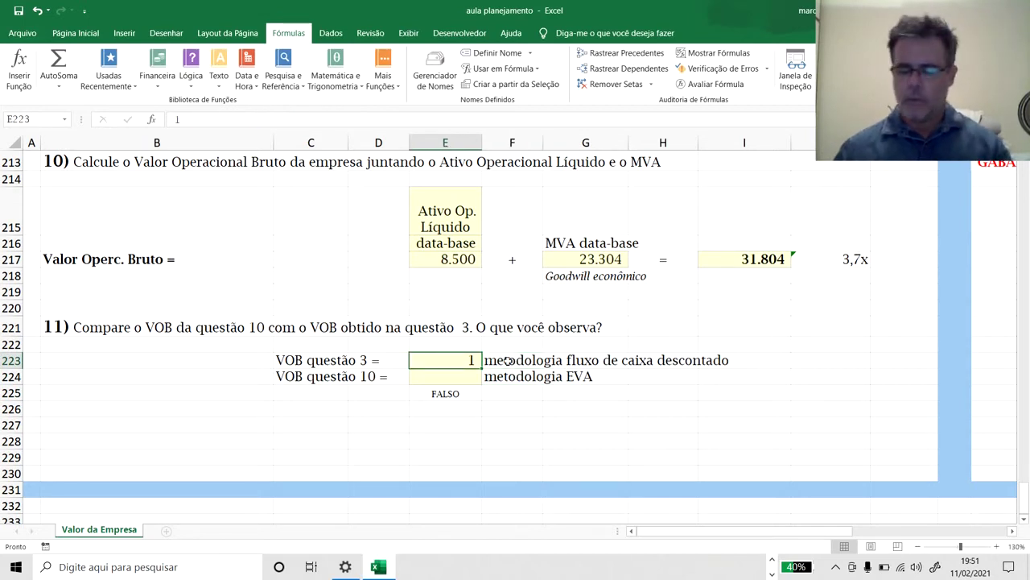
{"action": "left_click", "coordinate": [467, 377]}
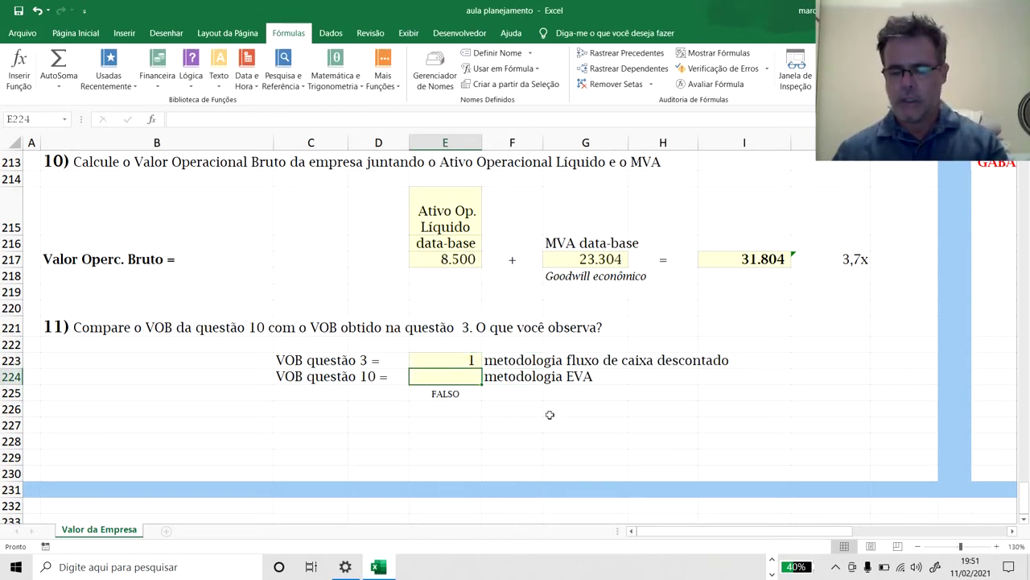
{"action": "type", "text": "="}
{"action": "left_click", "coordinate": [745, 262]}
{"action": "key", "text": "Return"}
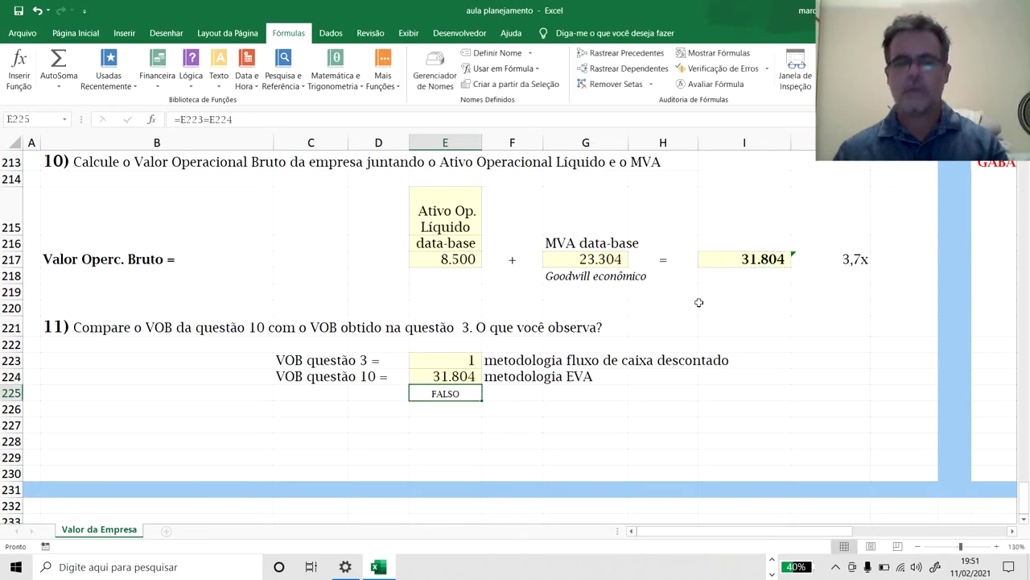
- Link the VOB questão 3 cell E223 to the Valor Operacional Bruto da Empresa total in I107
{"action": "left_click", "coordinate": [452, 359]}
{"action": "type", "text": "="}
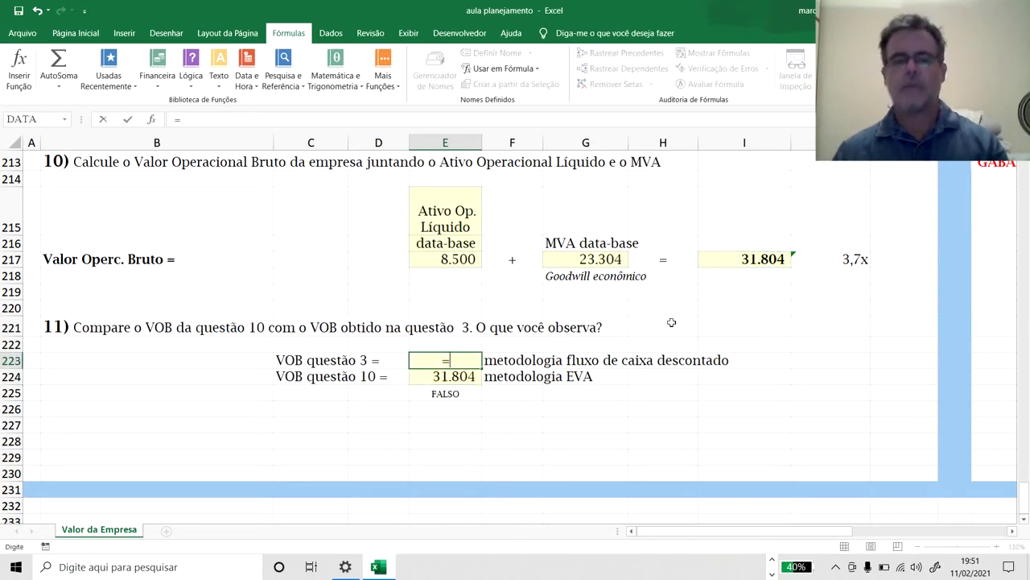
{"action": "scroll", "coordinate": [669, 315], "scroll_direction": "up", "scroll_amount": 20}
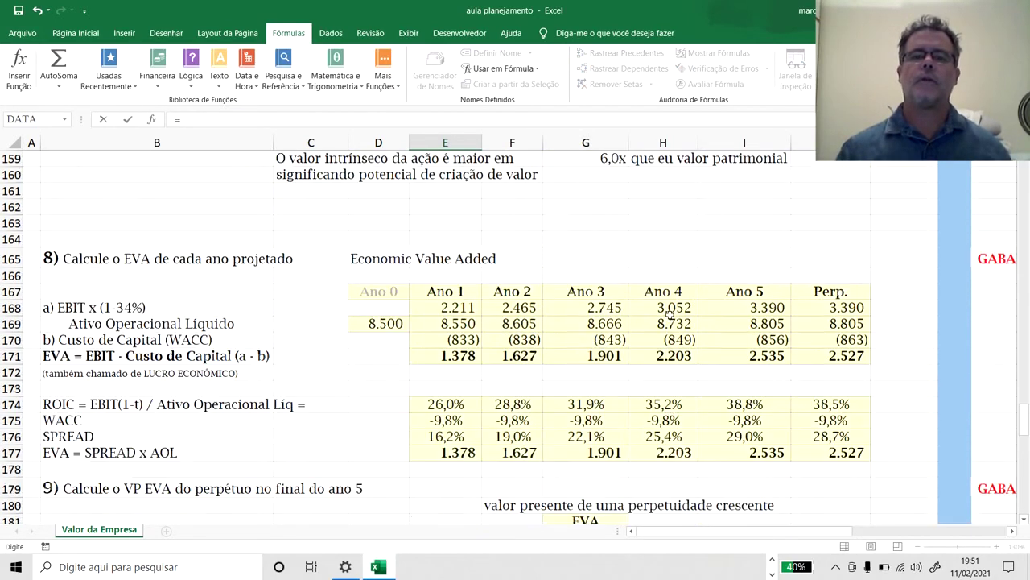
{"action": "scroll", "coordinate": [669, 315], "scroll_direction": "up", "scroll_amount": 17}
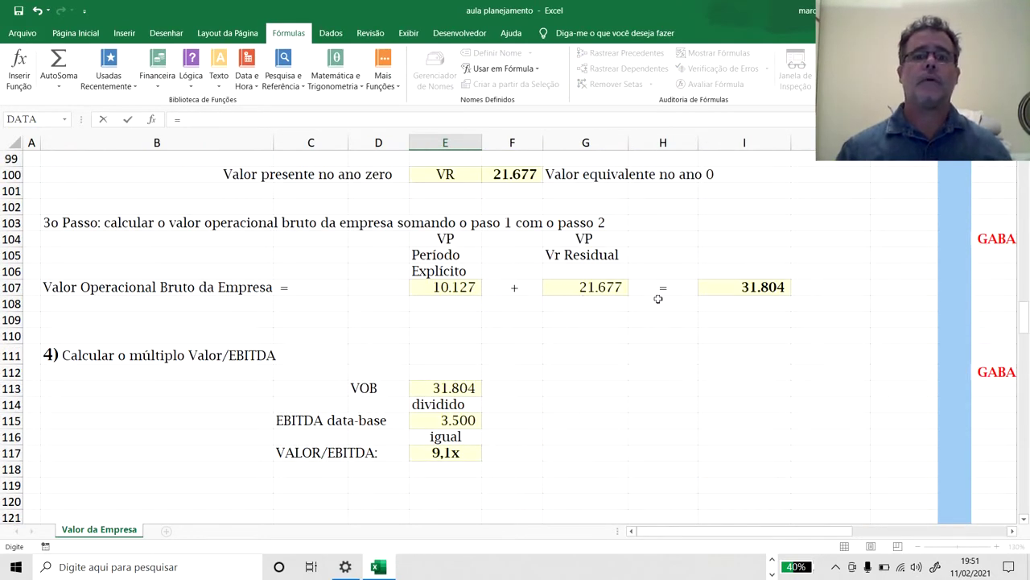
{"action": "left_click", "coordinate": [715, 287]}
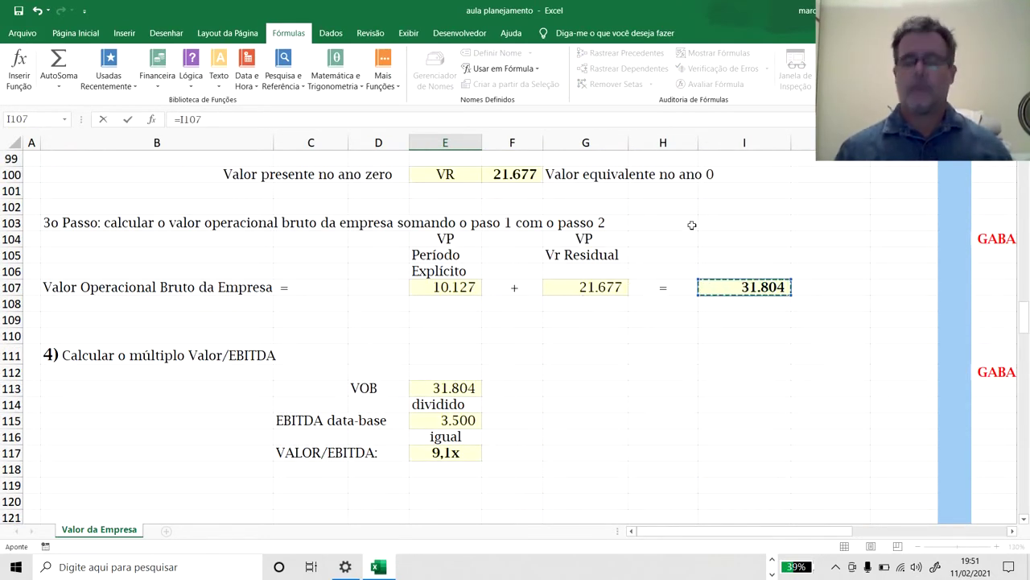
{"action": "key", "text": "Return"}
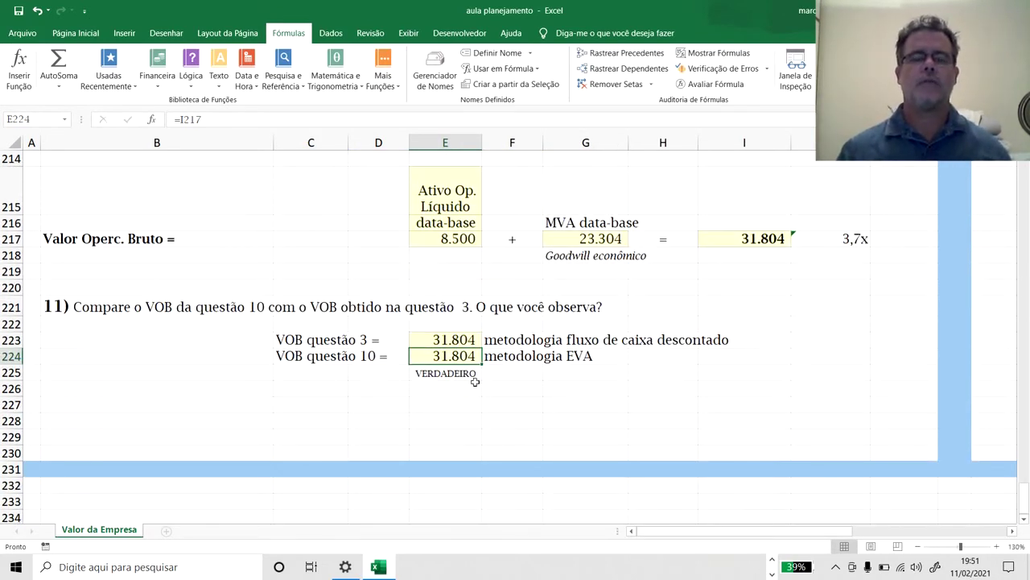
- Test a negative goodwill by replacing the MVA data-base value in G217 with -5000
{"action": "scroll", "coordinate": [553, 368], "scroll_direction": "up", "scroll_amount": 2}
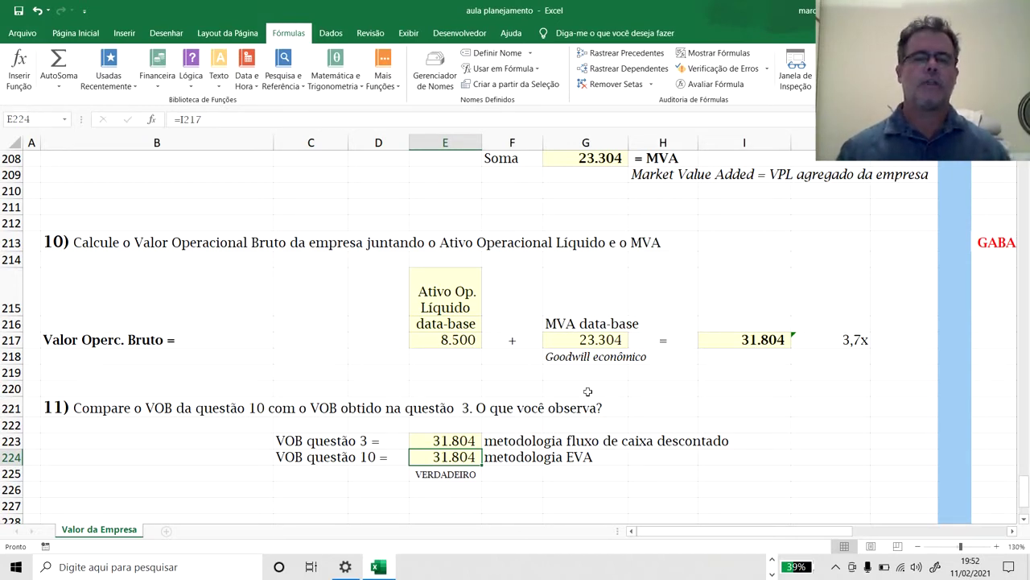
{"action": "left_click", "coordinate": [581, 339]}
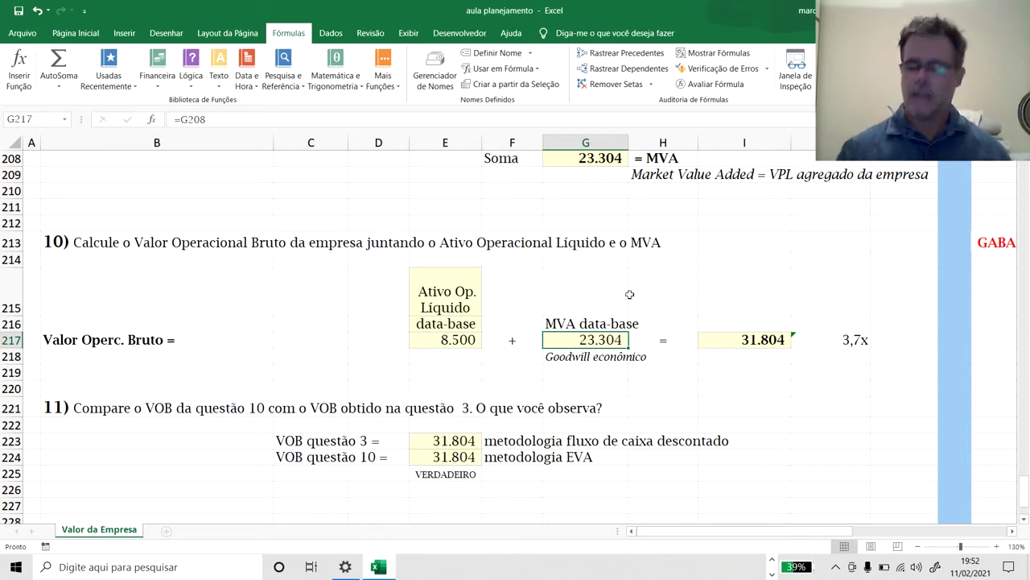
{"action": "type", "text": "-"}
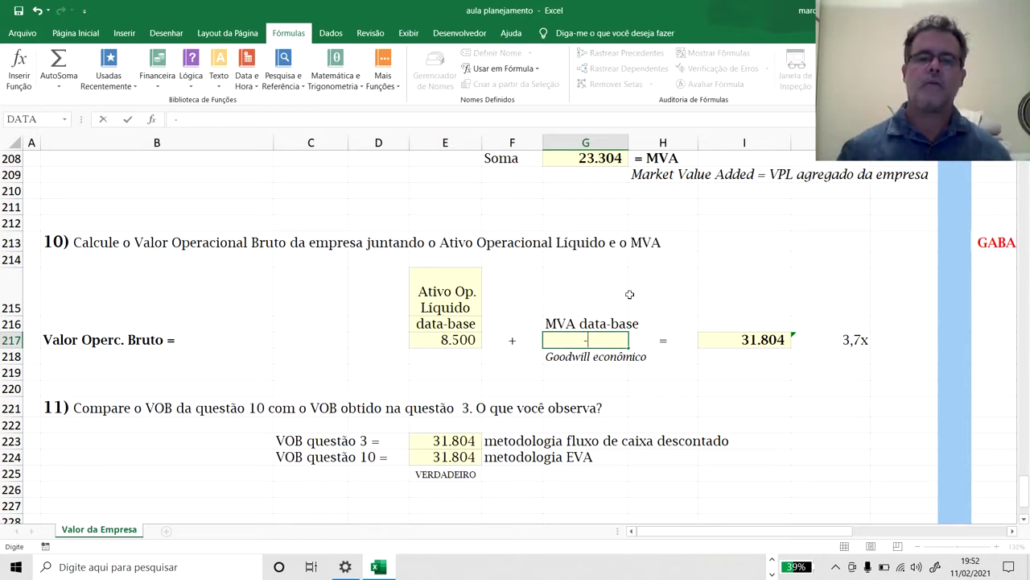
{"action": "type", "text": "5000"}
{"action": "key", "text": "Return"}
{"action": "key", "text": "Up"}
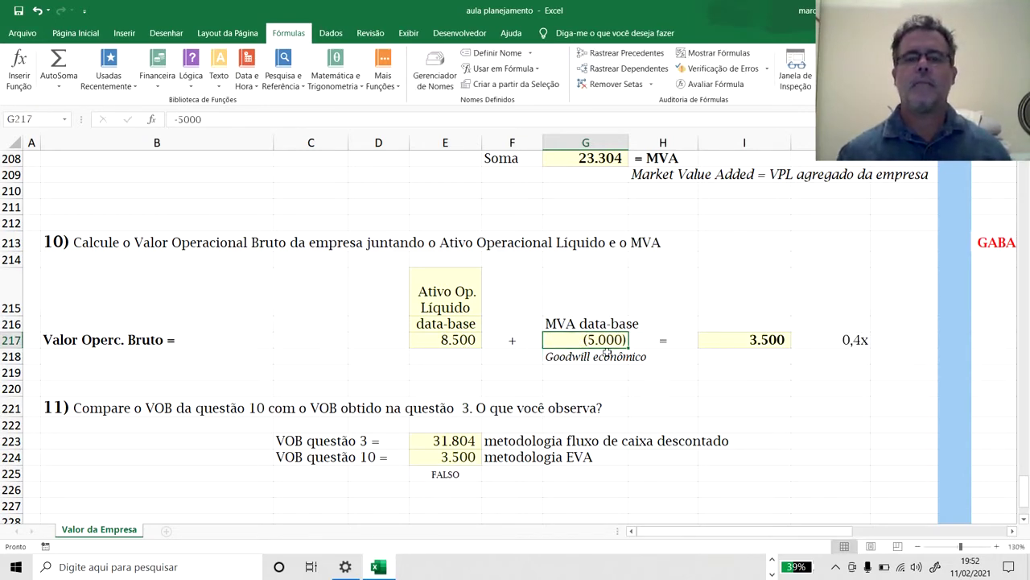
- Check the Ativo Operacional Líquido and Valor Operacional Bruto cells in row 217, and undo the MVA change
{"action": "left_click", "coordinate": [442, 343]}
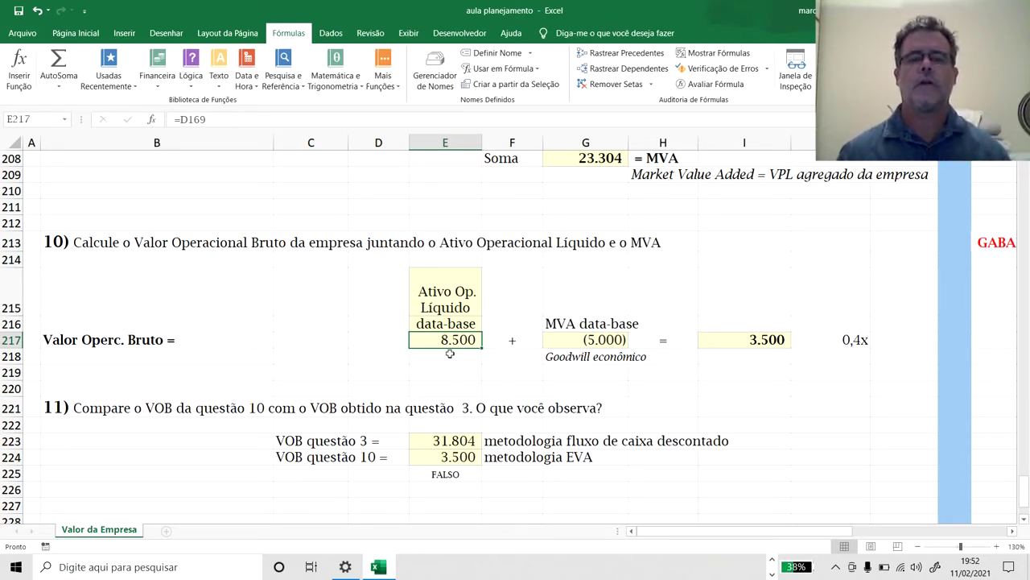
{"action": "left_click", "coordinate": [739, 339]}
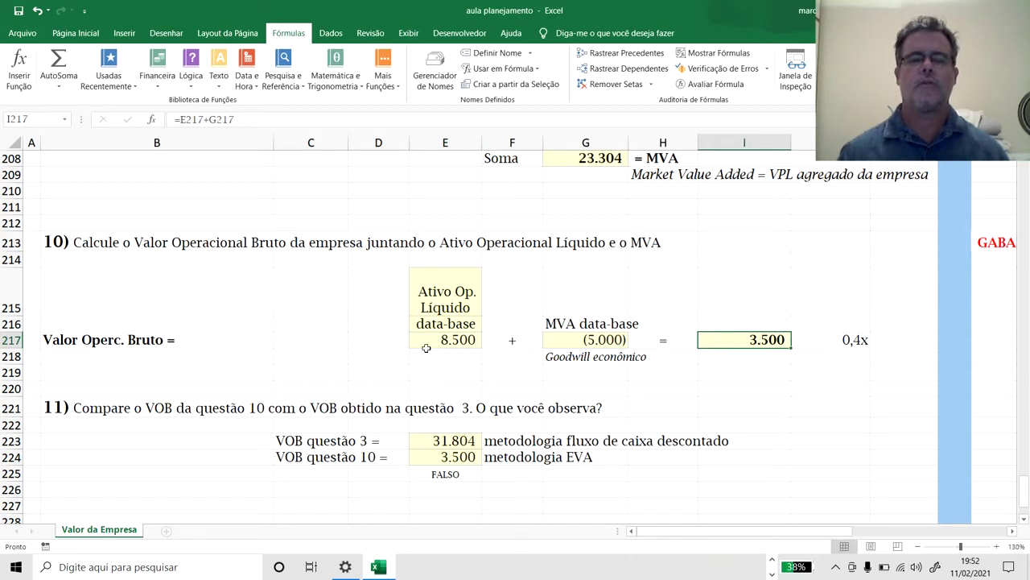
{"action": "key", "text": "ctrl+z"}
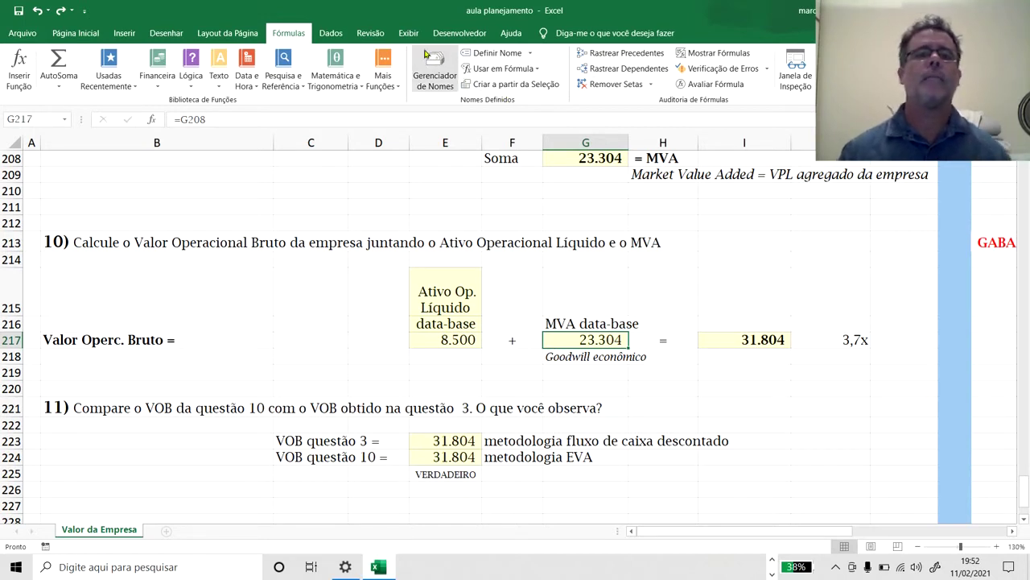
- Split the worksheet into upper and lower panes only, keeping the Valor Operacional Bruto calculation from row 214 in the lower pane
{"action": "left_click", "coordinate": [371, 33]}
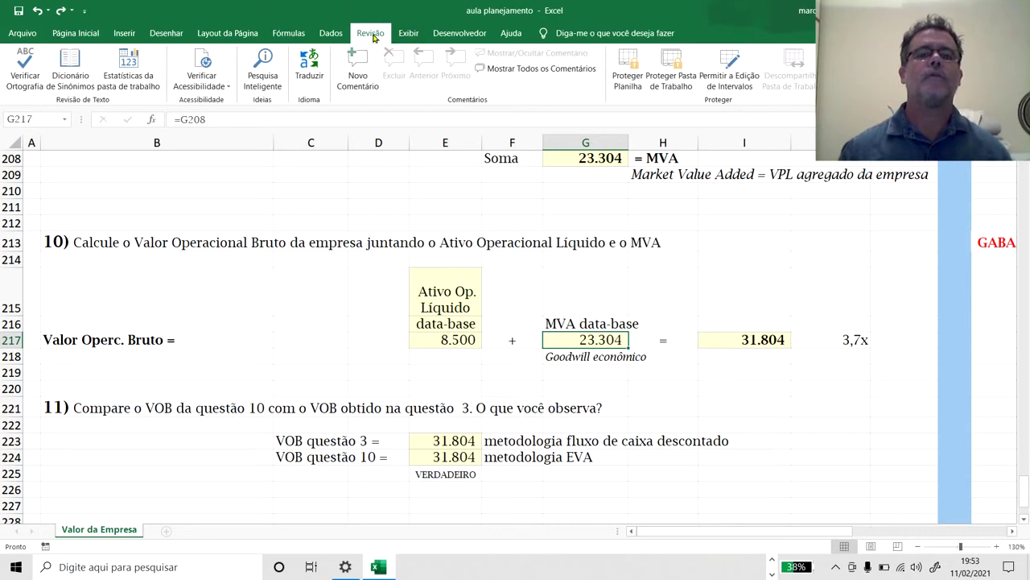
{"action": "left_click", "coordinate": [409, 33]}
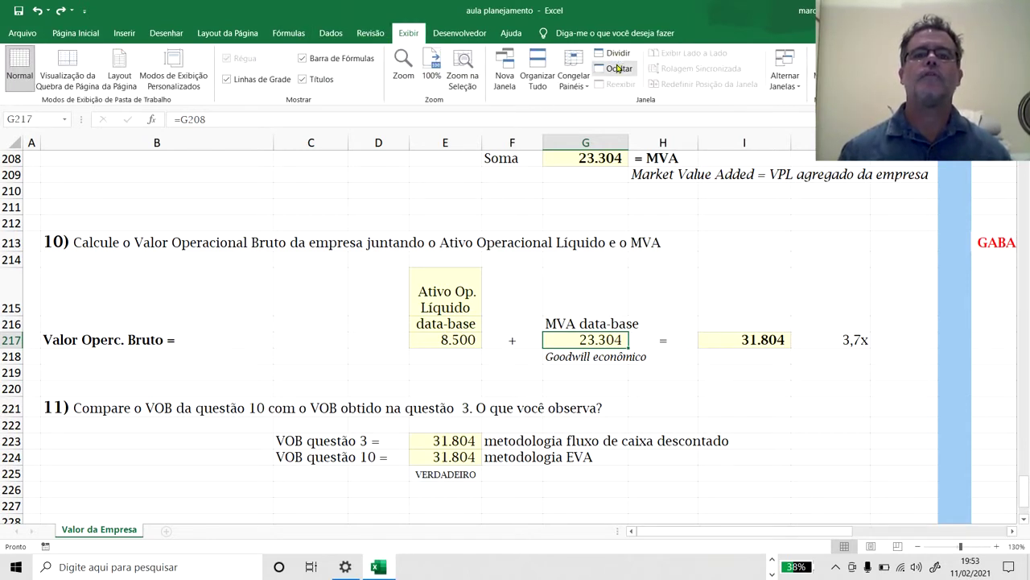
{"action": "left_click", "coordinate": [614, 55]}
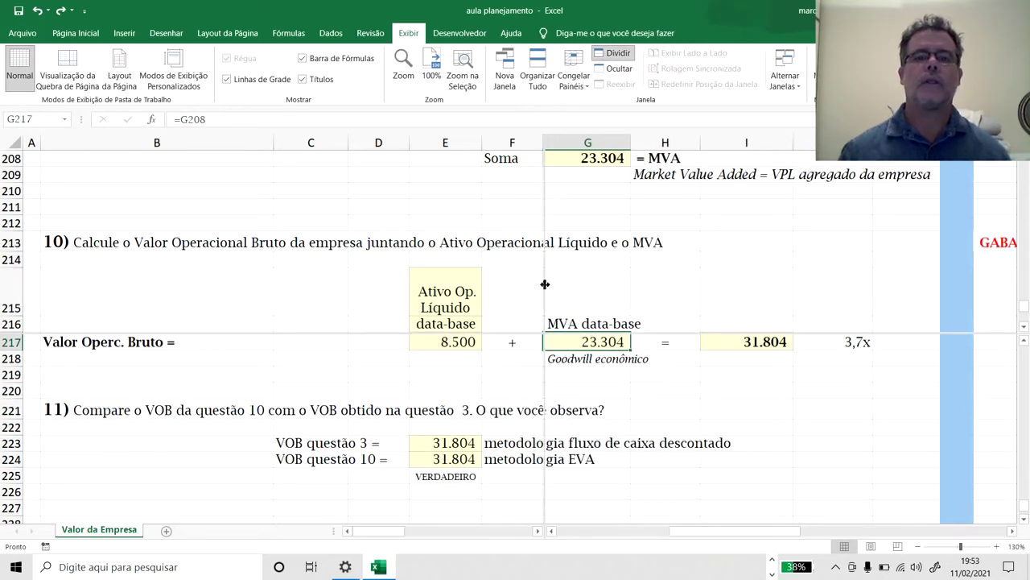
{"action": "left_click", "coordinate": [301, 260]}
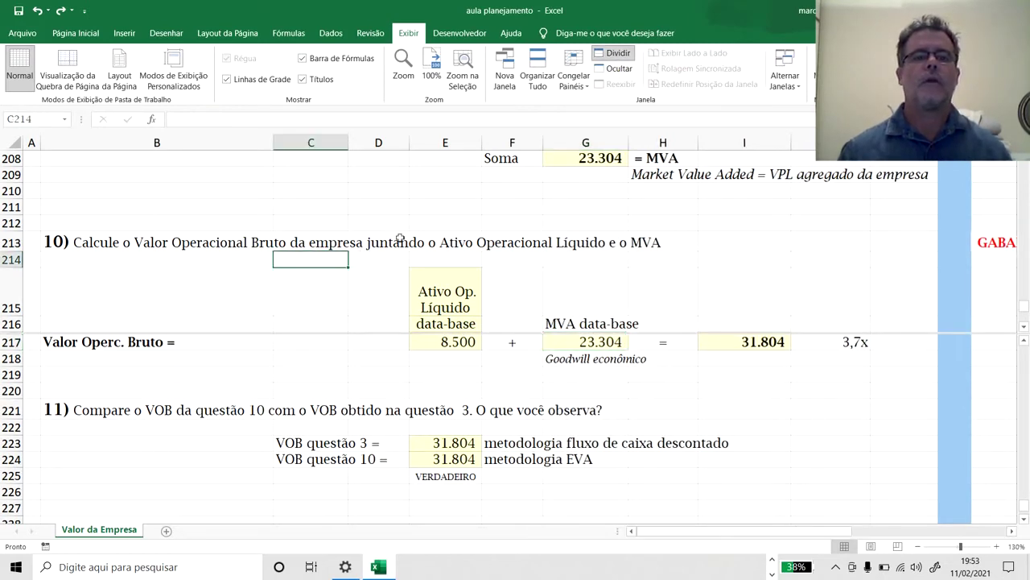
{"action": "scroll", "coordinate": [398, 232], "scroll_direction": "up", "scroll_amount": 4}
{"action": "scroll", "coordinate": [398, 231], "scroll_direction": "up", "scroll_amount": 9}
{"action": "left_click", "coordinate": [473, 426]}
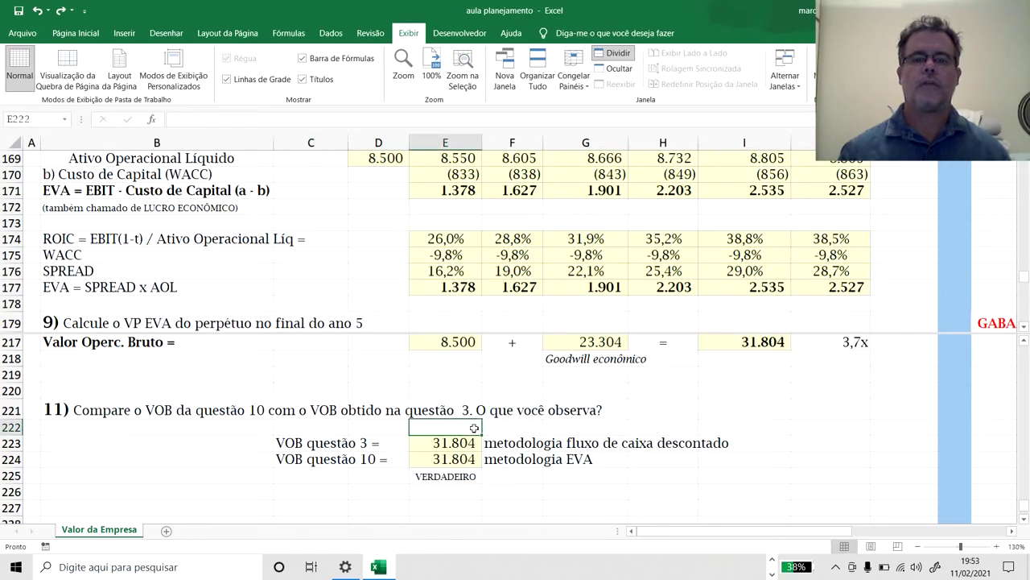
{"action": "scroll", "coordinate": [475, 425], "scroll_direction": "up", "scroll_amount": 1}
{"action": "left_click", "coordinate": [353, 277]}
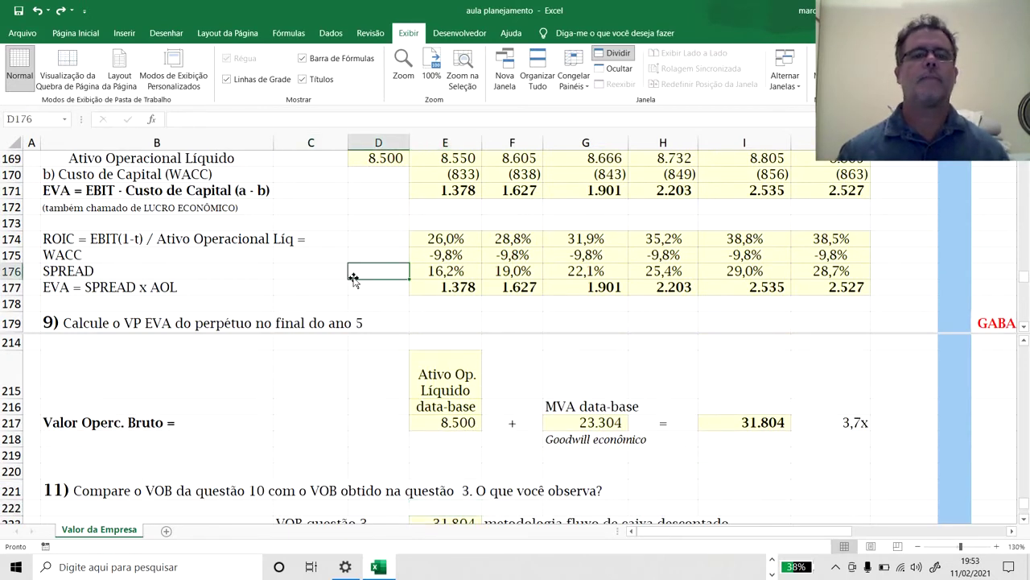
- Set the five-year receita líquida growth premise in I40 to 25%
{"action": "scroll", "coordinate": [353, 278], "scroll_direction": "up", "scroll_amount": 4}
{"action": "scroll", "coordinate": [354, 278], "scroll_direction": "up", "scroll_amount": 20}
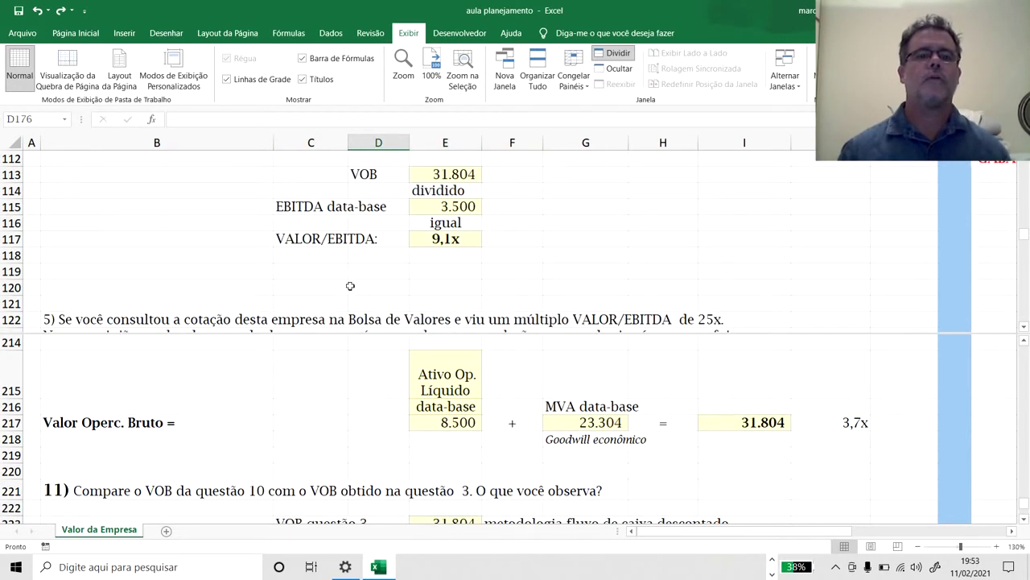
{"action": "scroll", "coordinate": [350, 285], "scroll_direction": "up", "scroll_amount": 12}
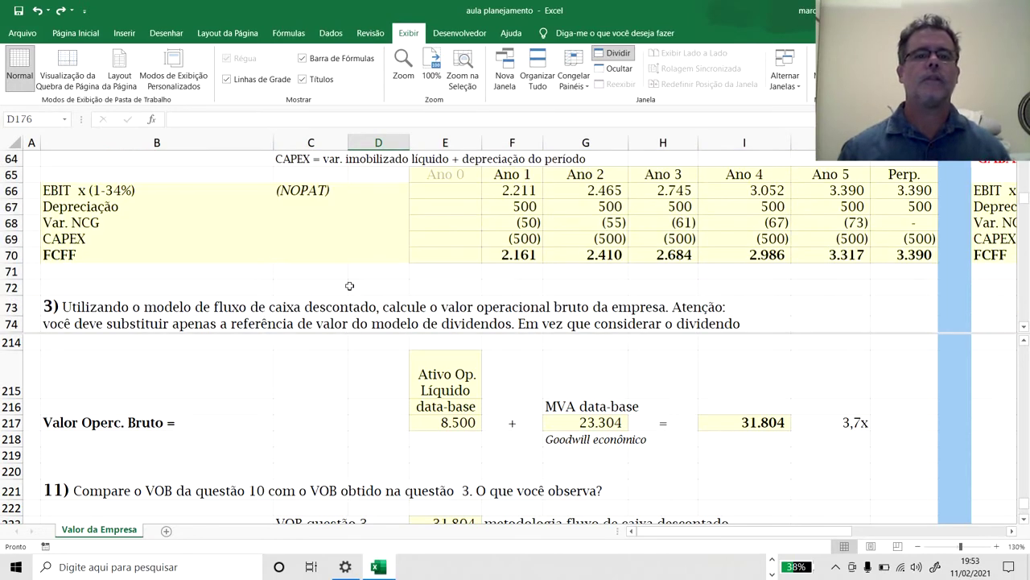
{"action": "scroll", "coordinate": [349, 286], "scroll_direction": "up", "scroll_amount": 8}
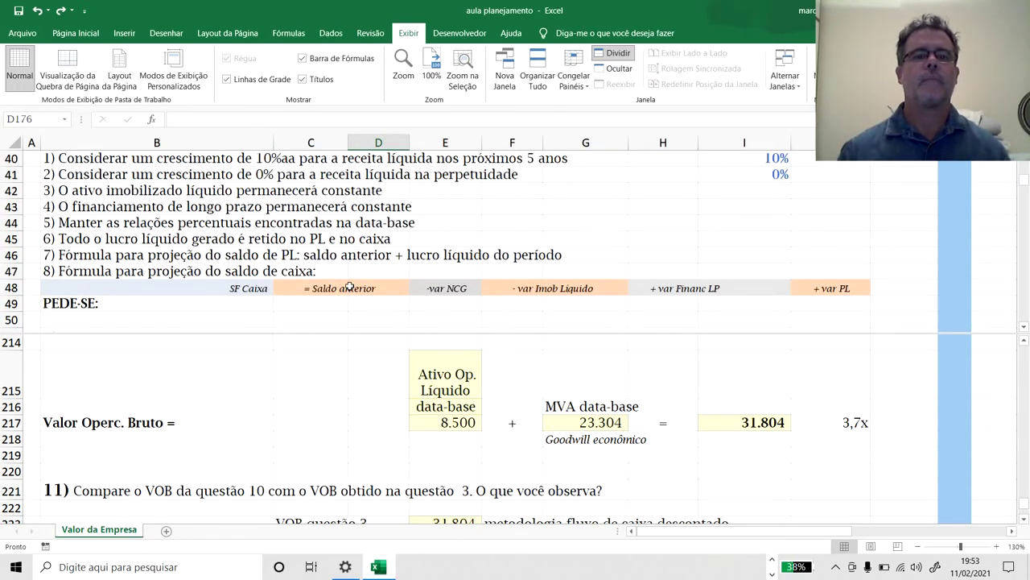
{"action": "scroll", "coordinate": [349, 286], "scroll_direction": "up", "scroll_amount": 3}
{"action": "scroll", "coordinate": [715, 297], "scroll_direction": "down", "scroll_amount": 3}
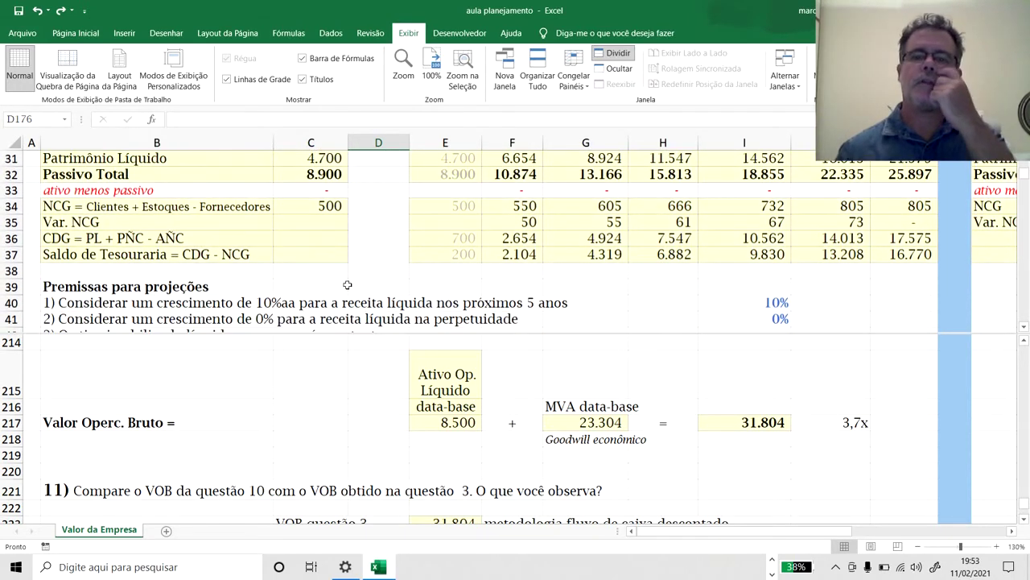
{"action": "left_click", "coordinate": [767, 252]}
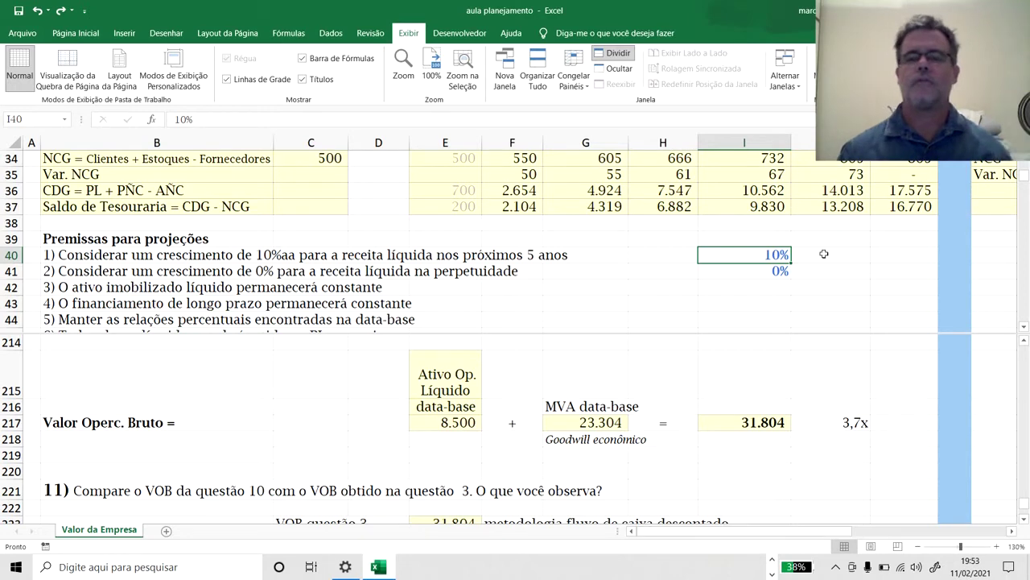
{"action": "type", "text": "25"}
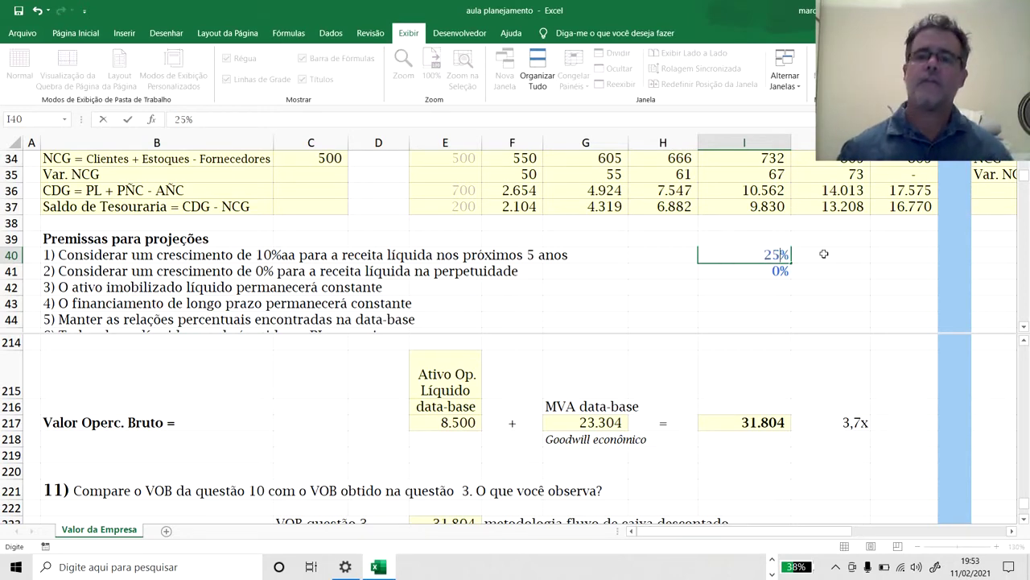
{"action": "key", "text": "Return"}
- Return the five-year growth premise in I40 to 10%
{"action": "left_click", "coordinate": [786, 255]}
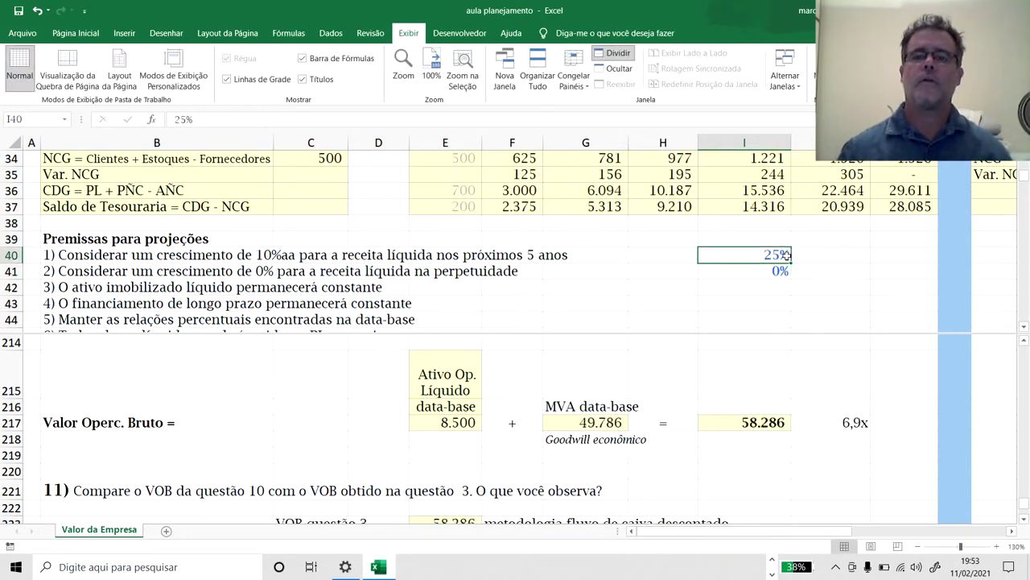
{"action": "type", "text": "10"}
{"action": "key", "text": "Return"}
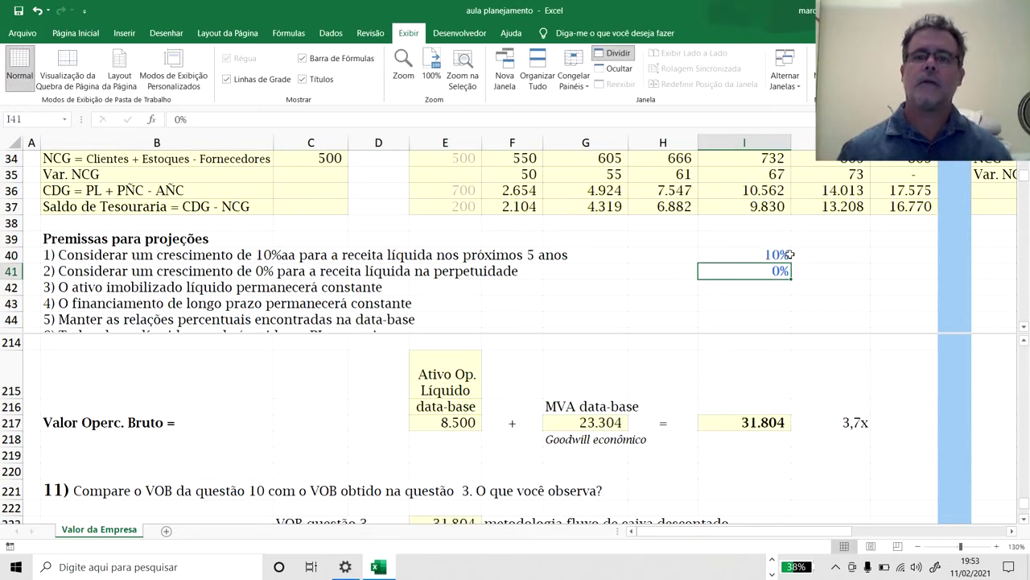
- Apply 25% growth again in I40 to compare its effect on the MVA and Valor Operacional Bruto
{"action": "left_click", "coordinate": [788, 254]}
{"action": "key", "text": "ctrl"}
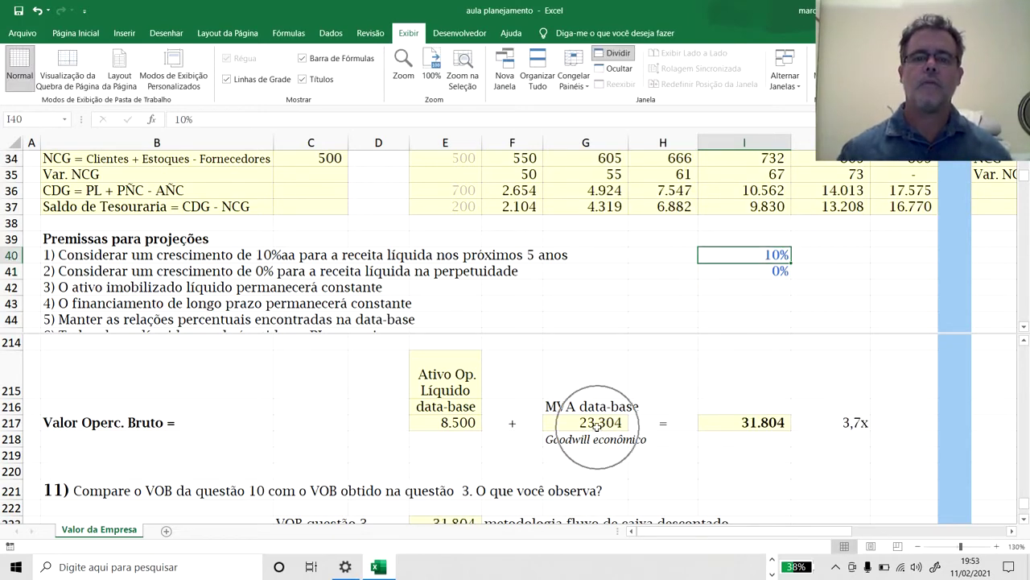
{"action": "type", "text": "25"}
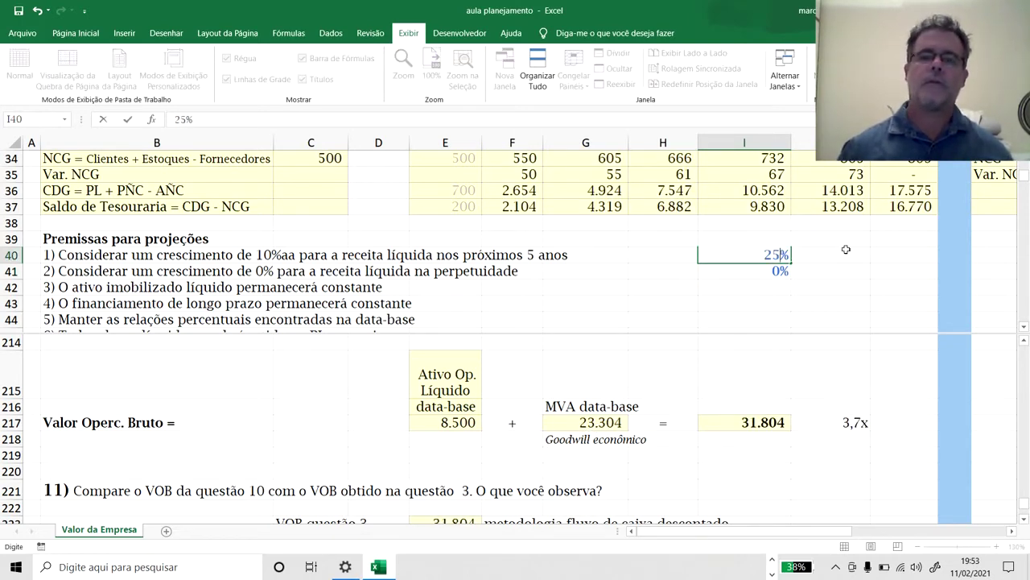
{"action": "key", "text": "Return"}
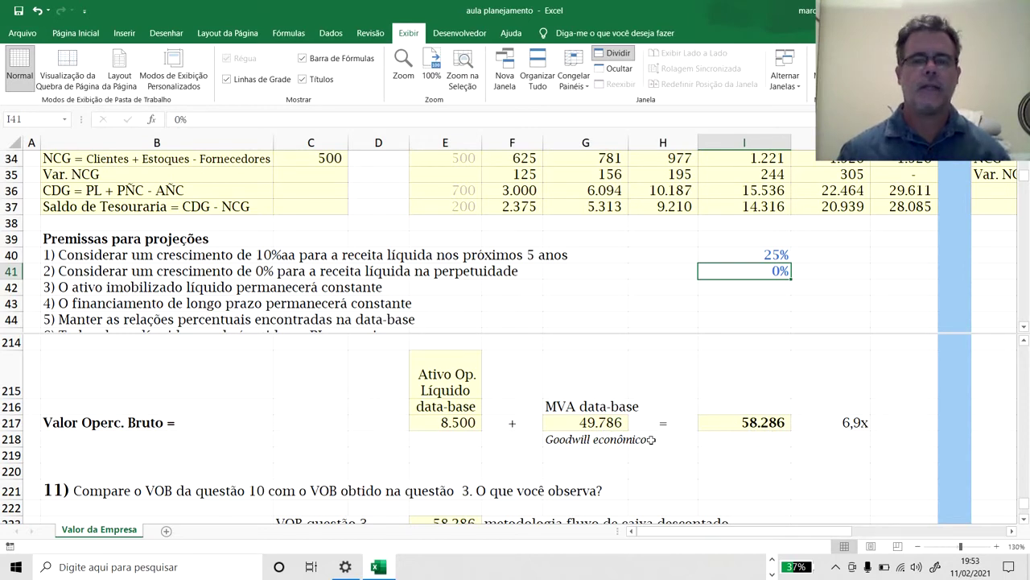
- Add 8000 to the Ativo Imobilizado Líquido formula in E27, making it =C27+8000
{"action": "left_click", "coordinate": [411, 228]}
{"action": "scroll", "coordinate": [493, 256], "scroll_direction": "up", "scroll_amount": 1}
{"action": "scroll", "coordinate": [494, 256], "scroll_direction": "up", "scroll_amount": 2}
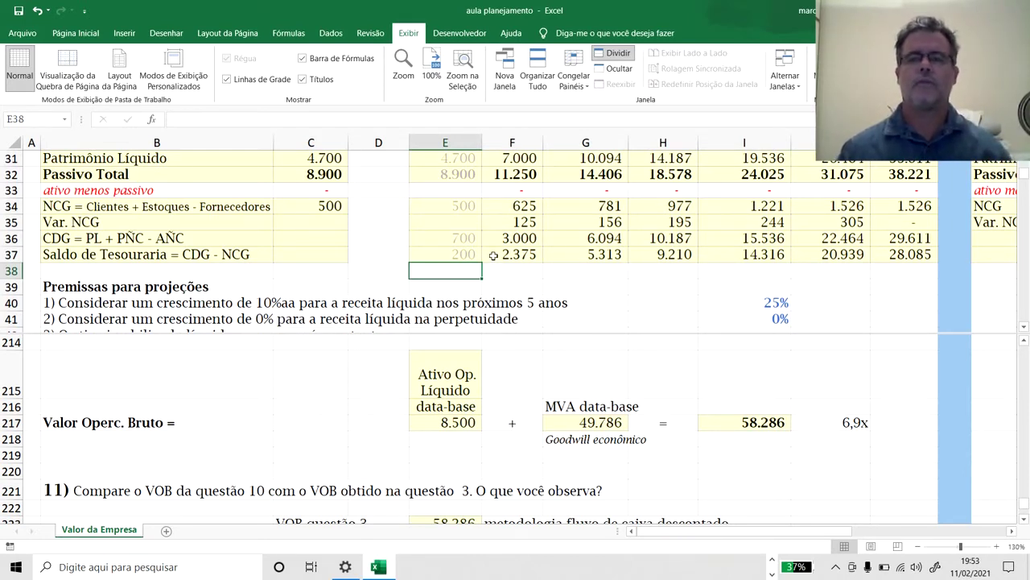
{"action": "scroll", "coordinate": [466, 253], "scroll_direction": "up", "scroll_amount": 2}
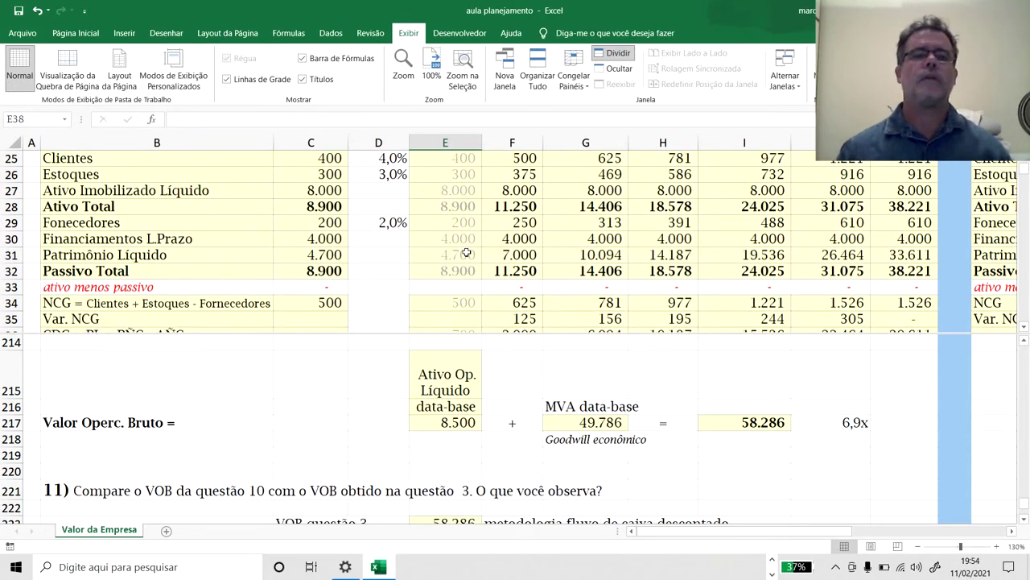
{"action": "left_click", "coordinate": [446, 193]}
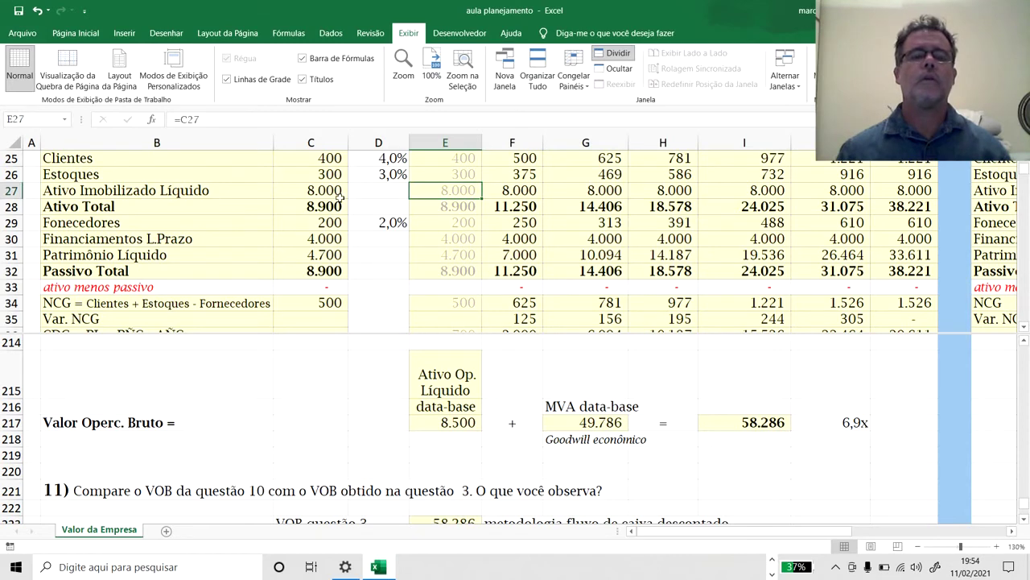
{"action": "key", "text": "F2"}
{"action": "type", "text": "+"}
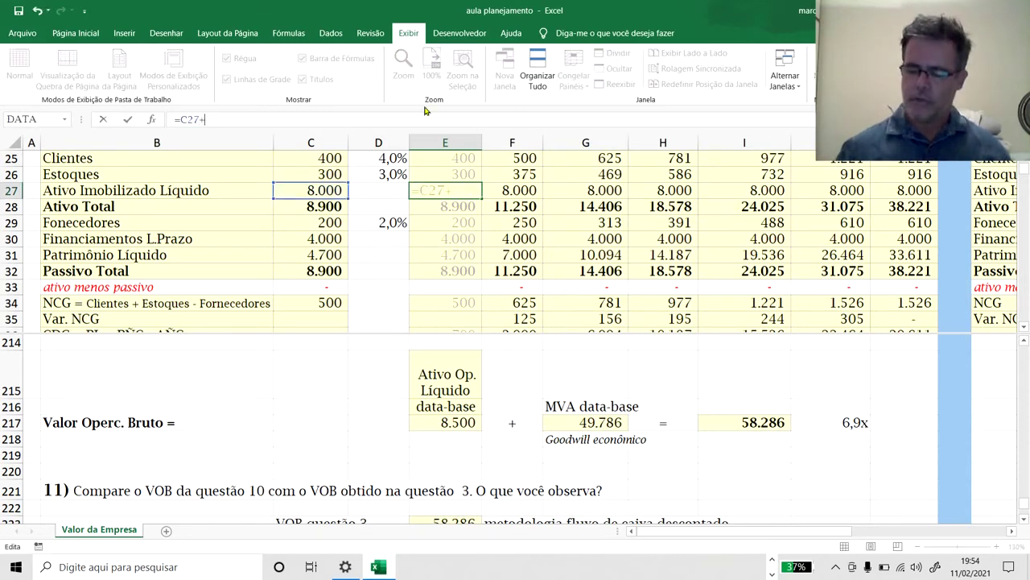
{"action": "type", "text": "8000"}
{"action": "key", "text": "Return"}
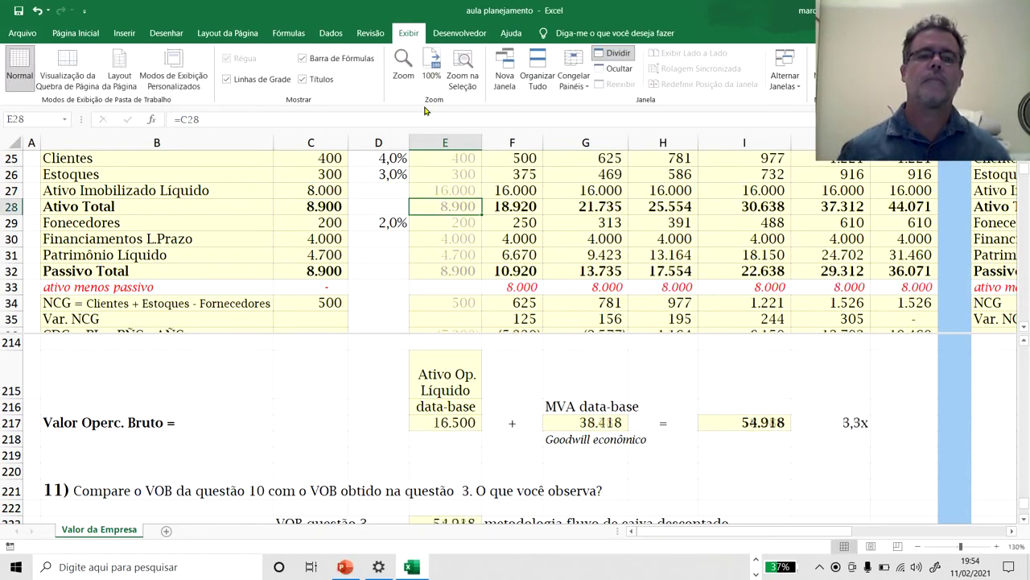
{"action": "scroll", "coordinate": [475, 256], "scroll_direction": "down", "scroll_amount": 1}
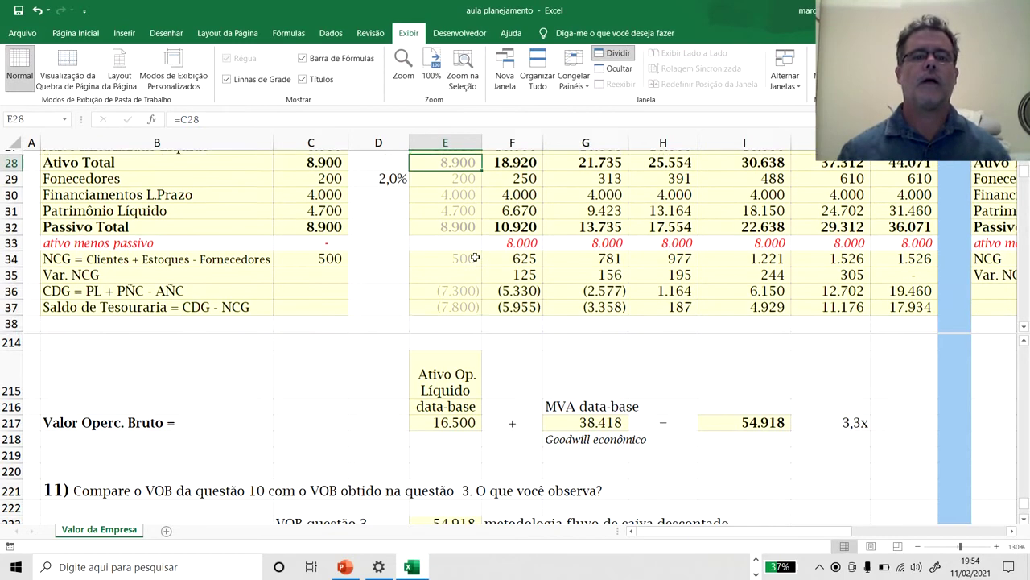
- Copy the ativo menos passivo check formula from F33 into the Ano 0 cell E33
{"action": "scroll", "coordinate": [476, 244], "scroll_direction": "up", "scroll_amount": 1}
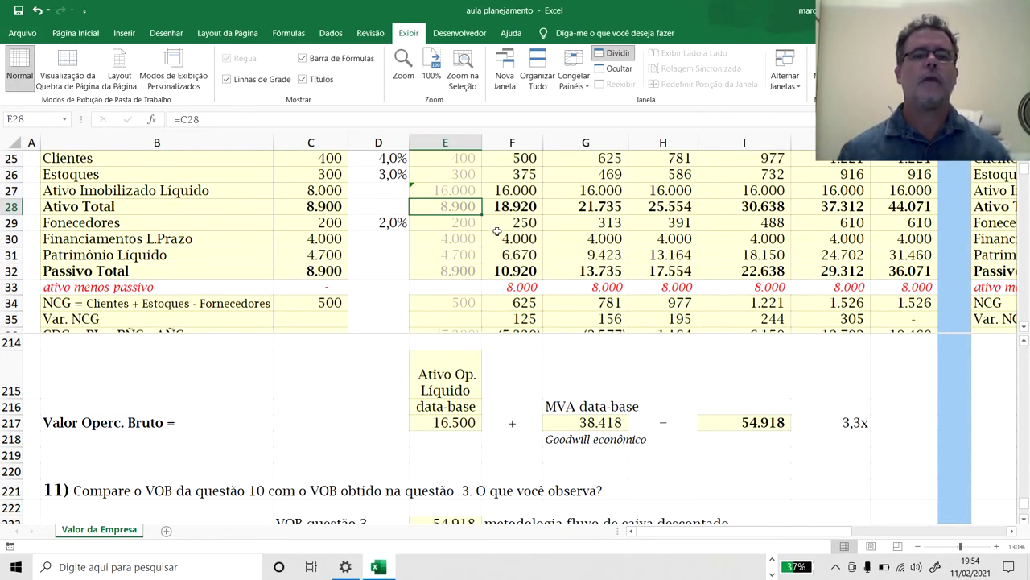
{"action": "left_click", "coordinate": [457, 190]}
{"action": "scroll", "coordinate": [485, 198], "scroll_direction": "up", "scroll_amount": 1}
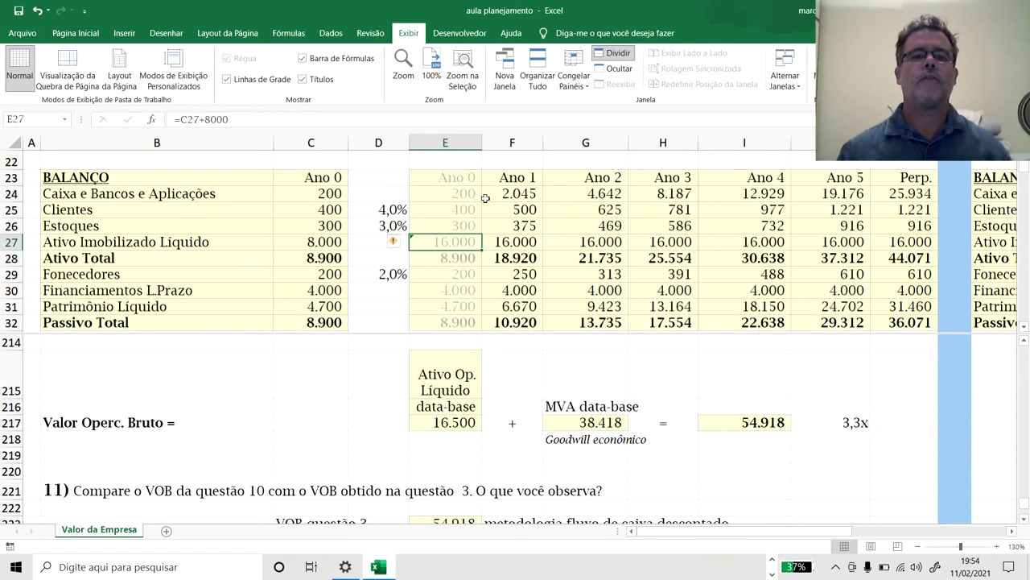
{"action": "scroll", "coordinate": [485, 198], "scroll_direction": "down", "scroll_amount": 1}
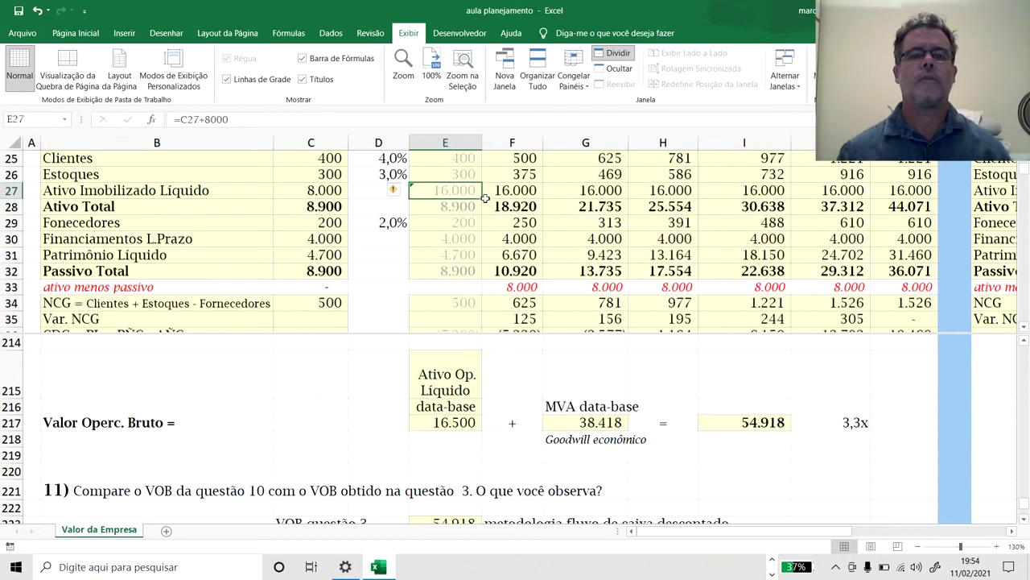
{"action": "left_click", "coordinate": [510, 288]}
{"action": "key", "text": "ctrl+c"}
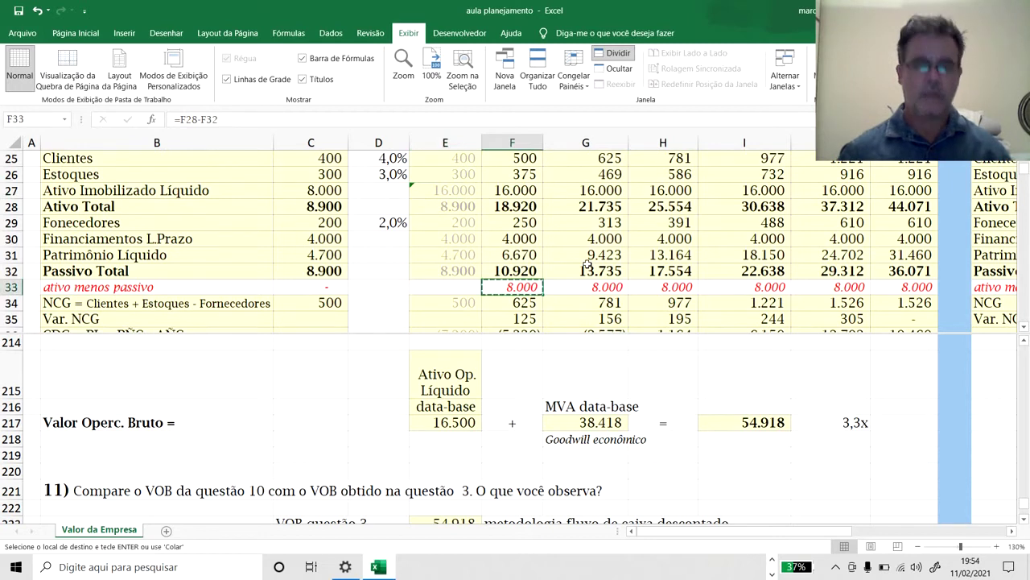
{"action": "key", "text": "Left"}
{"action": "key", "text": "Return"}
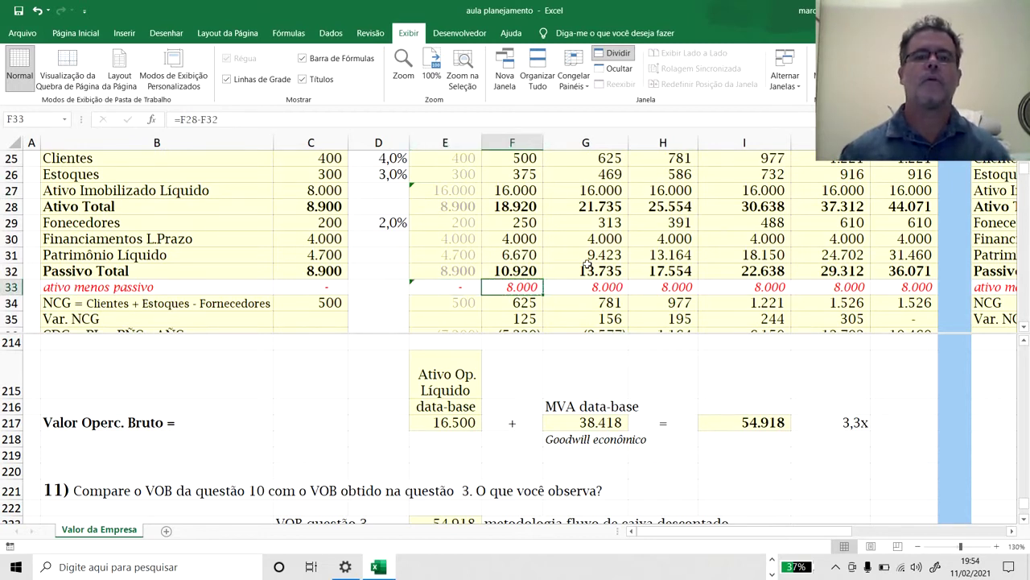
- Add 4000 to the Ano 0 Financiamentos L.Prazo formula in E30, making it =C30+4000
{"action": "key", "text": "Up"}
{"action": "key", "text": "Up"}
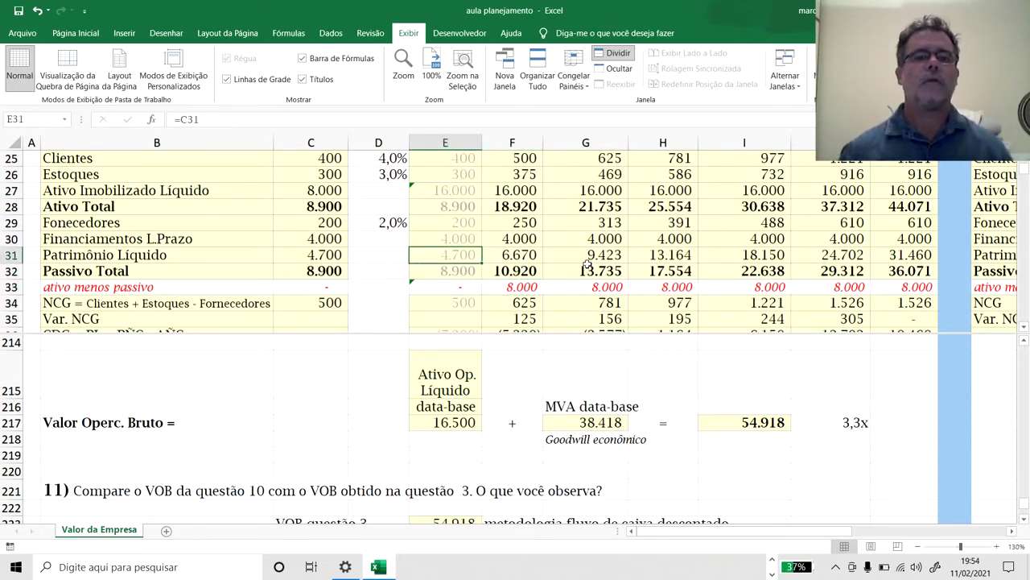
{"action": "left_click", "coordinate": [453, 189]}
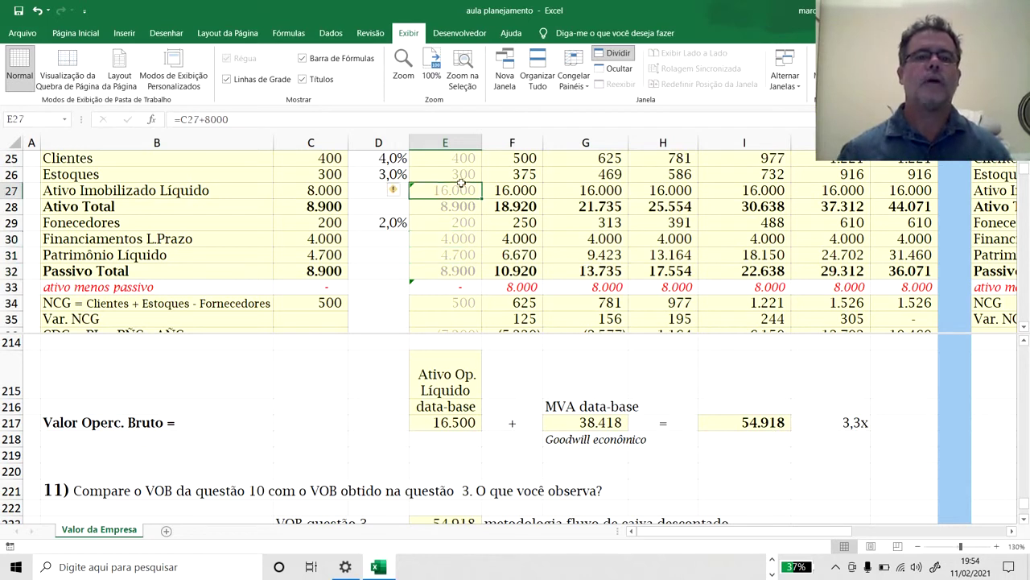
{"action": "left_click", "coordinate": [454, 256]}
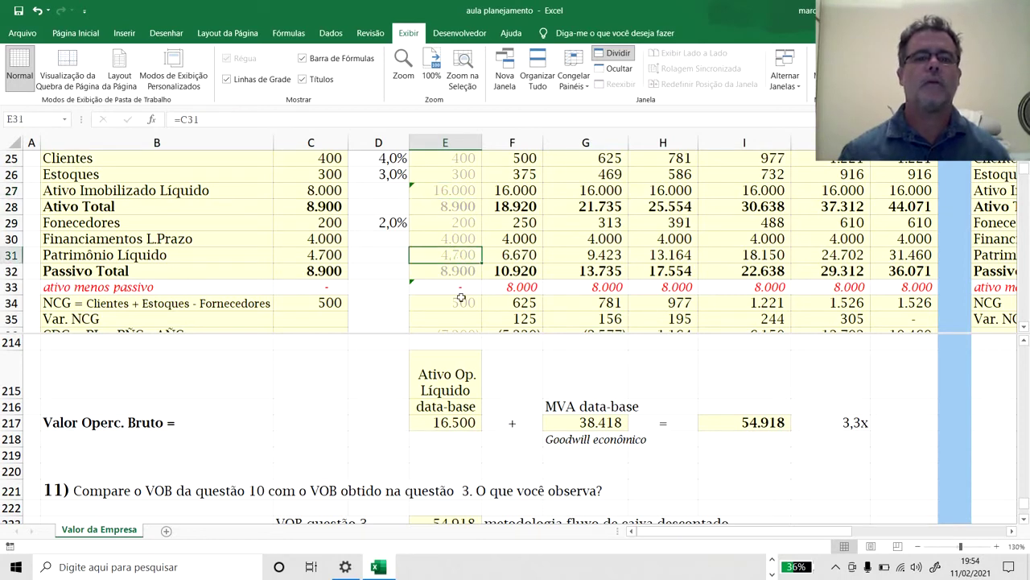
{"action": "left_click", "coordinate": [447, 239]}
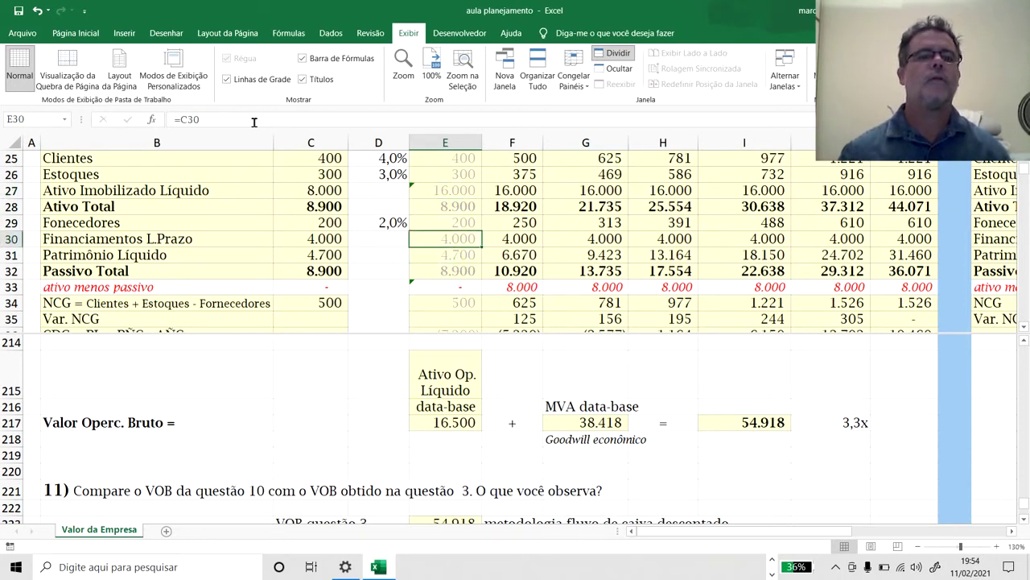
{"action": "left_click", "coordinate": [254, 122]}
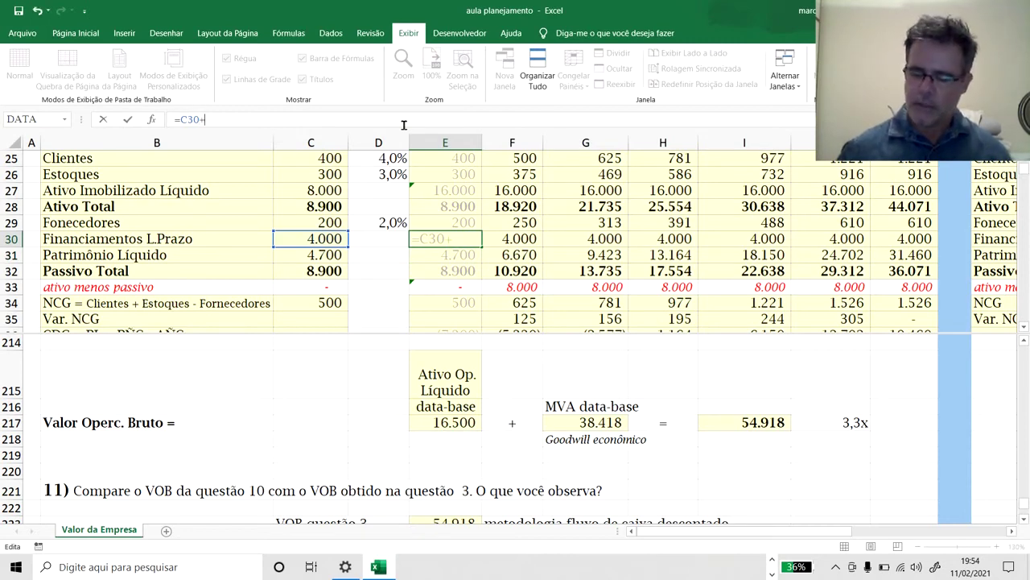
{"action": "type", "text": "+4000"}
{"action": "key", "text": "Return"}
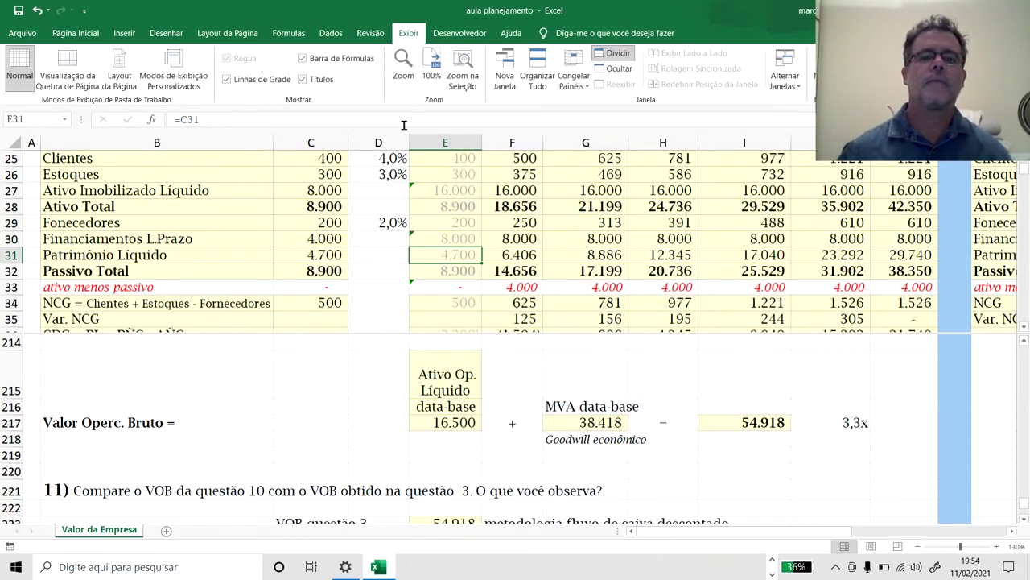
- Add 4000 to the Ano 0 Patrimônio Líquido formula in E31, making it =C31+4000
{"action": "left_click", "coordinate": [257, 121]}
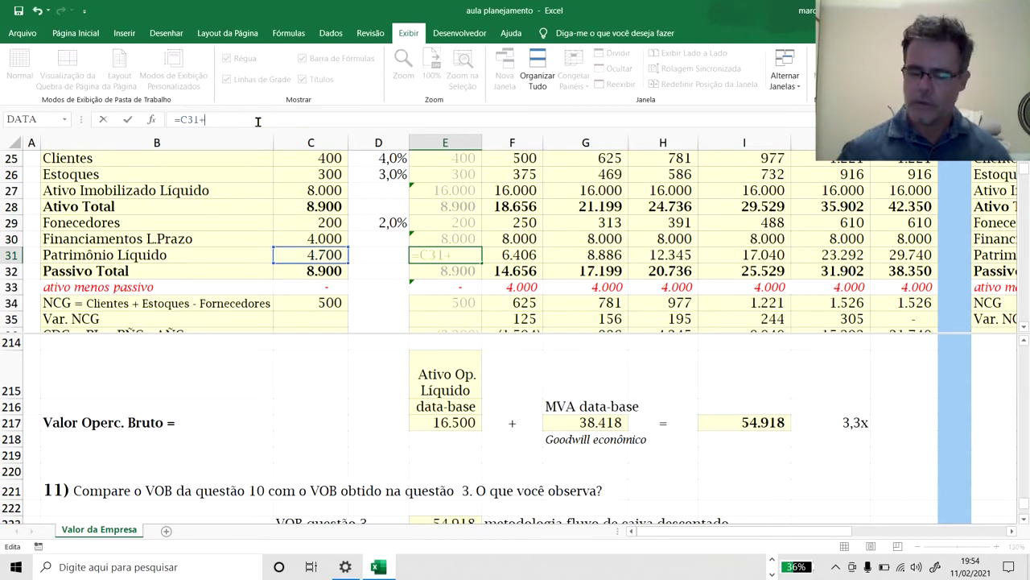
{"action": "type", "text": "+400"}
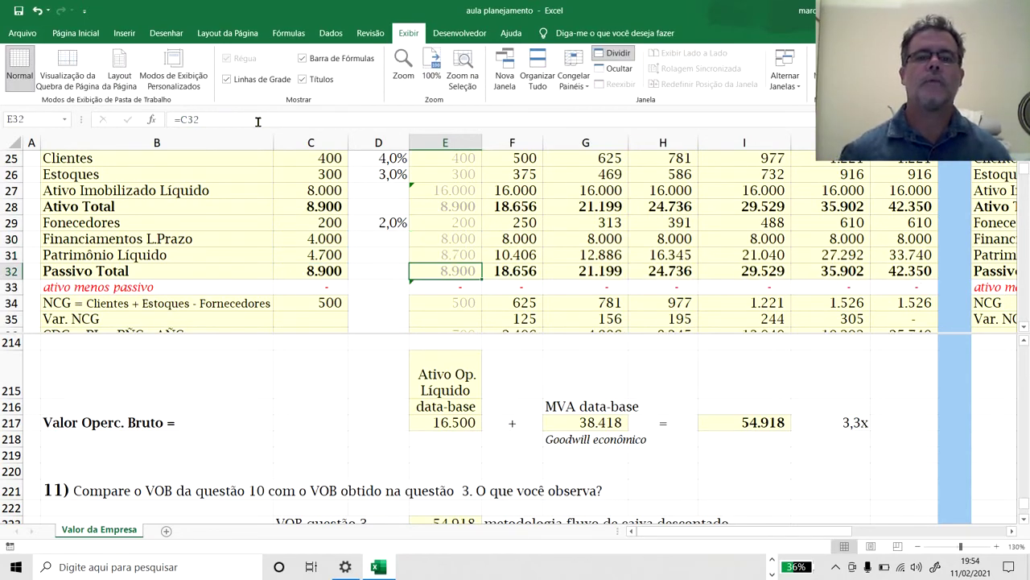
{"action": "key", "text": "Up"}
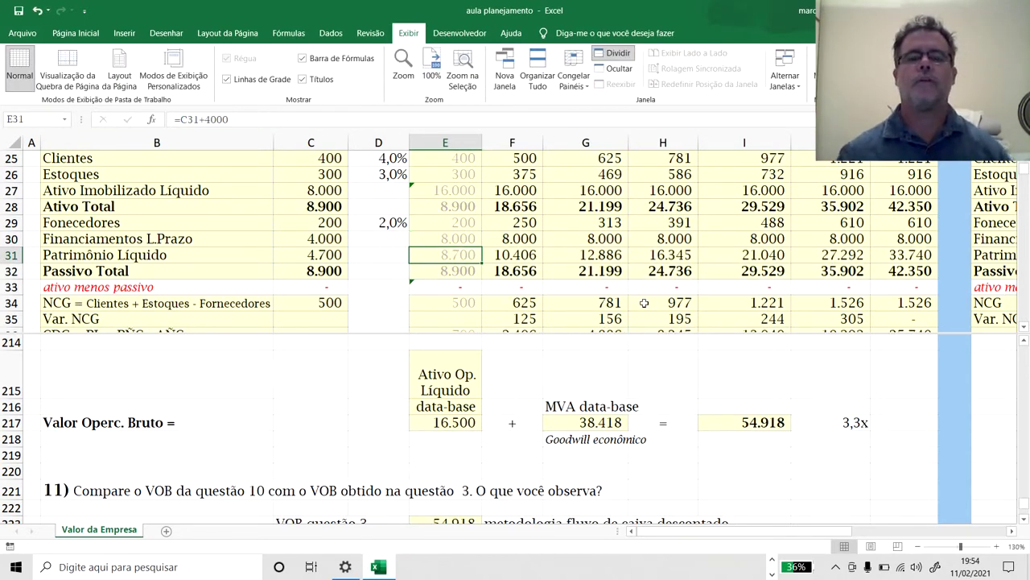
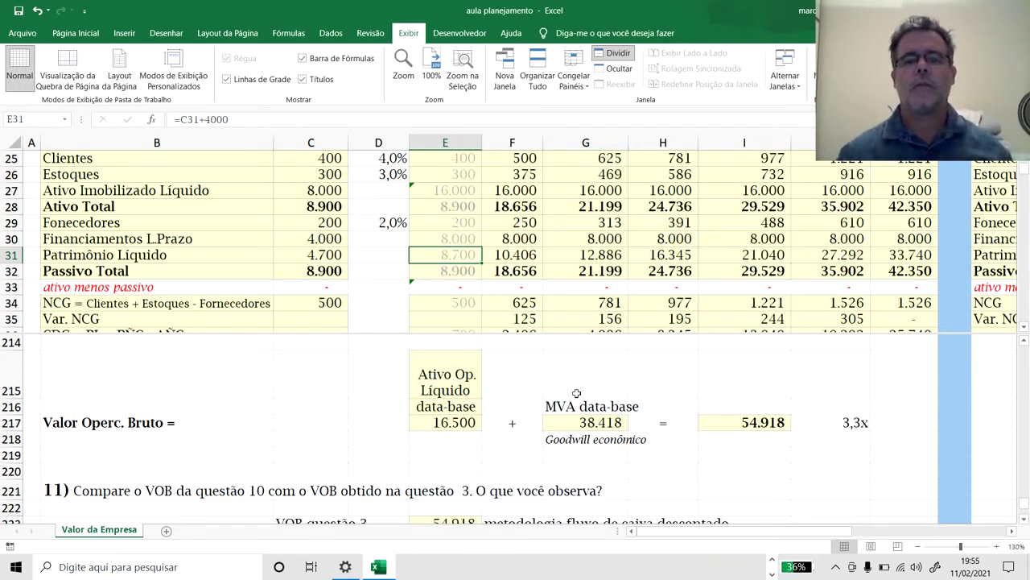
- Set the five-year receita líquida growth premise in I40 to 10% to test the Valor Operacional Bruto with the larger asset base
{"action": "left_click", "coordinate": [744, 427]}
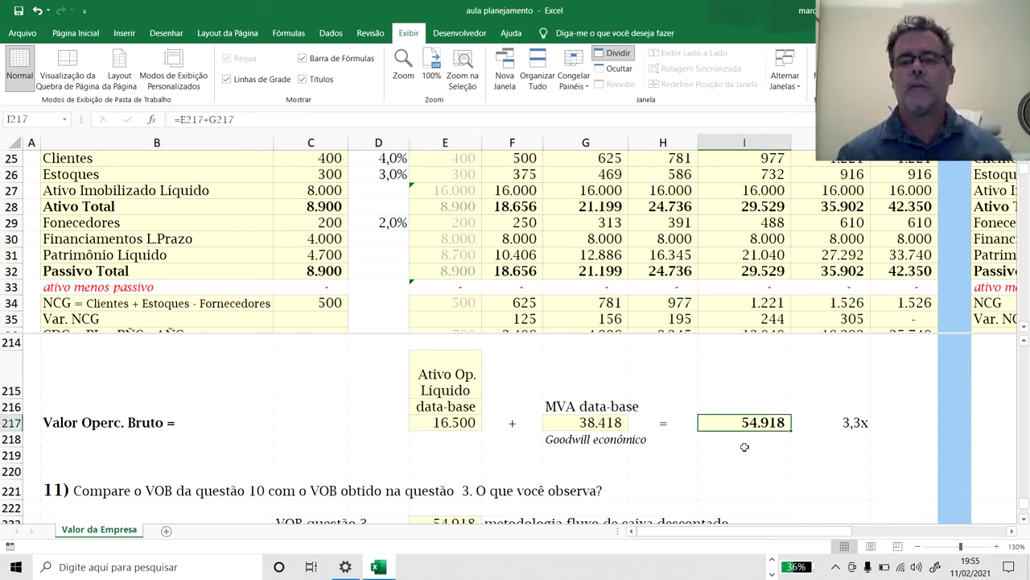
{"action": "left_click", "coordinate": [700, 258]}
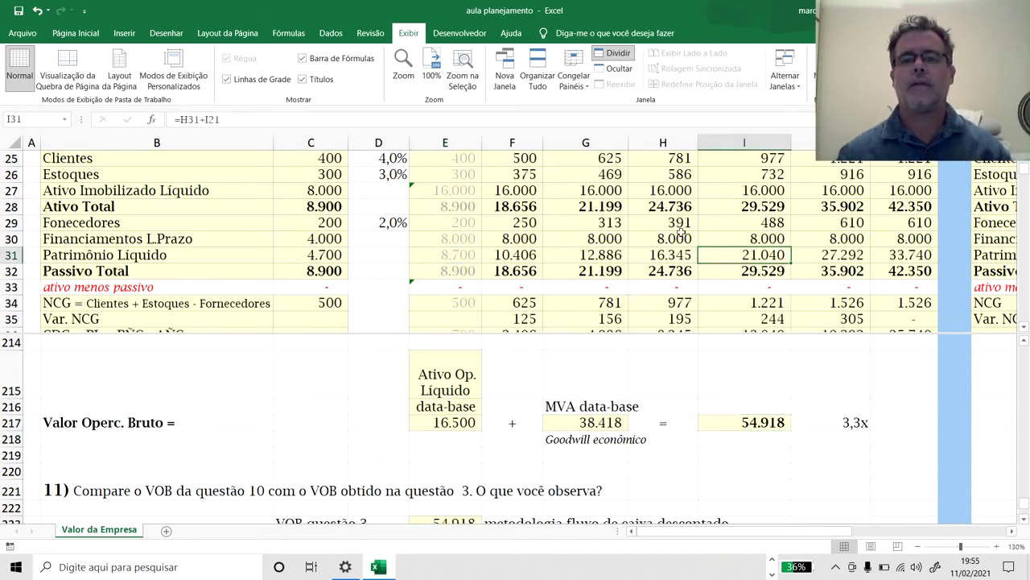
{"action": "scroll", "coordinate": [680, 229], "scroll_direction": "up", "scroll_amount": 2}
{"action": "scroll", "coordinate": [679, 229], "scroll_direction": "down", "scroll_amount": 6}
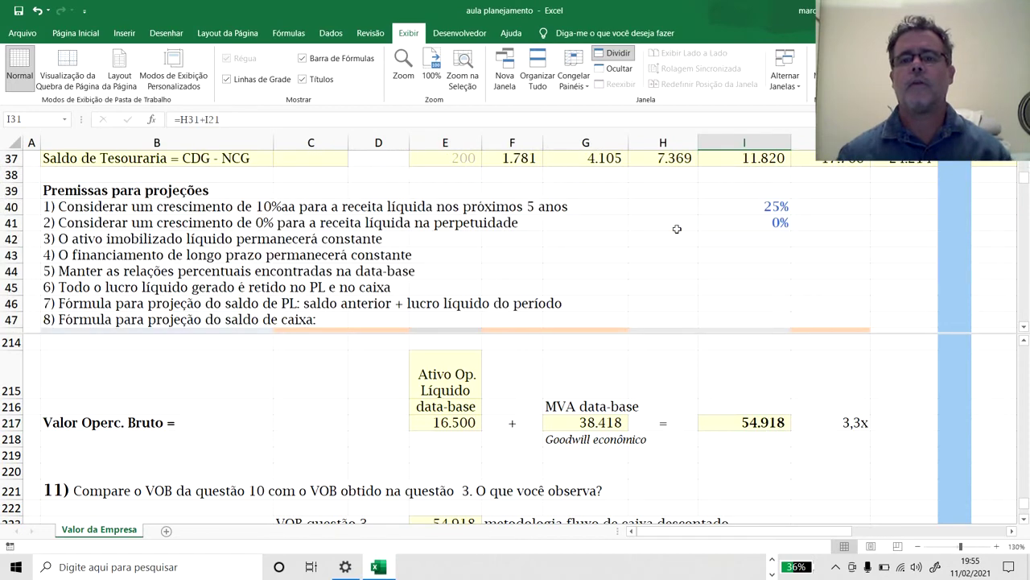
{"action": "left_click", "coordinate": [717, 208]}
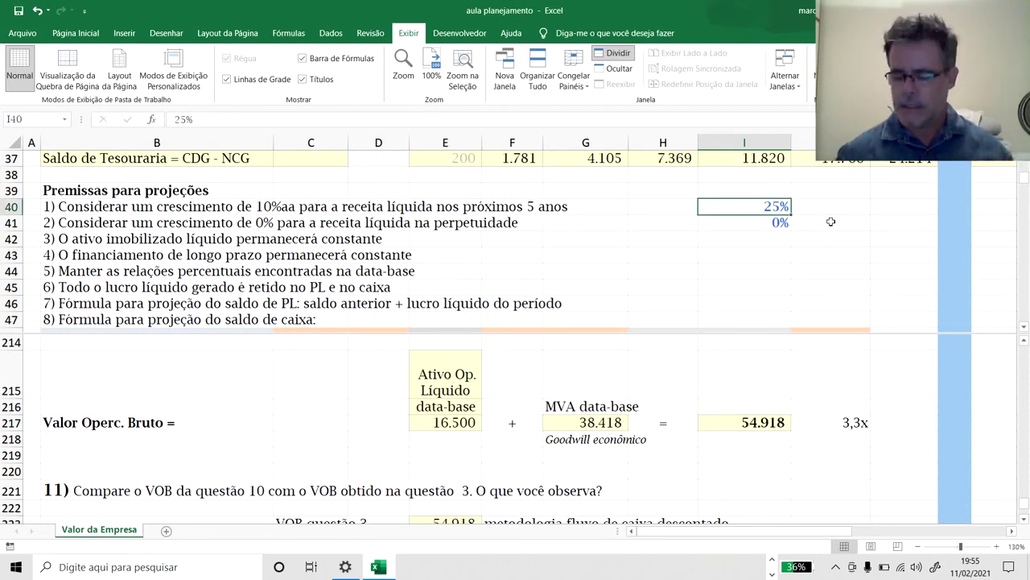
{"action": "type", "text": "10"}
{"action": "key", "text": "Return"}
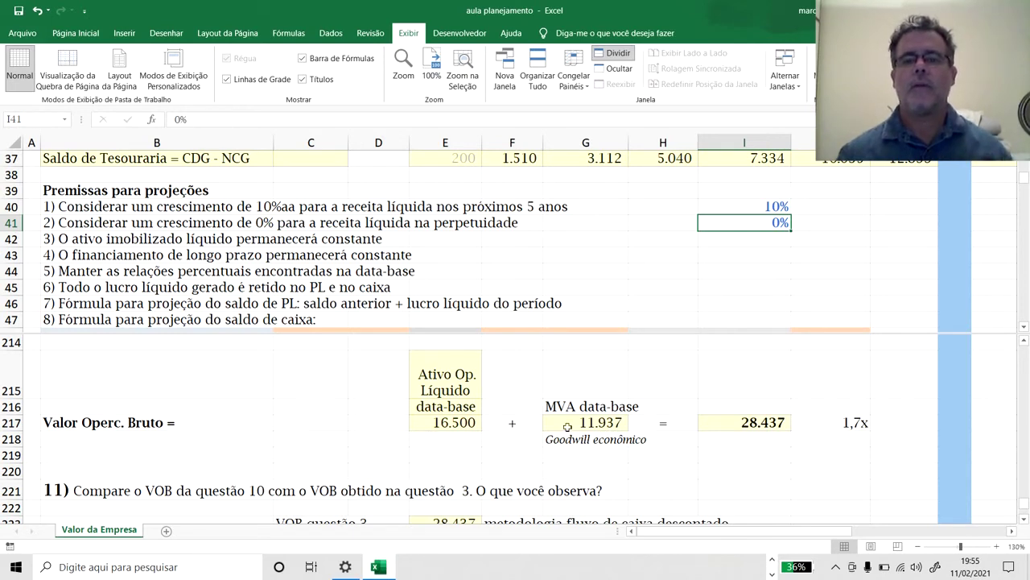
- Return the growth premise in I40 to 25% and check the MVA data-base in G217
{"action": "left_click", "coordinate": [736, 209]}
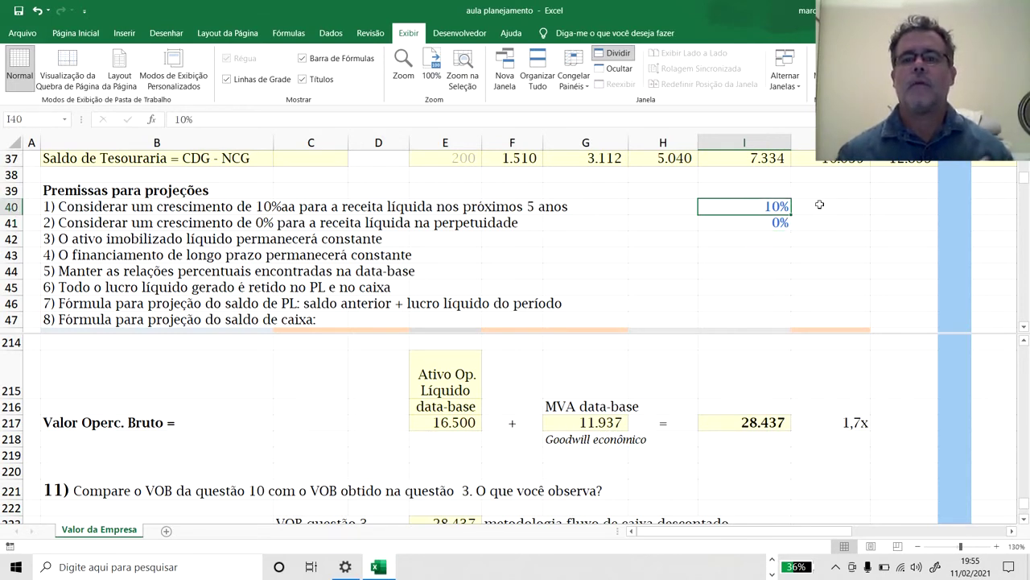
{"action": "type", "text": "25"}
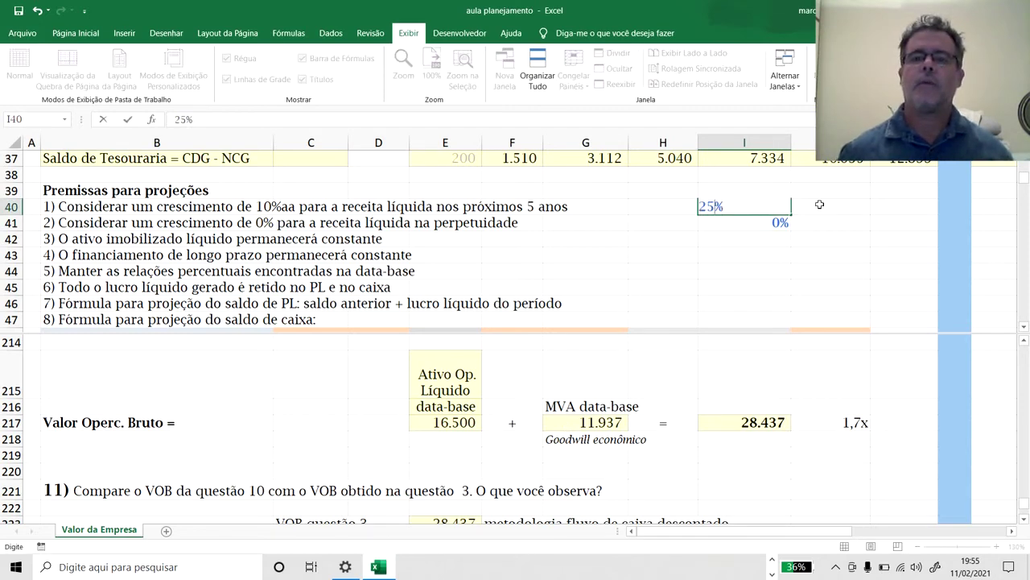
{"action": "key", "text": "Return"}
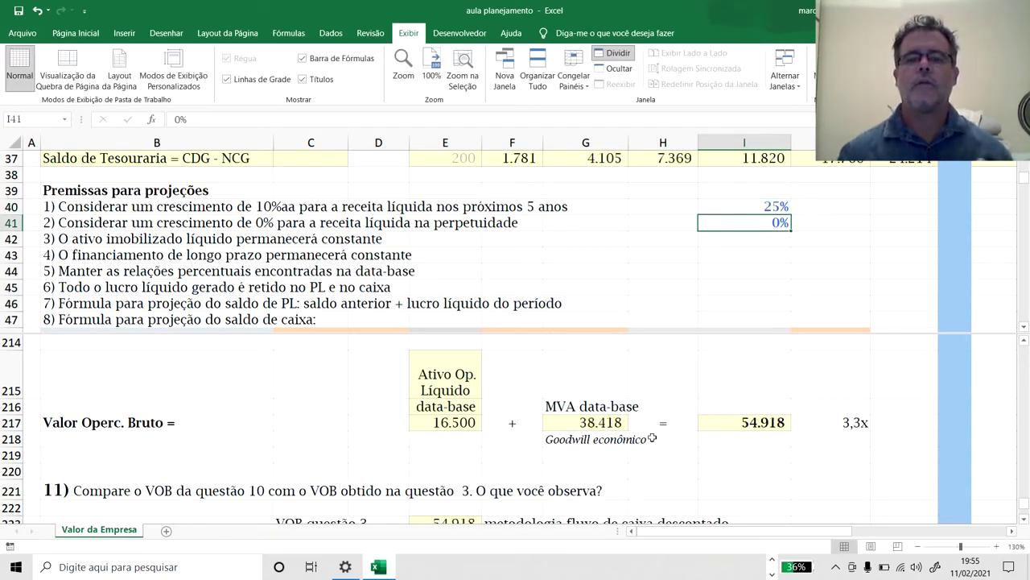
{"action": "left_click", "coordinate": [602, 426]}
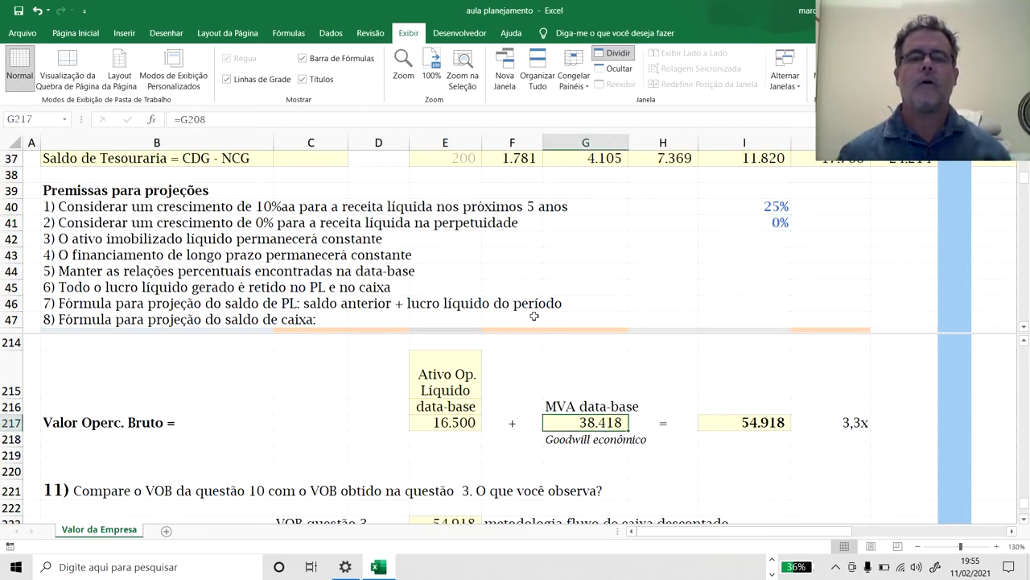
{"action": "scroll", "coordinate": [499, 258], "scroll_direction": "up", "scroll_amount": 1}
{"action": "scroll", "coordinate": [495, 252], "scroll_direction": "down", "scroll_amount": 1}
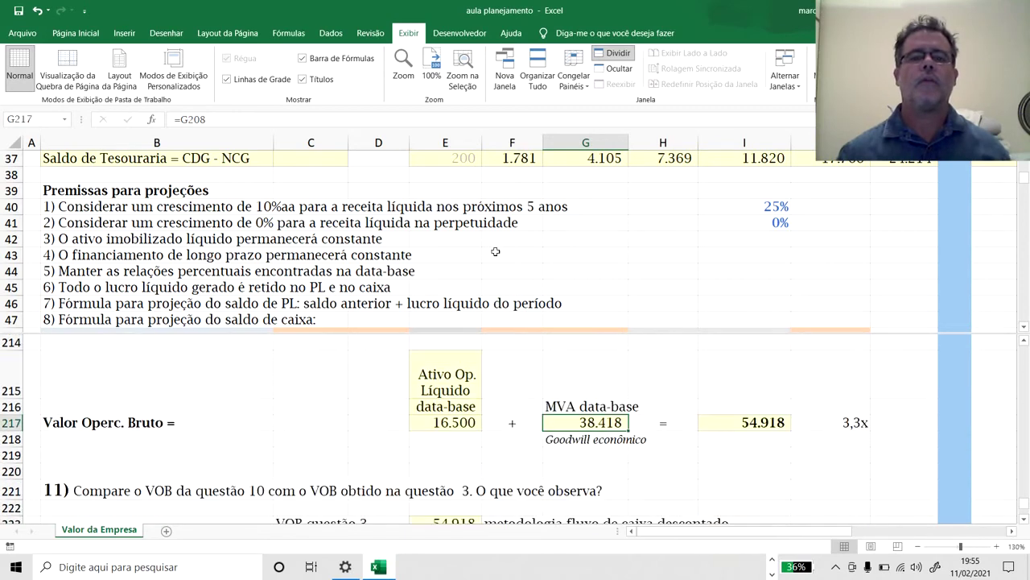
- Remove the added 8000 from the Ativo Imobilizado Líquido formula in E27, restoring it to =C27
{"action": "left_click", "coordinate": [495, 253]}
{"action": "scroll", "coordinate": [460, 204], "scroll_direction": "up", "scroll_amount": 3}
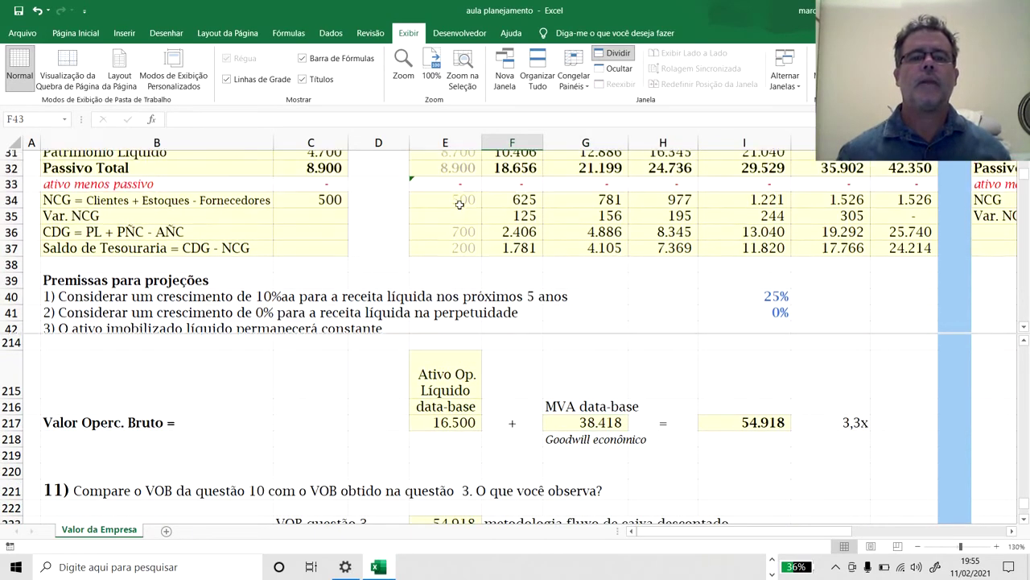
{"action": "scroll", "coordinate": [460, 204], "scroll_direction": "up", "scroll_amount": 2}
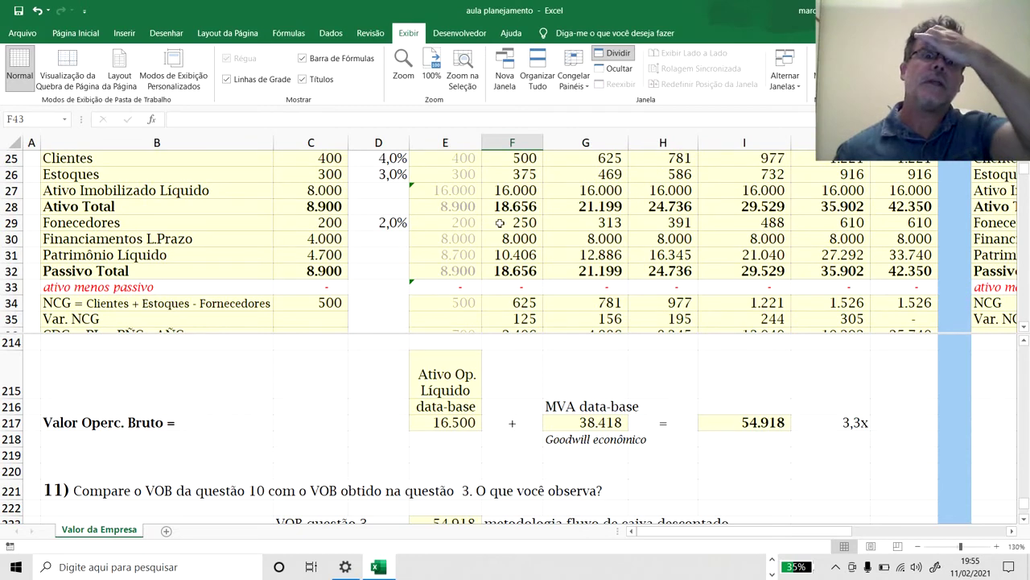
{"action": "left_click", "coordinate": [457, 196]}
{"action": "left_click", "coordinate": [225, 115]}
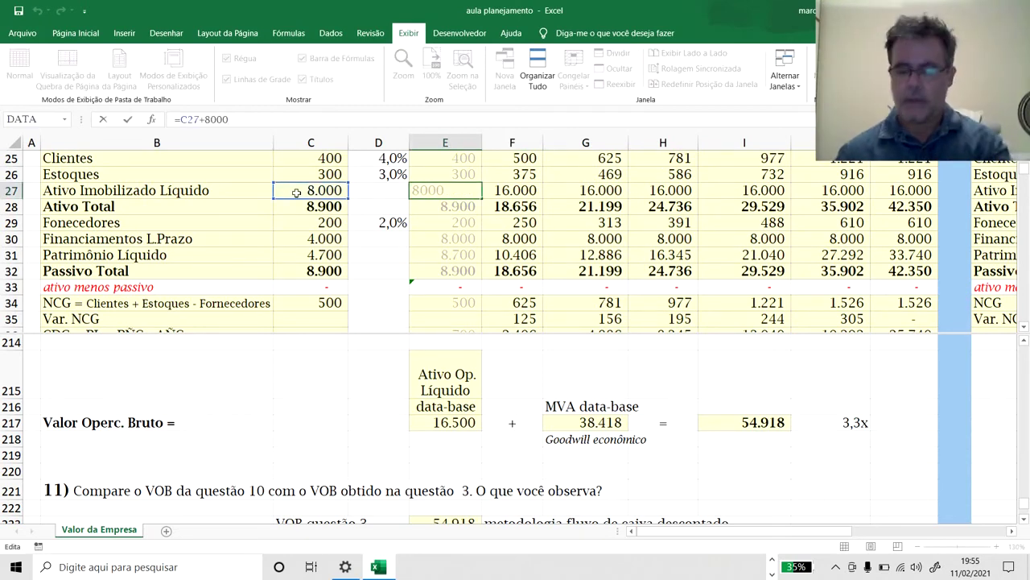
{"action": "key", "text": "BackSpace"}
{"action": "key", "text": "BackSpace"}
{"action": "key", "text": "BackSpace"}
{"action": "key", "text": "BackSpace"}
{"action": "key", "text": "BackSpace"}
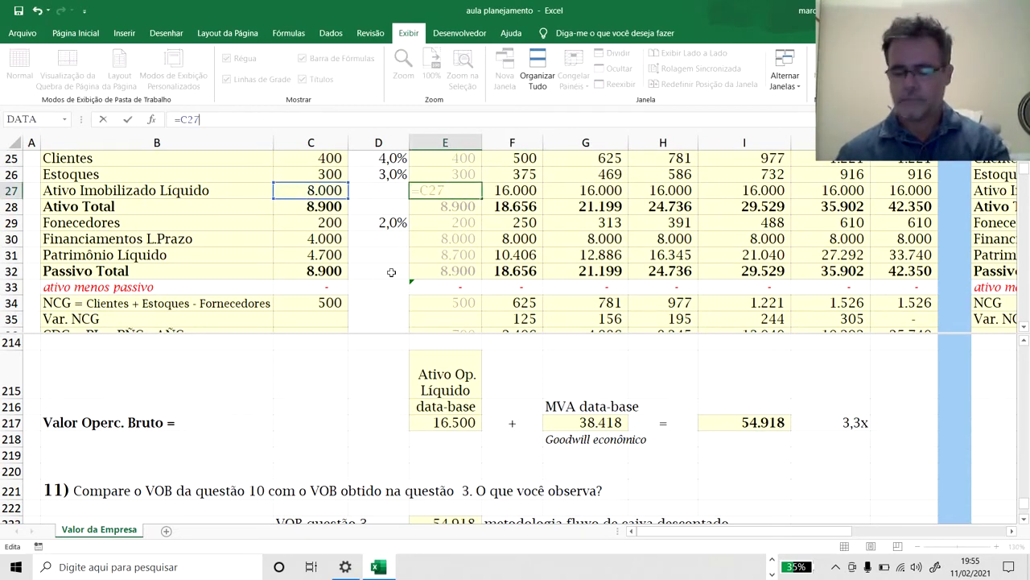
{"action": "key", "text": "Return"}
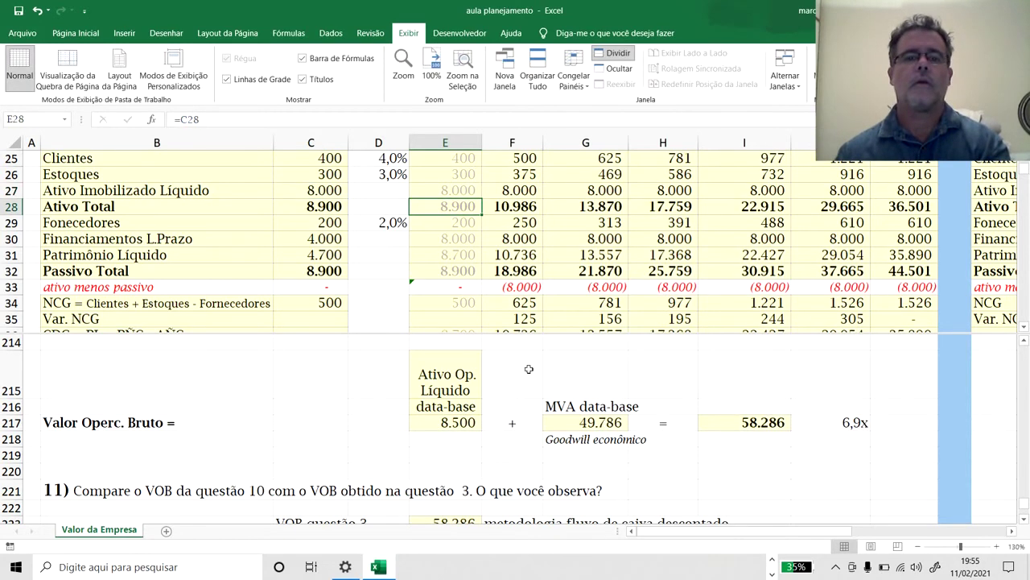
- Remove the added 4000 from the Financiamentos L.Prazo formula in E30, restoring it to =C30
{"action": "left_click", "coordinate": [459, 241]}
{"action": "left_click", "coordinate": [272, 118]}
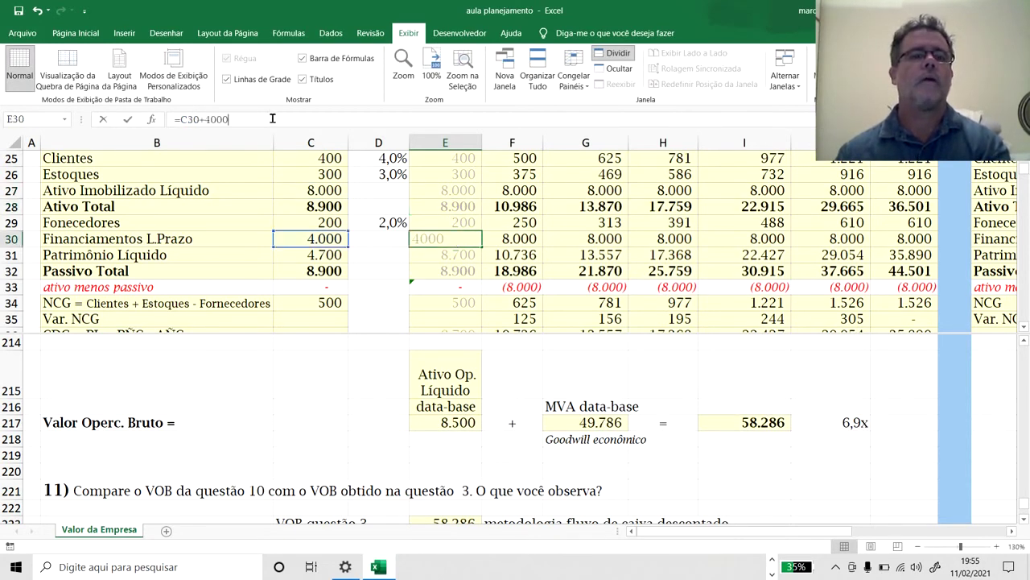
{"action": "key", "text": "BackSpace"}
{"action": "key", "text": "BackSpace"}
{"action": "key", "text": "BackSpace"}
{"action": "key", "text": "BackSpace"}
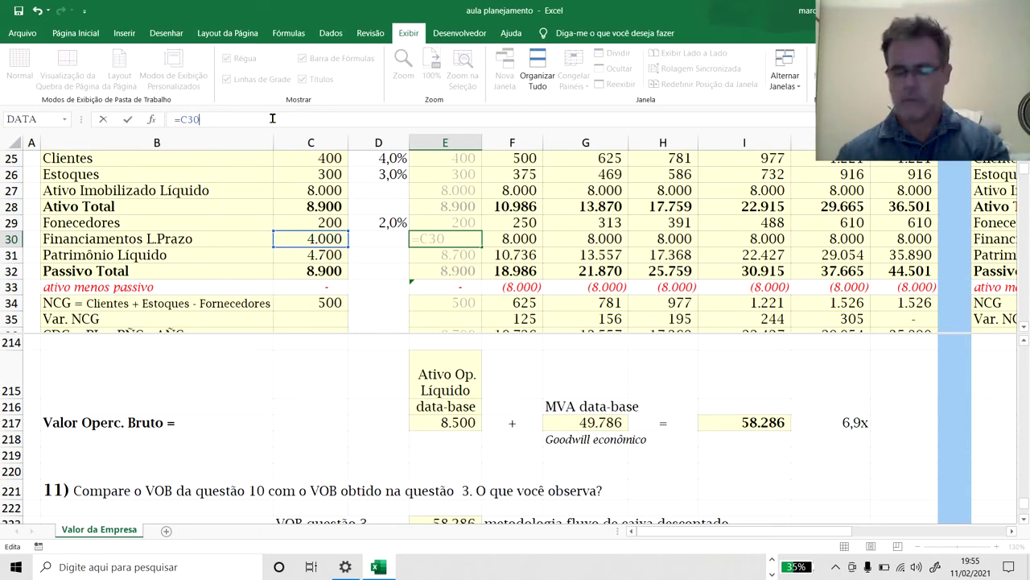
{"action": "key", "text": "Return"}
- Remove the added 4000 from the Patrimônio Líquido formula in E31, restoring it to =C31
{"action": "left_click", "coordinate": [267, 121]}
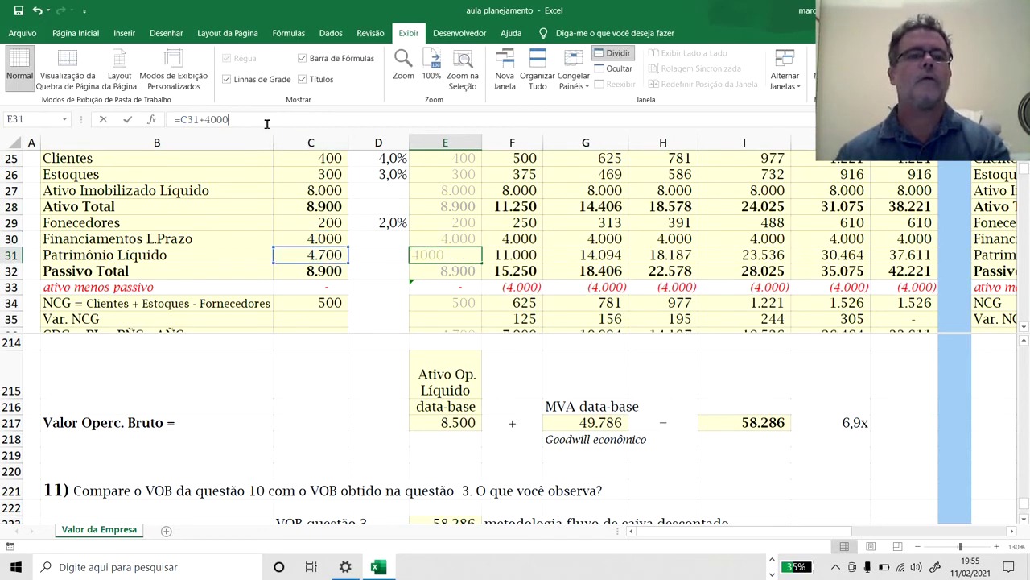
{"action": "key", "text": "BackSpace"}
{"action": "key", "text": "BackSpace"}
{"action": "key", "text": "BackSpace"}
{"action": "key", "text": "BackSpace"}
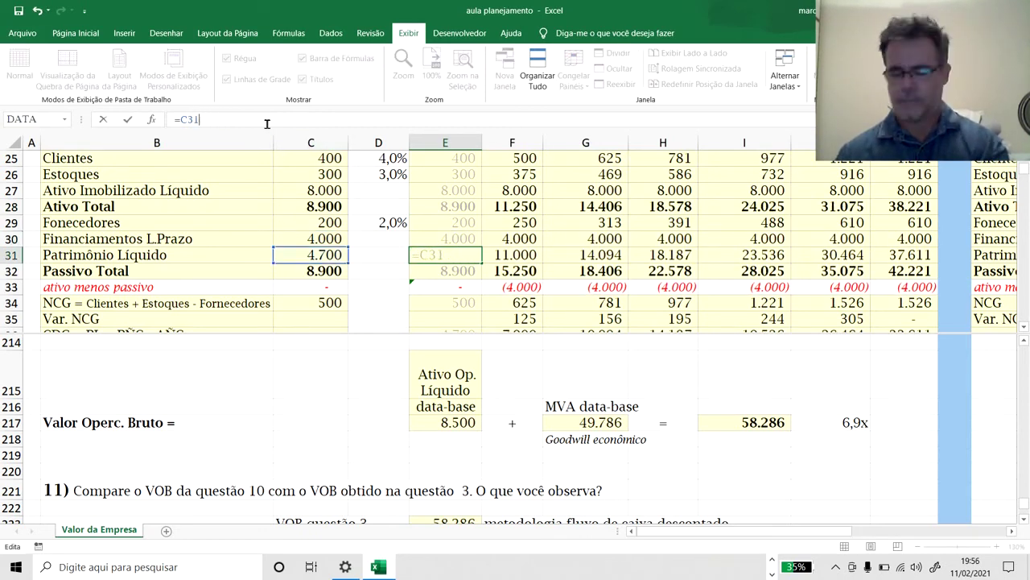
{"action": "key", "text": "Return"}
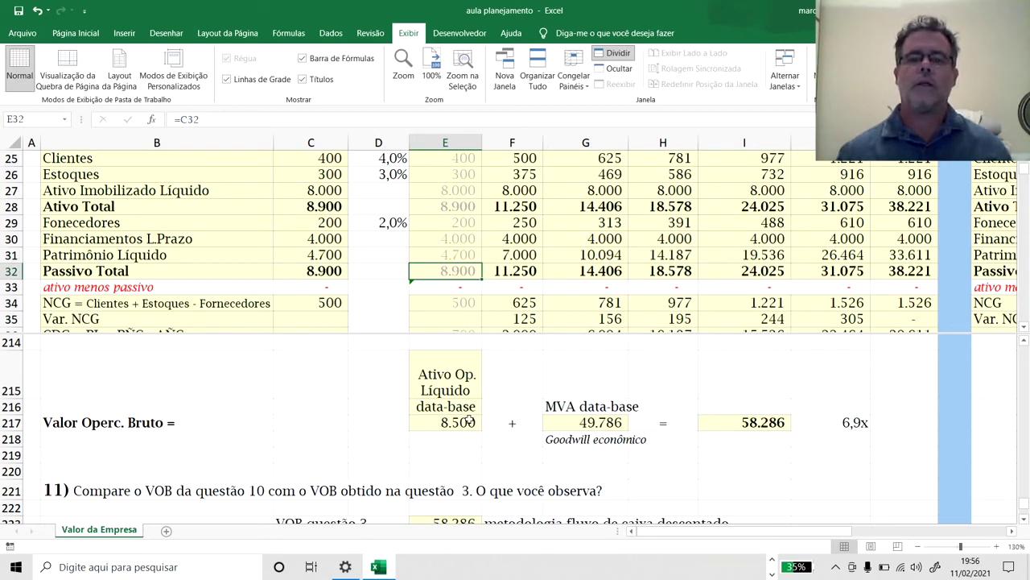
- Set the revenue growth premise in I40 to 10% and check the Valor Operacional Bruto in I217
{"action": "left_click", "coordinate": [757, 287]}
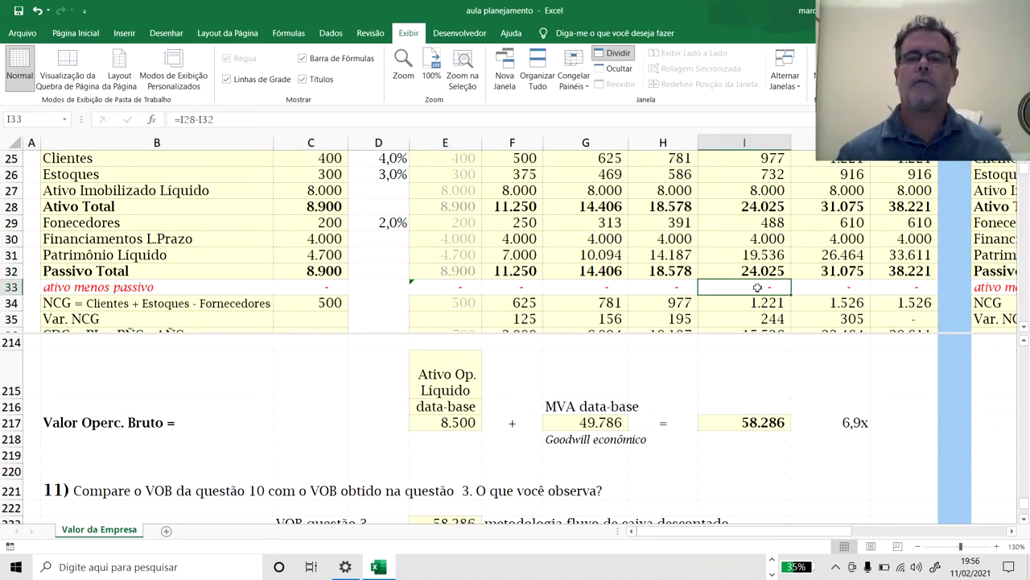
{"action": "scroll", "coordinate": [757, 288], "scroll_direction": "down", "scroll_amount": 4}
{"action": "left_click", "coordinate": [754, 209]}
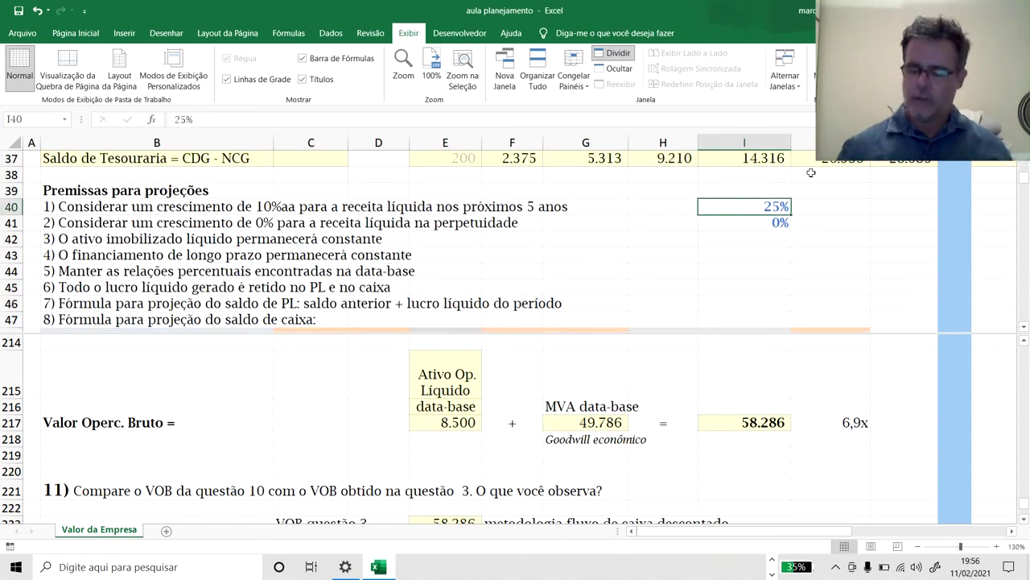
{"action": "type", "text": "10"}
{"action": "key", "text": "Return"}
{"action": "left_click", "coordinate": [763, 424]}
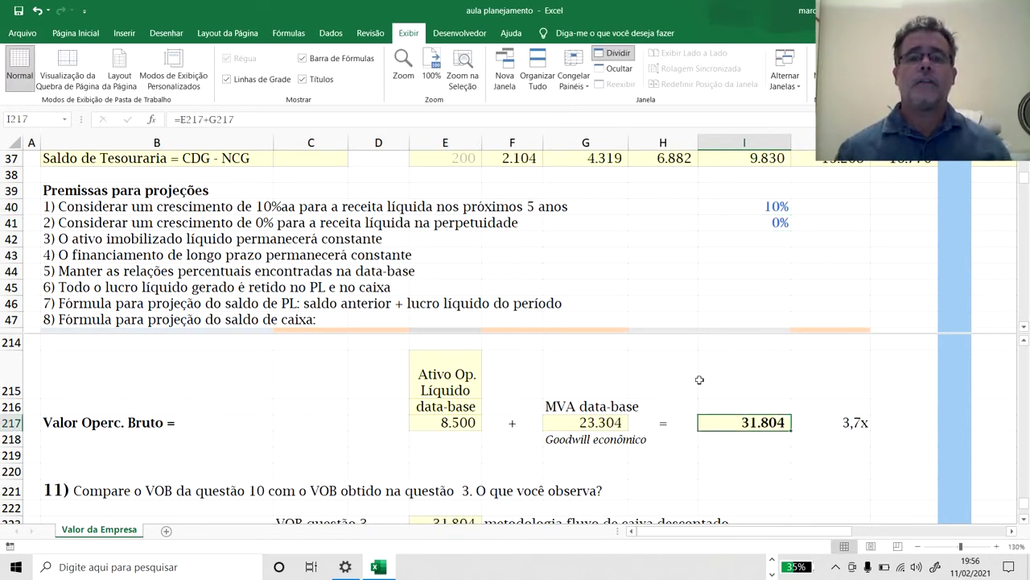
- Review the projected income statement and balance sheet, including the Clientes percentage in D25 and the Ano 1 Clientes formula in F25
{"action": "left_click", "coordinate": [502, 222]}
{"action": "scroll", "coordinate": [500, 217], "scroll_direction": "up", "scroll_amount": 3}
{"action": "scroll", "coordinate": [501, 217], "scroll_direction": "up", "scroll_amount": 3}
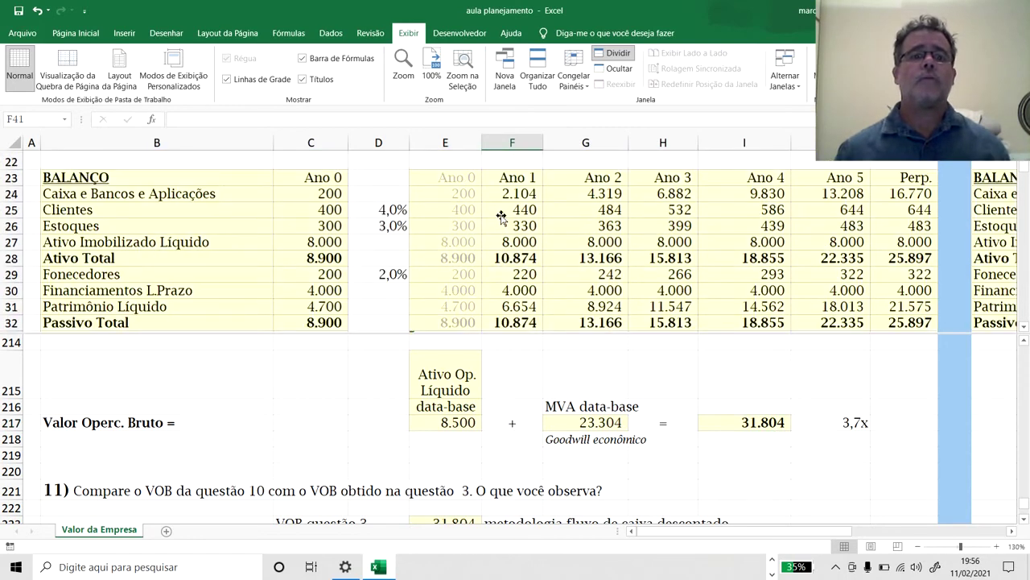
{"action": "scroll", "coordinate": [500, 217], "scroll_direction": "down", "scroll_amount": 1}
{"action": "scroll", "coordinate": [501, 217], "scroll_direction": "up", "scroll_amount": 2}
{"action": "scroll", "coordinate": [501, 217], "scroll_direction": "up", "scroll_amount": 2}
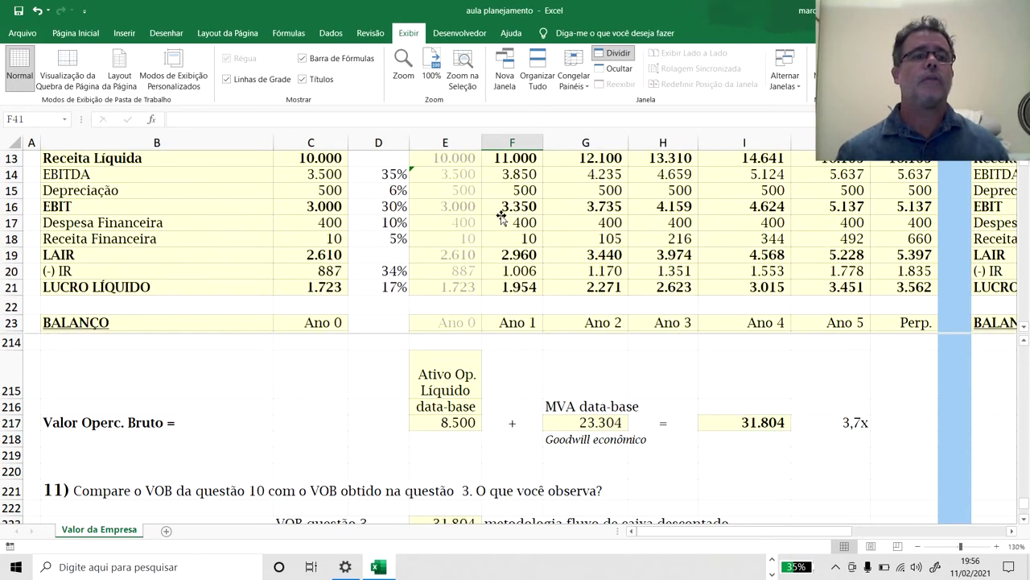
{"action": "scroll", "coordinate": [428, 238], "scroll_direction": "down", "scroll_amount": 4}
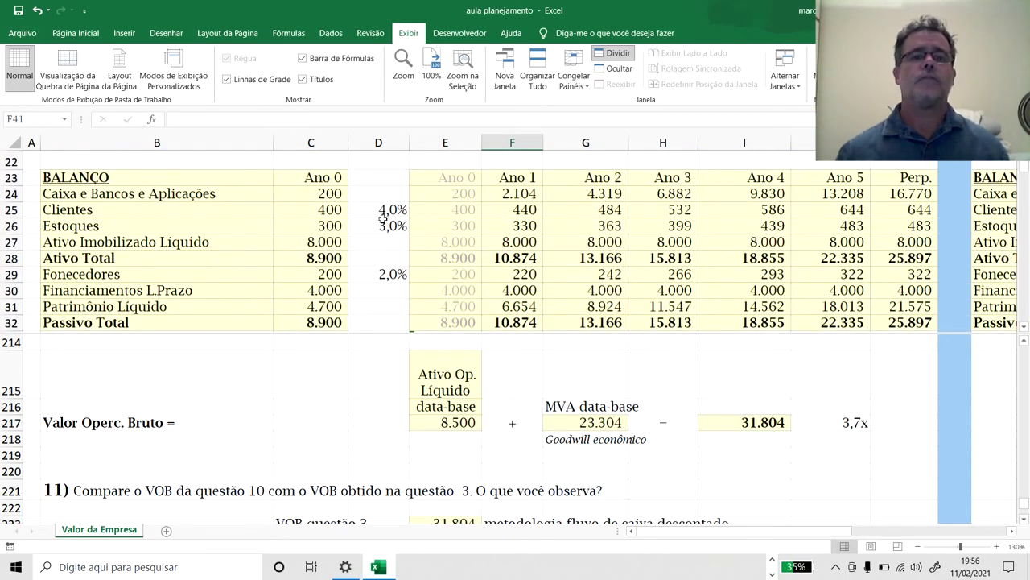
{"action": "left_click", "coordinate": [385, 211]}
{"action": "left_click", "coordinate": [502, 209]}
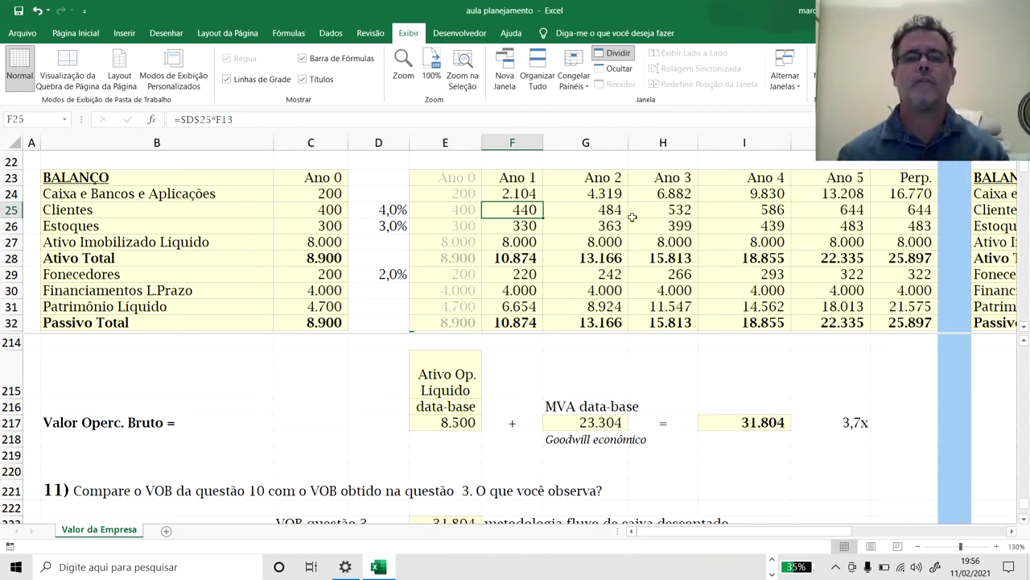
- Set the Clientes percentage in D25 and the Estoques percentage in D26 to 10%
{"action": "left_click", "coordinate": [394, 209]}
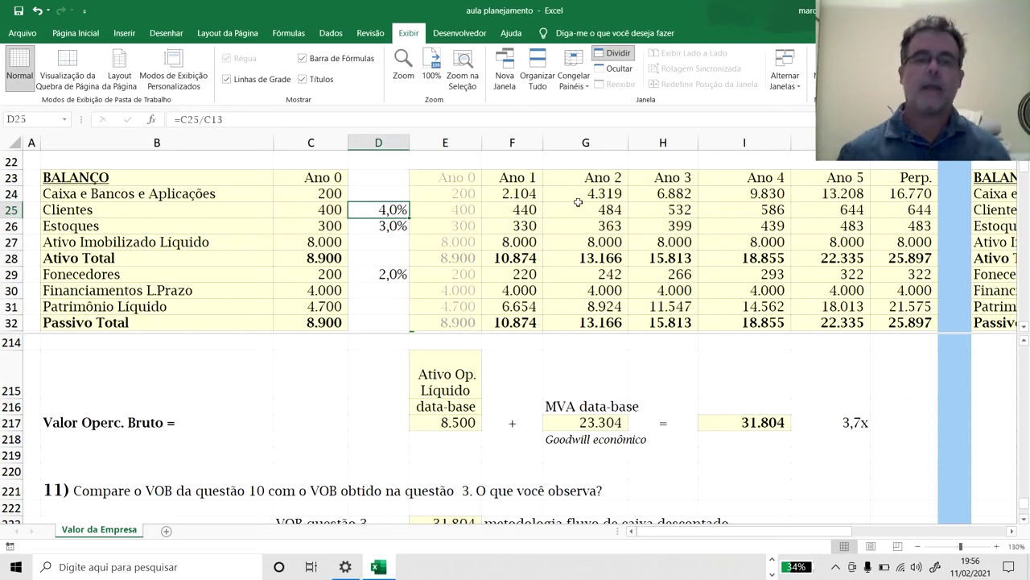
{"action": "type", "text": "10"}
{"action": "key", "text": "Return"}
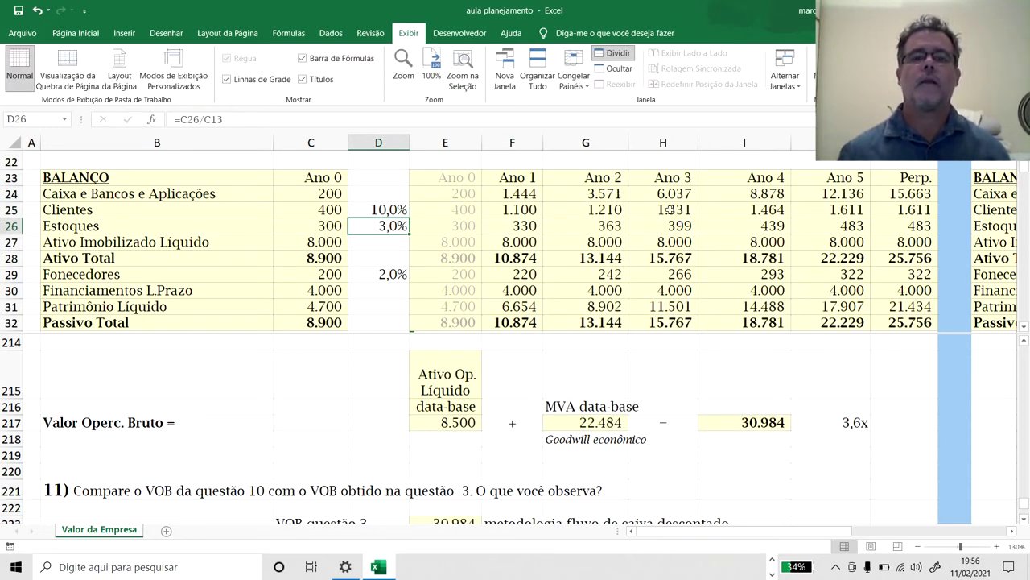
{"action": "scroll", "coordinate": [568, 235], "scroll_direction": "down", "scroll_amount": 2}
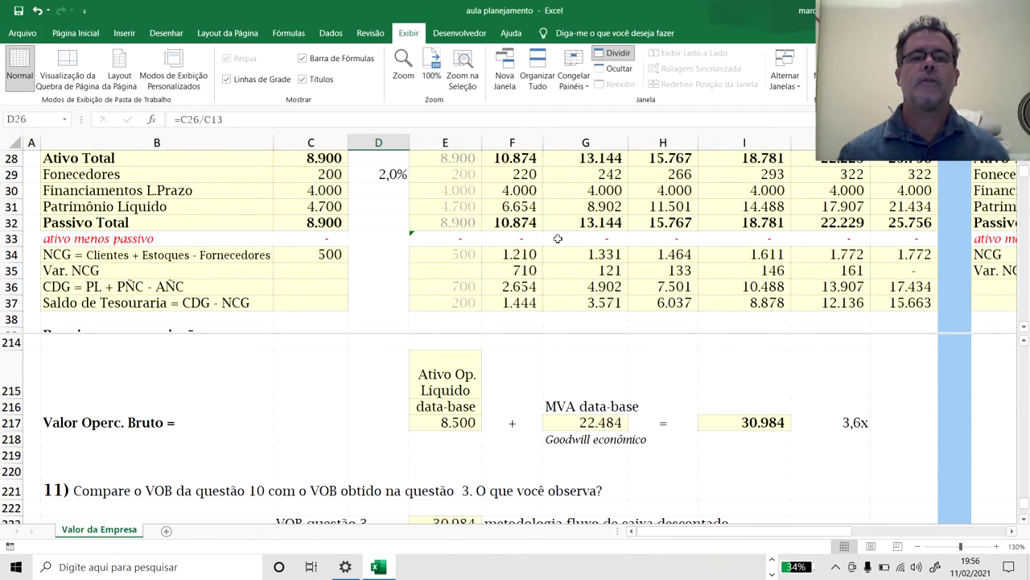
{"action": "scroll", "coordinate": [562, 236], "scroll_direction": "up", "scroll_amount": 2}
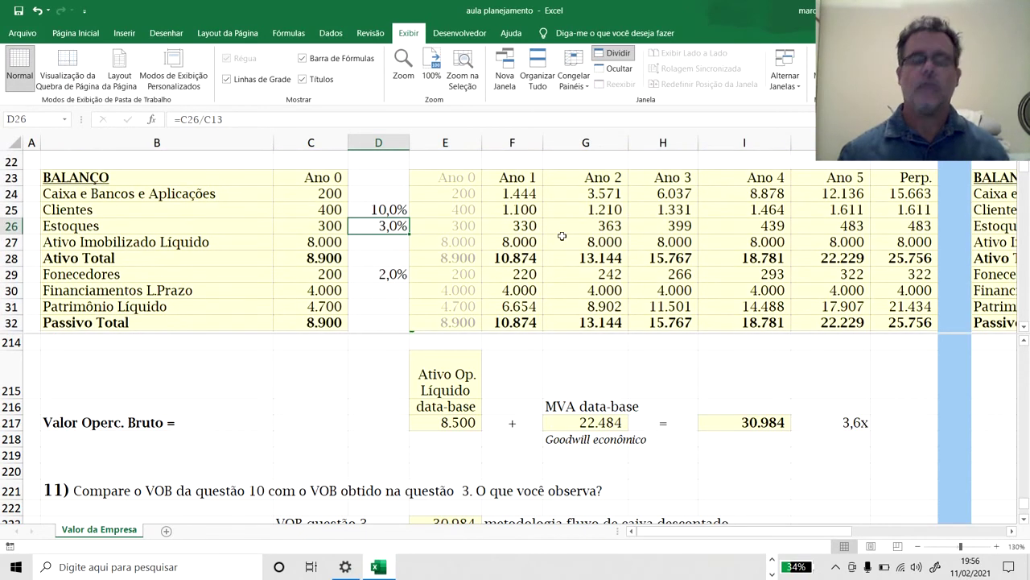
{"action": "type", "text": "10"}
{"action": "key", "text": "Return"}
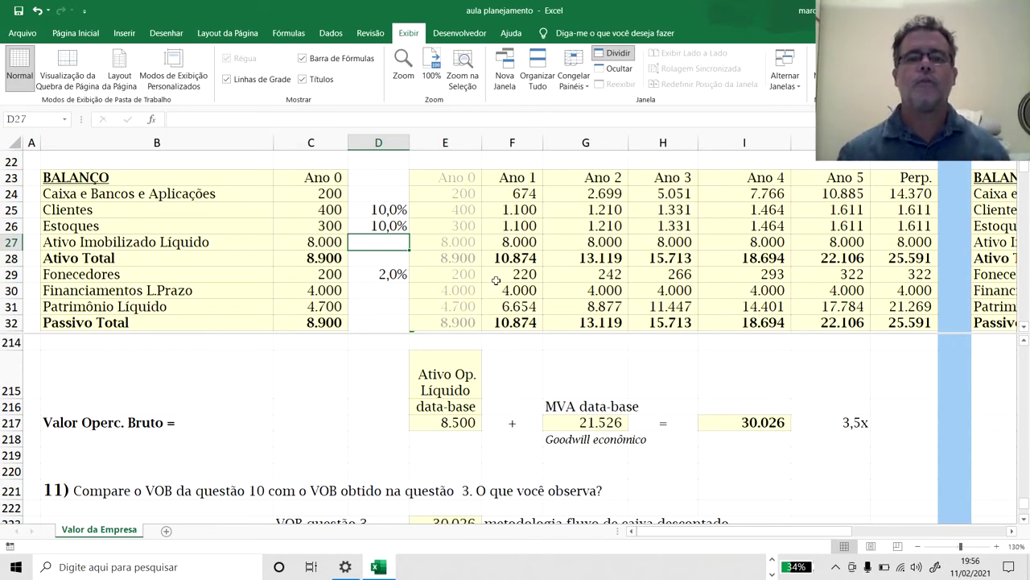
- Examine the Ativo Operacional Líquido values and formulas for Ano 1 to Ano 3 in row 169 of the EVA table
{"action": "left_click", "coordinate": [515, 380]}
{"action": "scroll", "coordinate": [519, 382], "scroll_direction": "up", "scroll_amount": 8}
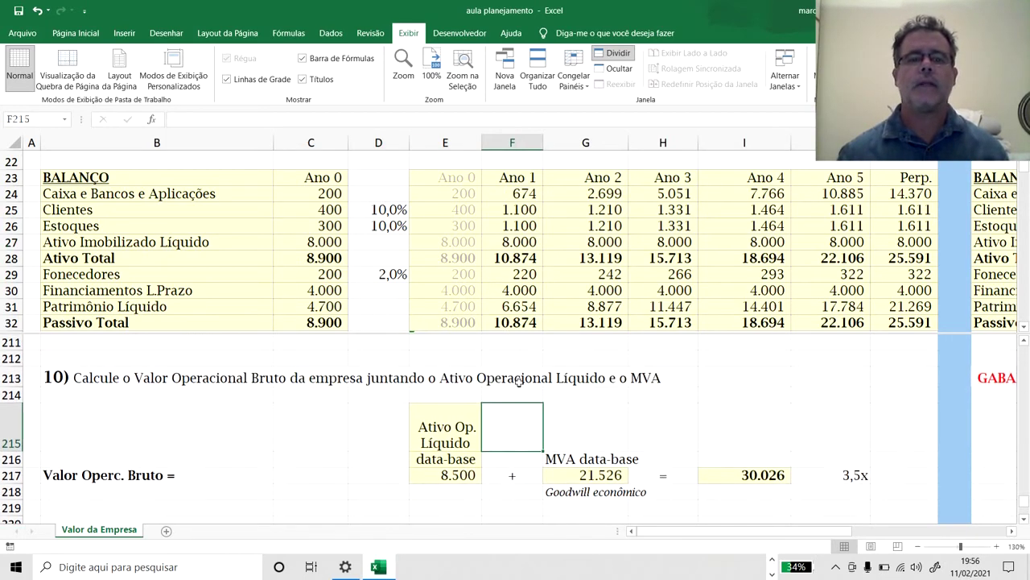
{"action": "scroll", "coordinate": [519, 382], "scroll_direction": "up", "scroll_amount": 8}
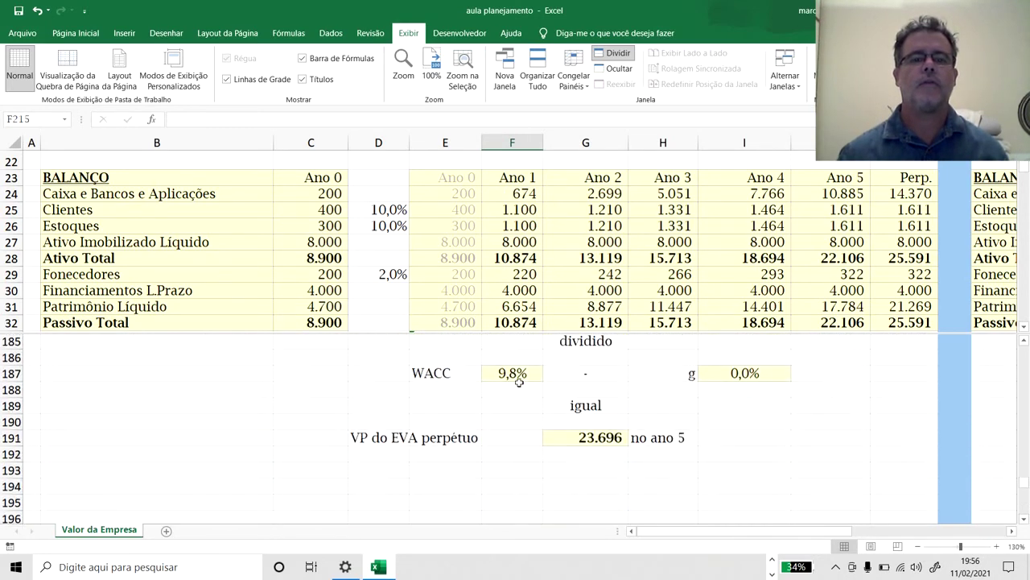
{"action": "scroll", "coordinate": [519, 384], "scroll_direction": "up", "scroll_amount": 1}
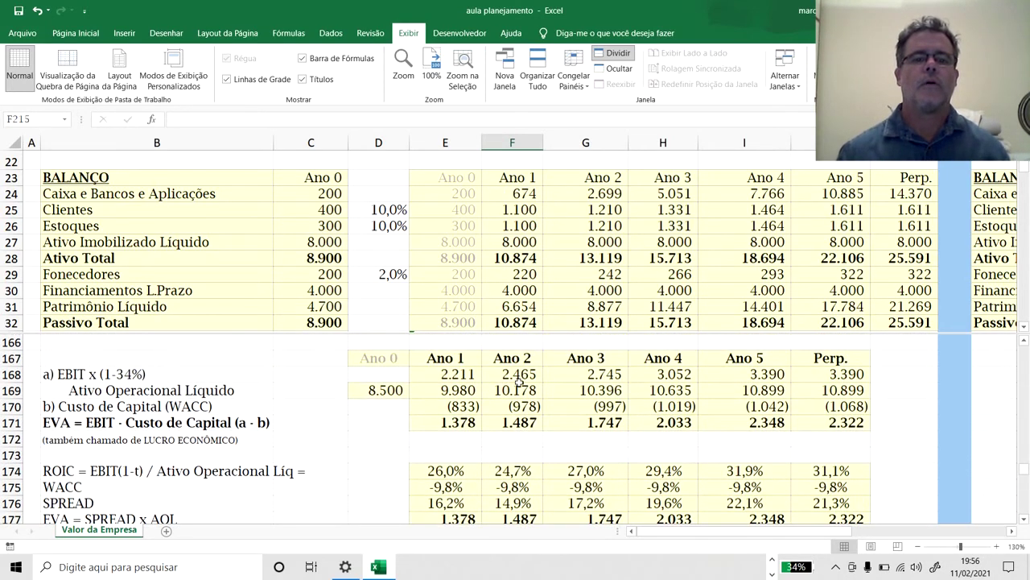
{"action": "left_click", "coordinate": [463, 390]}
{"action": "left_click", "coordinate": [510, 391]}
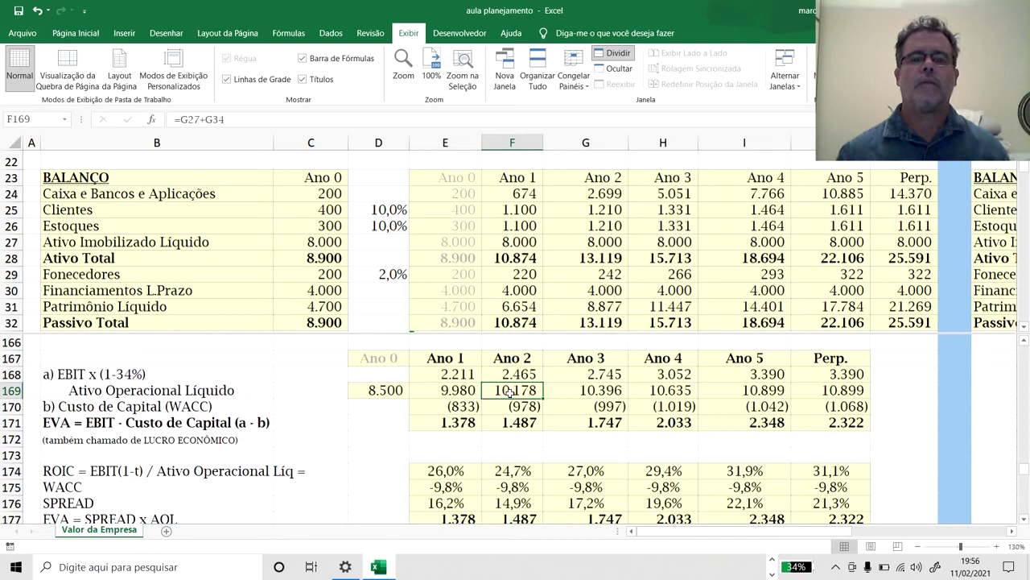
{"action": "key", "text": "Right"}
{"action": "key", "text": "Right"}
{"action": "left_click", "coordinate": [605, 392]}
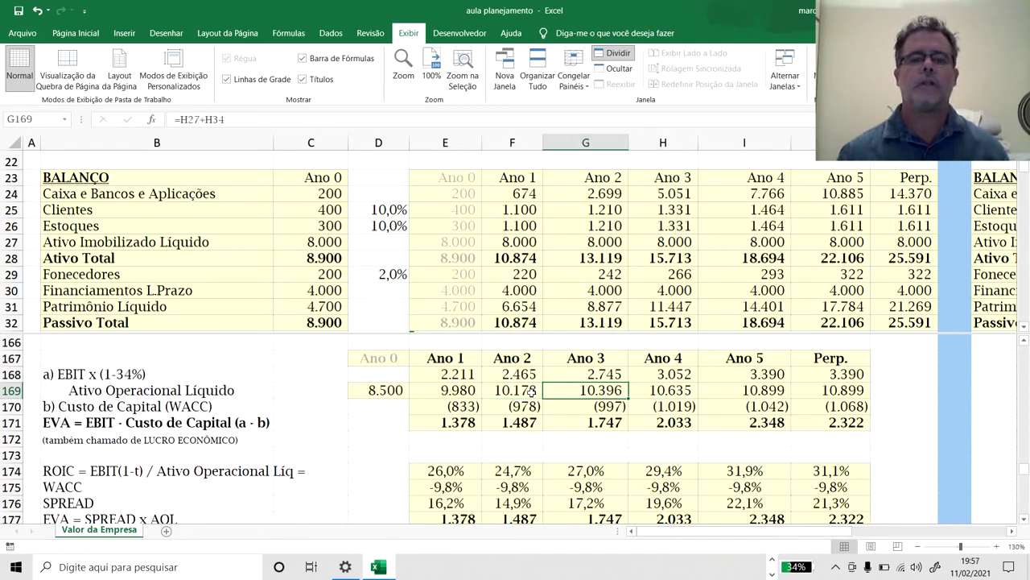
{"action": "left_click", "coordinate": [532, 393]}
{"action": "left_click", "coordinate": [470, 391]}
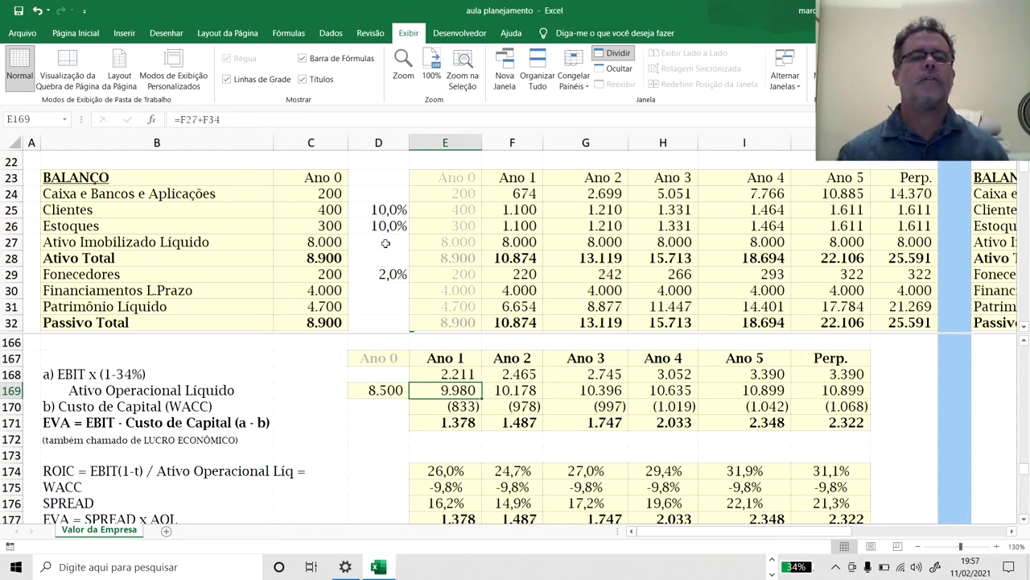
{"action": "scroll", "coordinate": [383, 238], "scroll_direction": "down", "scroll_amount": 1}
{"action": "scroll", "coordinate": [383, 239], "scroll_direction": "up", "scroll_amount": 1}
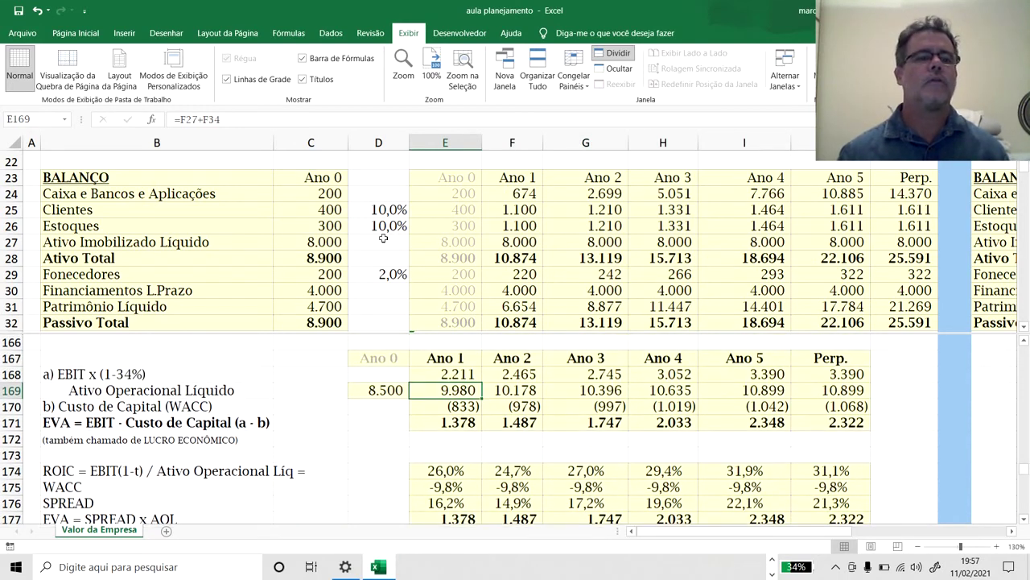
- Set the Fonecedores percentage in D29 to 0% and check the Custo de Capital in E170 and the MVA data-base
{"action": "left_click", "coordinate": [384, 273]}
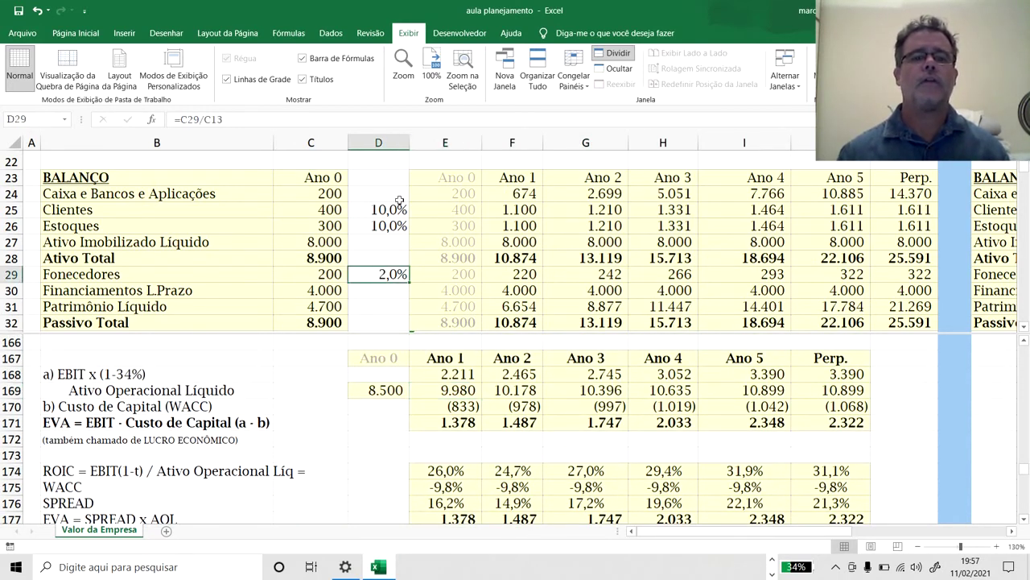
{"action": "left_click", "coordinate": [458, 408]}
{"action": "left_click", "coordinate": [386, 273]}
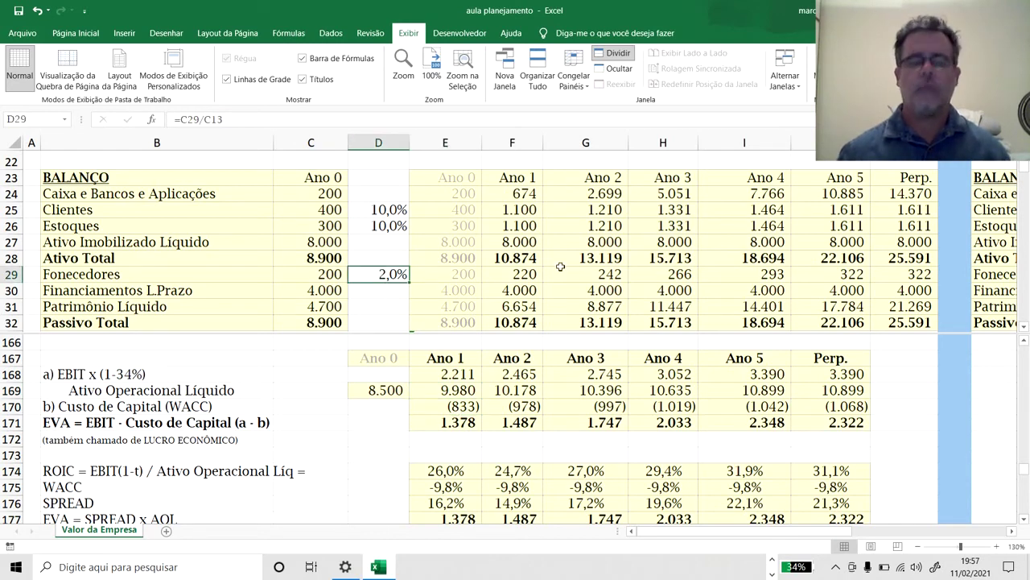
{"action": "type", "text": "0"}
{"action": "key", "text": "Return"}
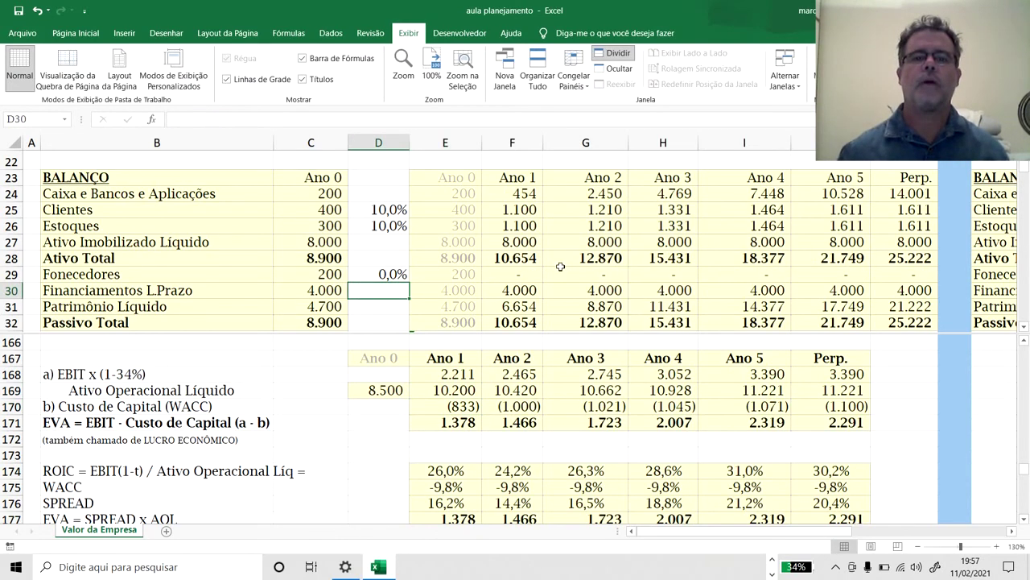
{"action": "left_click", "coordinate": [427, 406]}
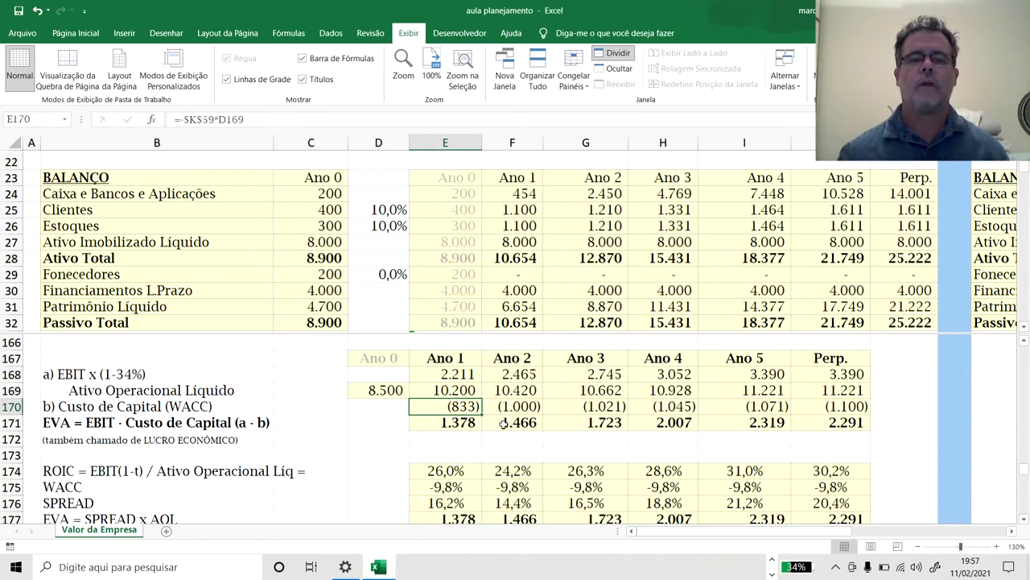
{"action": "scroll", "coordinate": [514, 424], "scroll_direction": "down", "scroll_amount": 5}
{"action": "scroll", "coordinate": [513, 424], "scroll_direction": "down", "scroll_amount": 5}
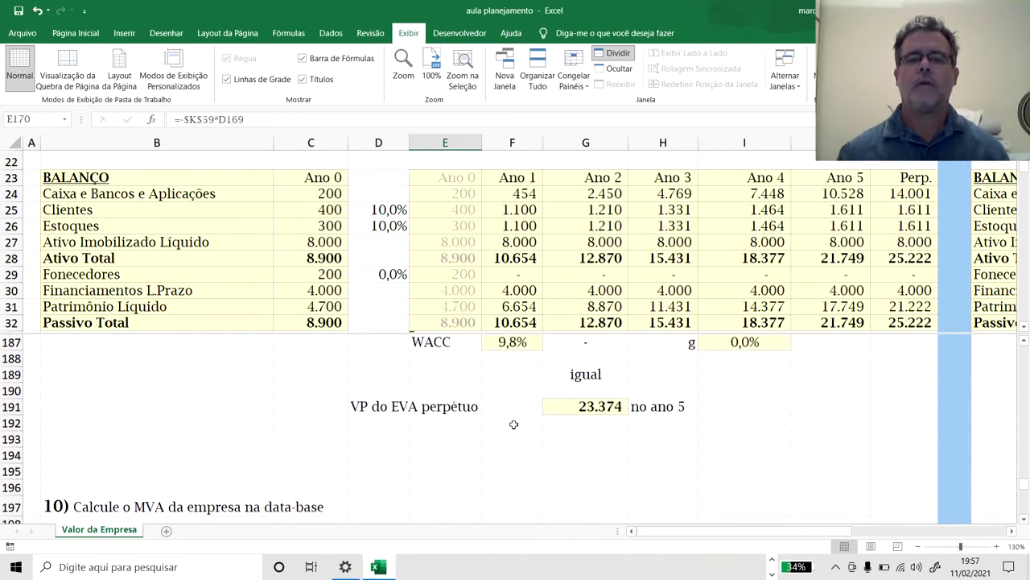
{"action": "scroll", "coordinate": [597, 421], "scroll_direction": "down", "scroll_amount": 7}
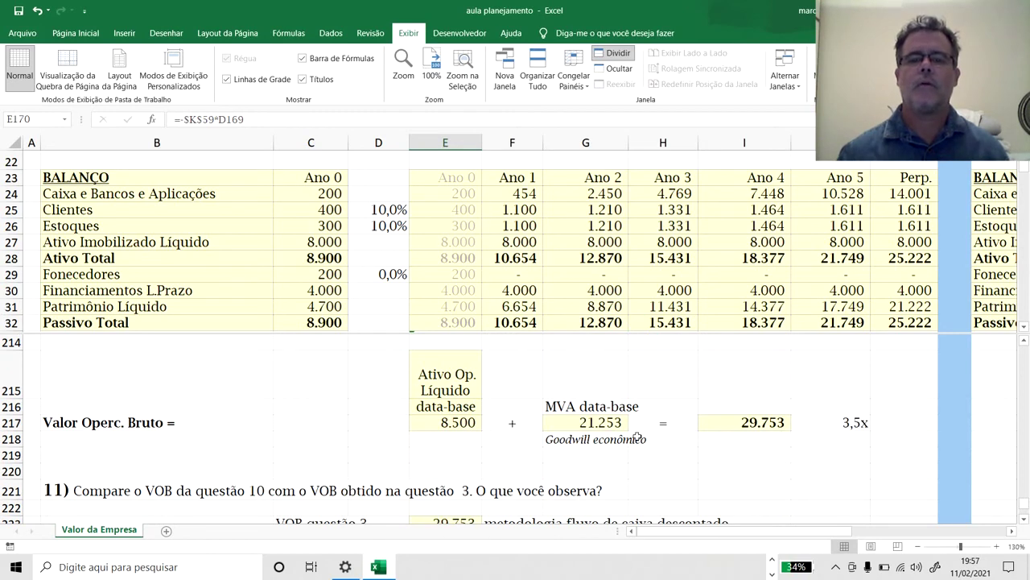
- Return the Fonecedores percentage in D29 to 2% and check the MVA data-base in G217
{"action": "left_click", "coordinate": [394, 273]}
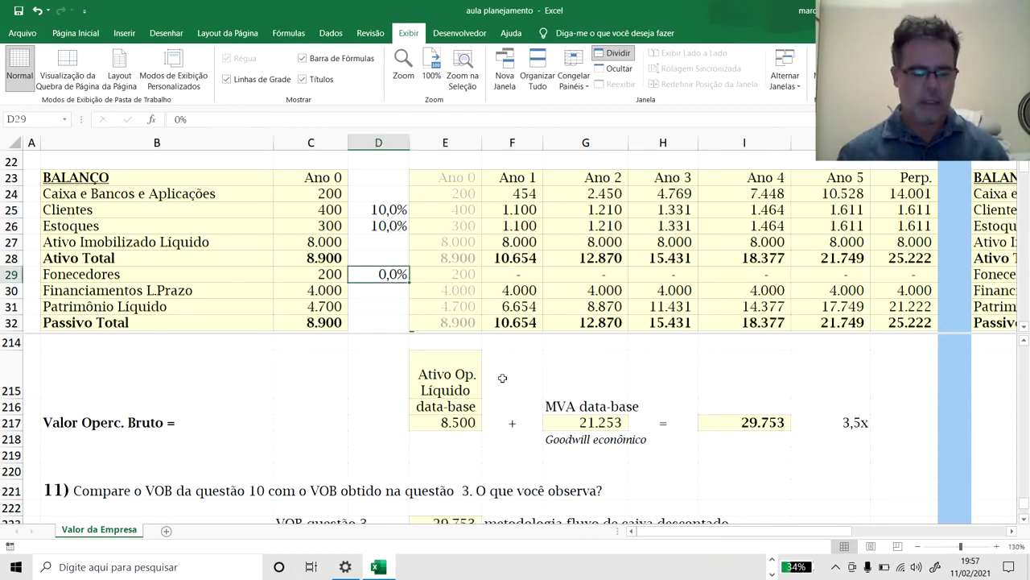
{"action": "type", "text": "2"}
{"action": "left_click", "coordinate": [569, 403]}
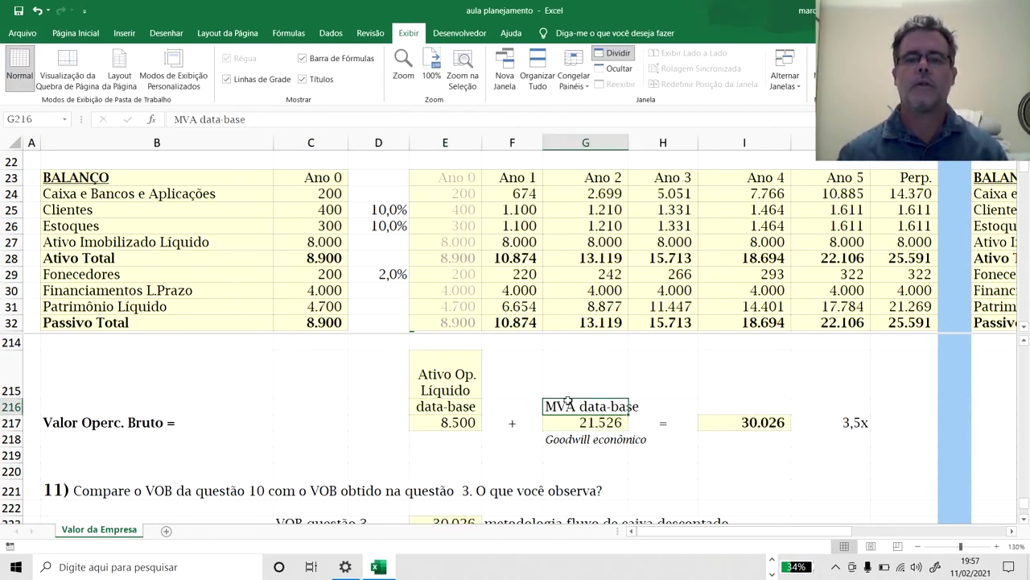
{"action": "left_click", "coordinate": [602, 424]}
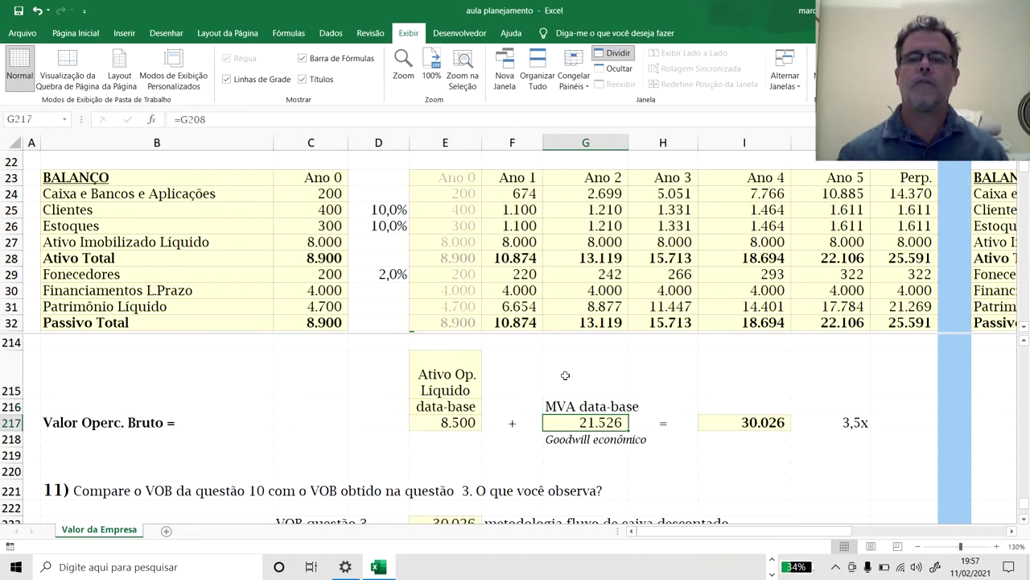
- Set the Fonecedores percentage in D29 to 0% again to compare the MVA data-base
{"action": "left_click", "coordinate": [402, 277]}
{"action": "type", "text": "0"}
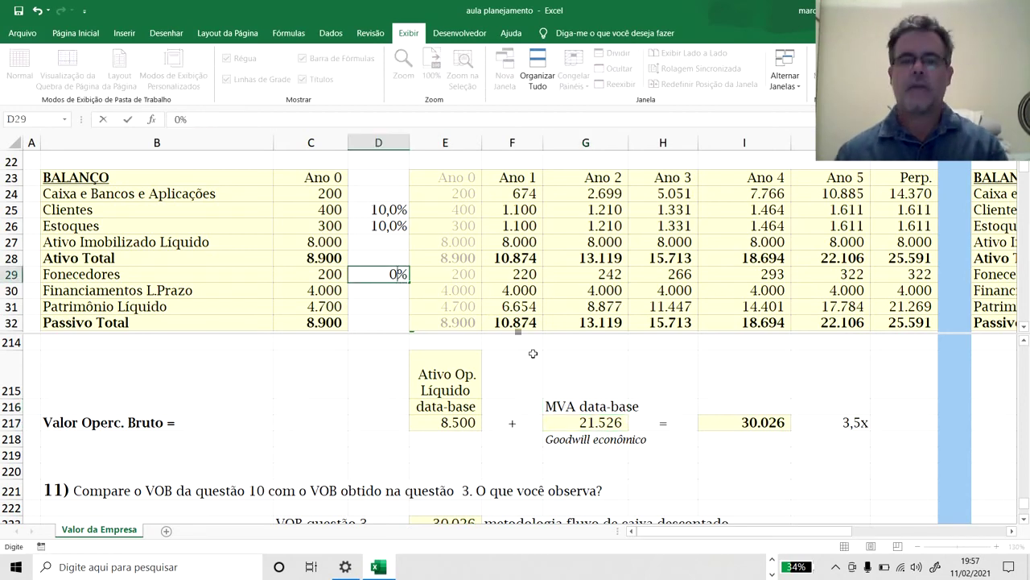
{"action": "left_click", "coordinate": [565, 373]}
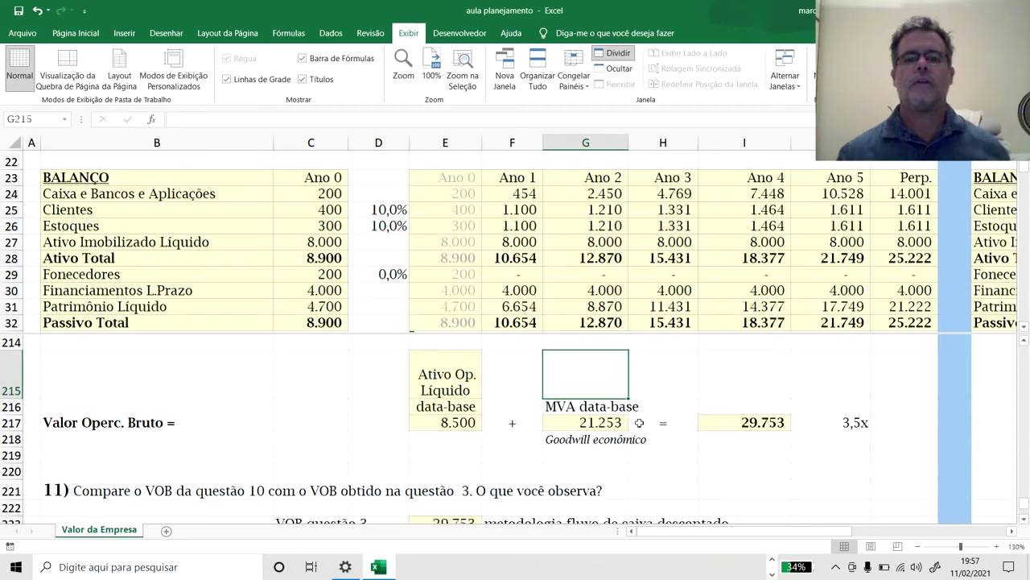
- Return the Fonecedores percentage in D29 to 2%
{"action": "left_click", "coordinate": [400, 276]}
{"action": "type", "text": "2"}
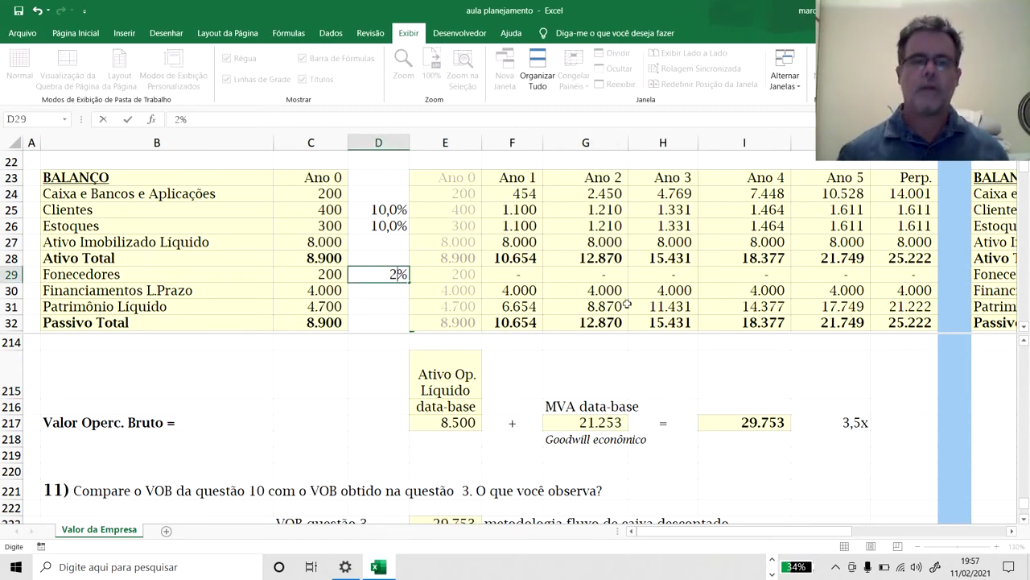
{"action": "key", "text": "Return"}
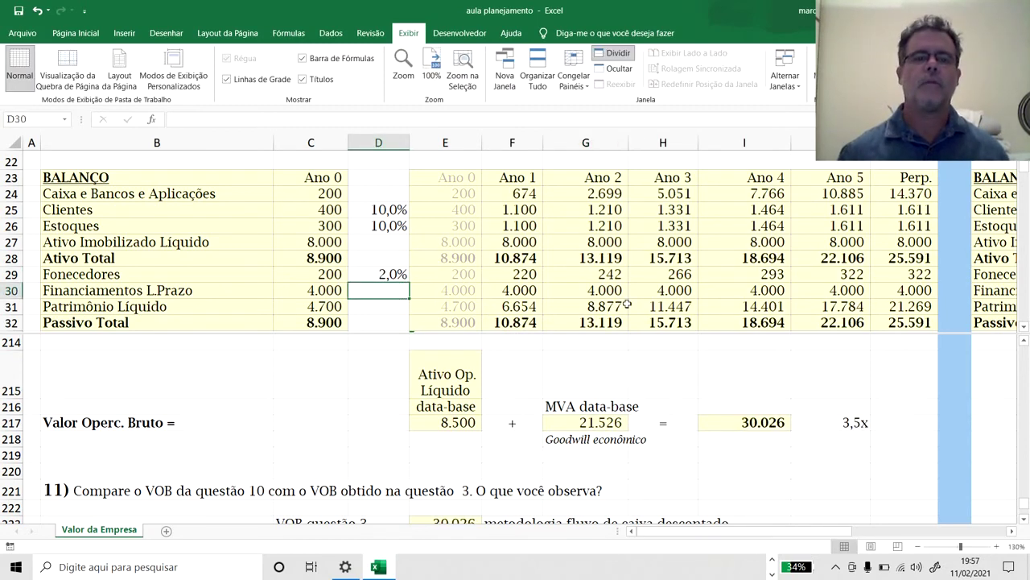
- Set the Estoques percentage in D26 and the Clientes percentage in D25 to 4%
{"action": "left_click", "coordinate": [395, 226]}
{"action": "type", "text": "4"}
{"action": "key", "text": "Return"}
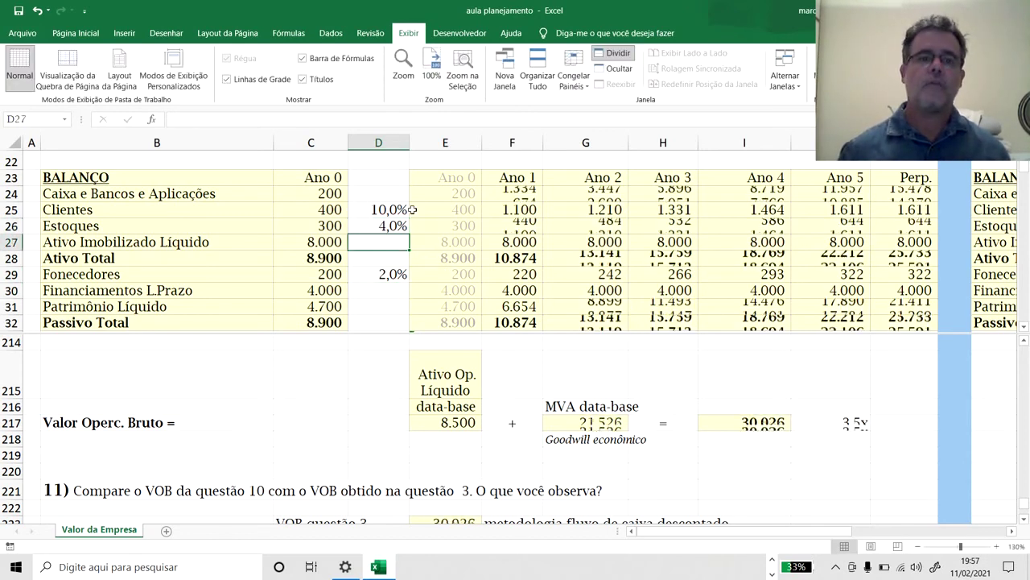
{"action": "key", "text": "Up"}
{"action": "key", "text": "Up"}
{"action": "type", "text": "4"}
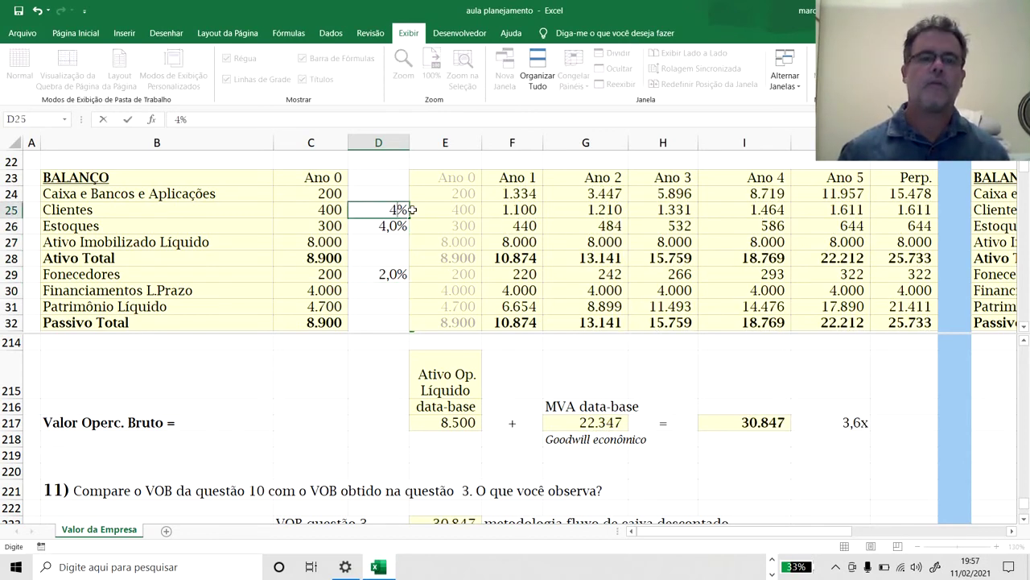
{"action": "key", "text": "Return"}
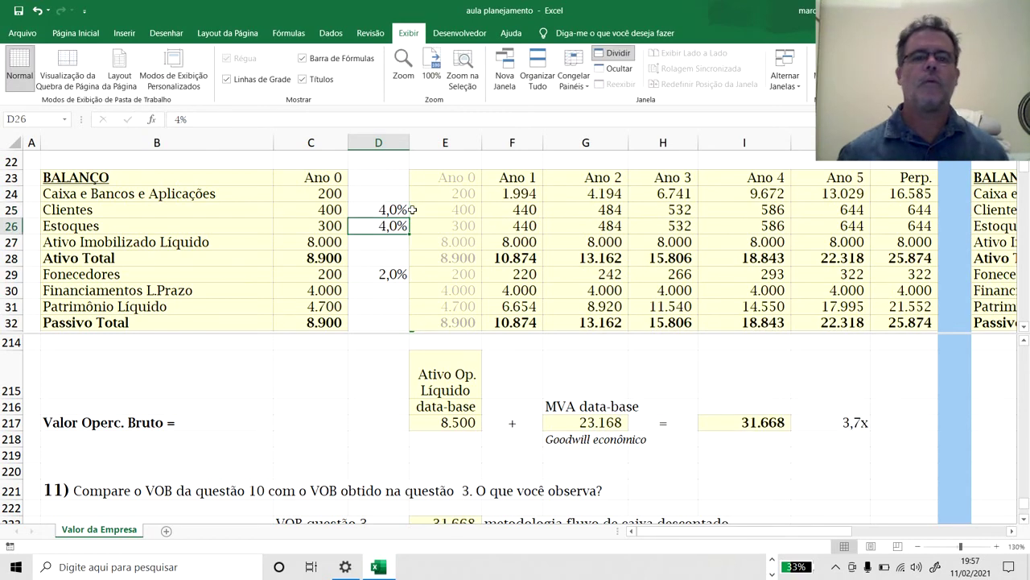
- Remove the horizontal split so the worksheet is shown in a single pane
{"action": "left_click", "coordinate": [496, 372]}
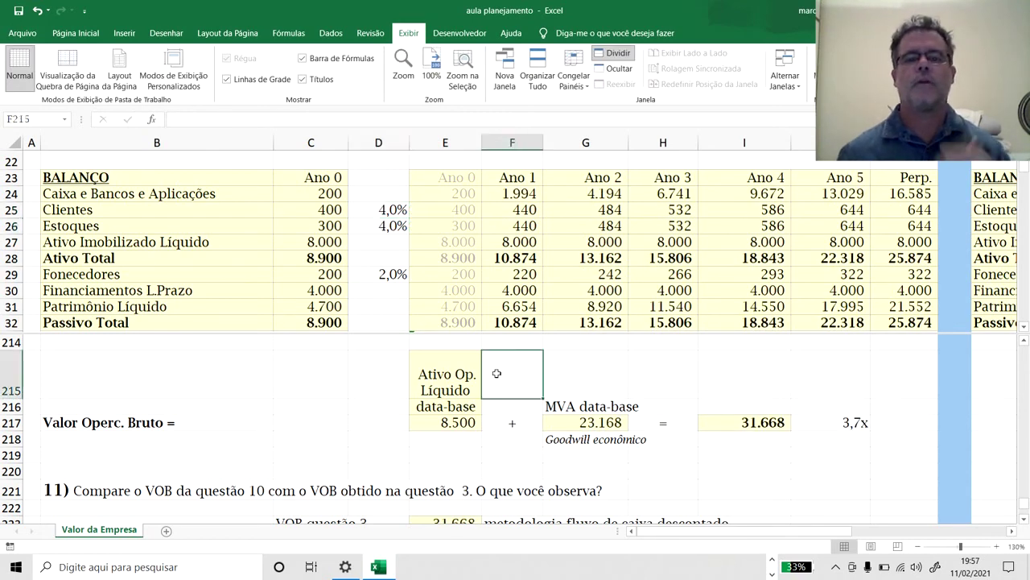
{"action": "double_click", "coordinate": [354, 332]}
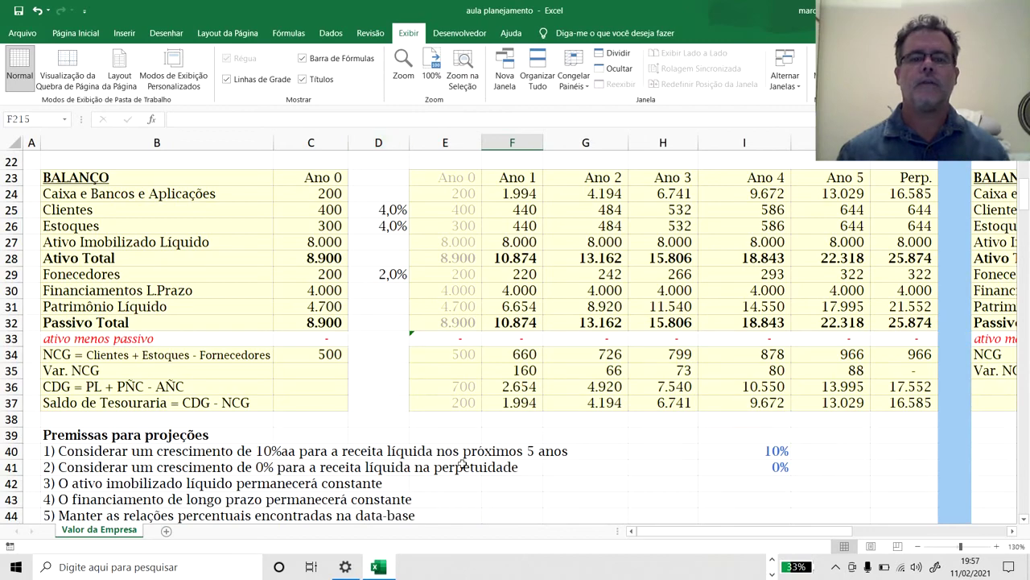
{"action": "left_click", "coordinate": [495, 386]}
- Review the worksheet through the VOB comparison of question 11, and return to the title at the beginning of the sheet
{"action": "scroll", "coordinate": [501, 392], "scroll_direction": "down", "scroll_amount": 18}
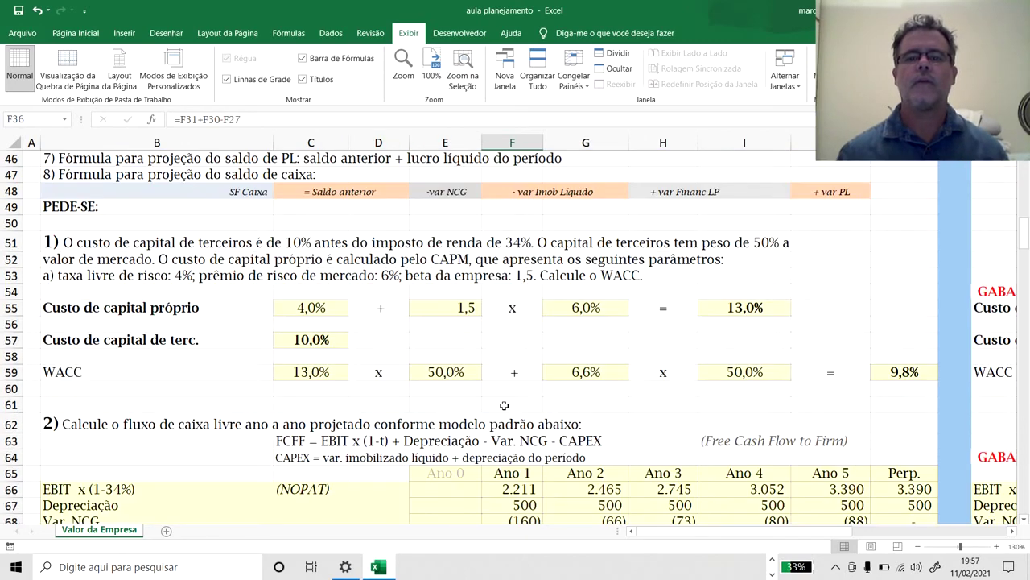
{"action": "scroll", "coordinate": [503, 405], "scroll_direction": "down", "scroll_amount": 20}
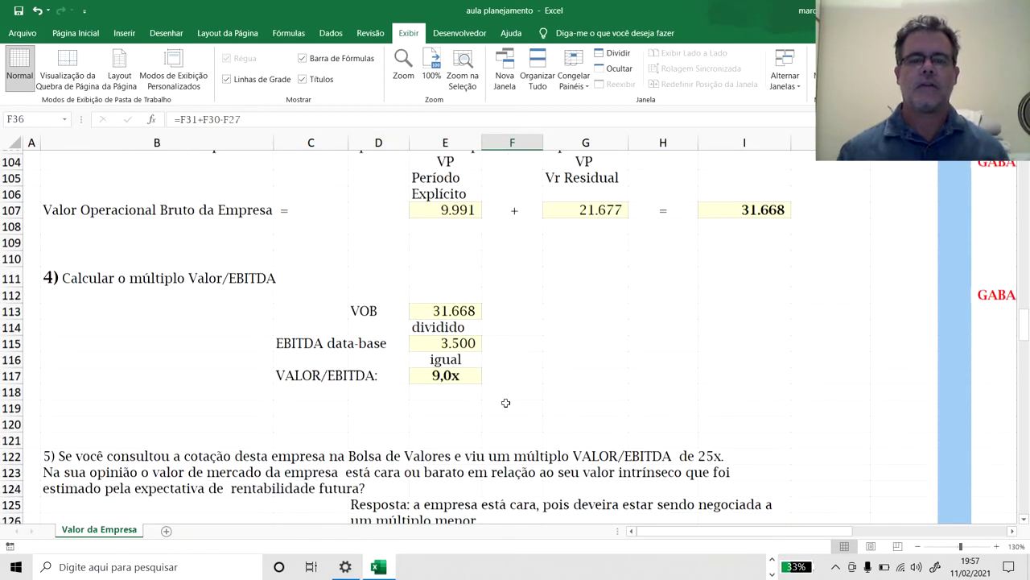
{"action": "scroll", "coordinate": [507, 402], "scroll_direction": "down", "scroll_amount": 20}
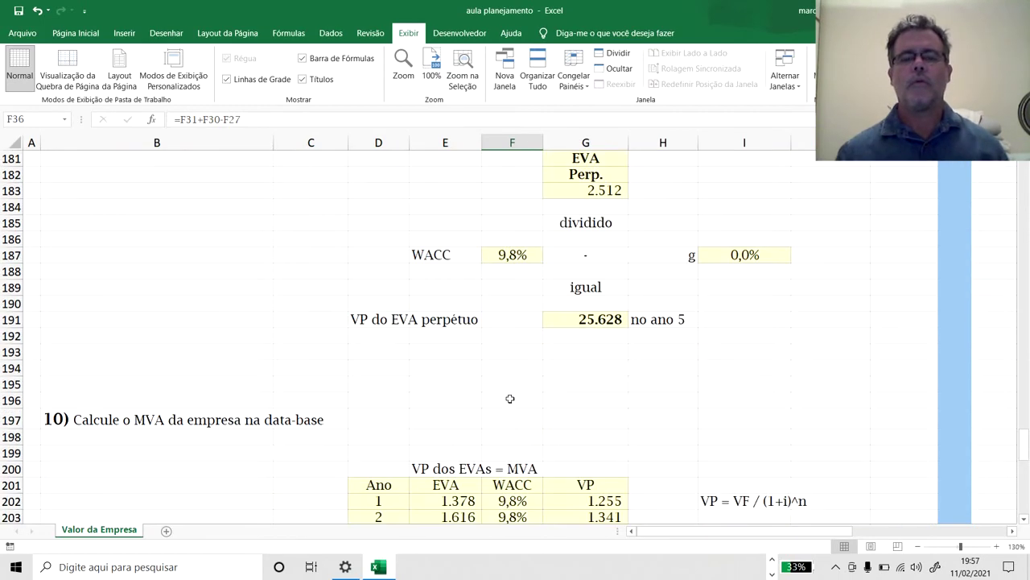
{"action": "scroll", "coordinate": [510, 398], "scroll_direction": "down", "scroll_amount": 6}
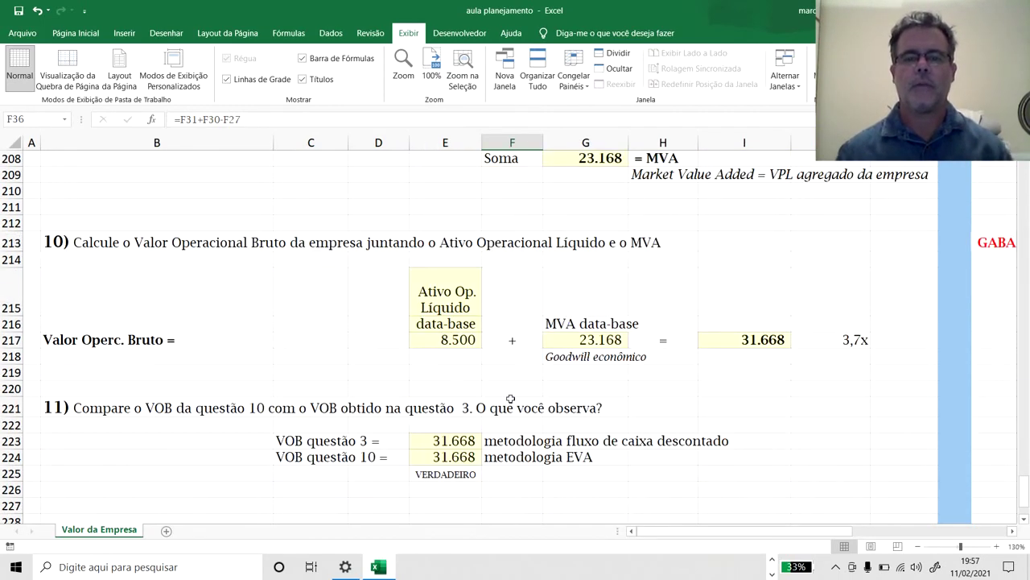
{"action": "scroll", "coordinate": [510, 398], "scroll_direction": "up", "scroll_amount": 2}
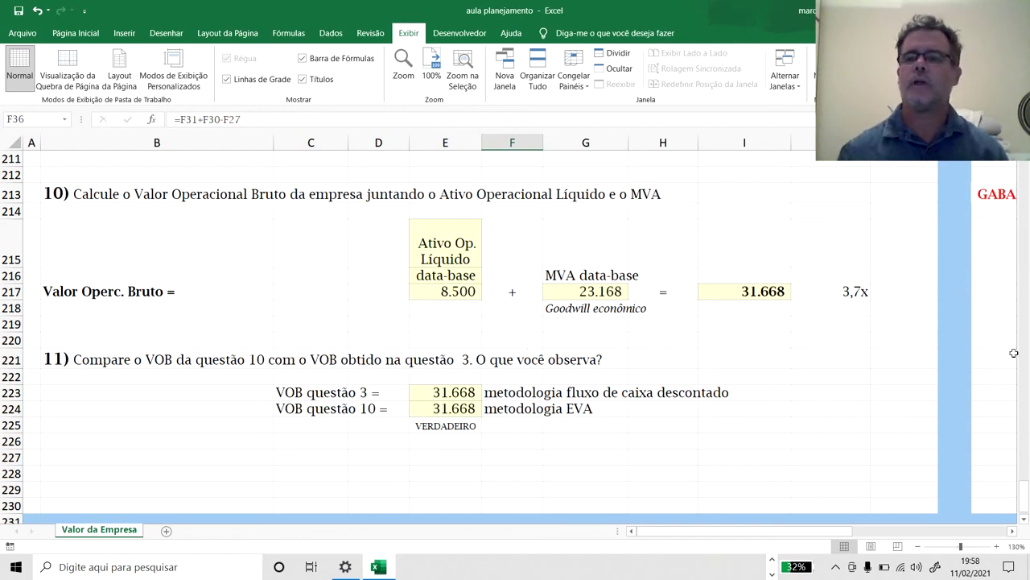
{"action": "left_click_drag", "start_coordinate": [1026, 492], "coordinate": [1024, 165]}
{"action": "scroll", "coordinate": [539, 173], "scroll_direction": "up", "scroll_amount": 1}
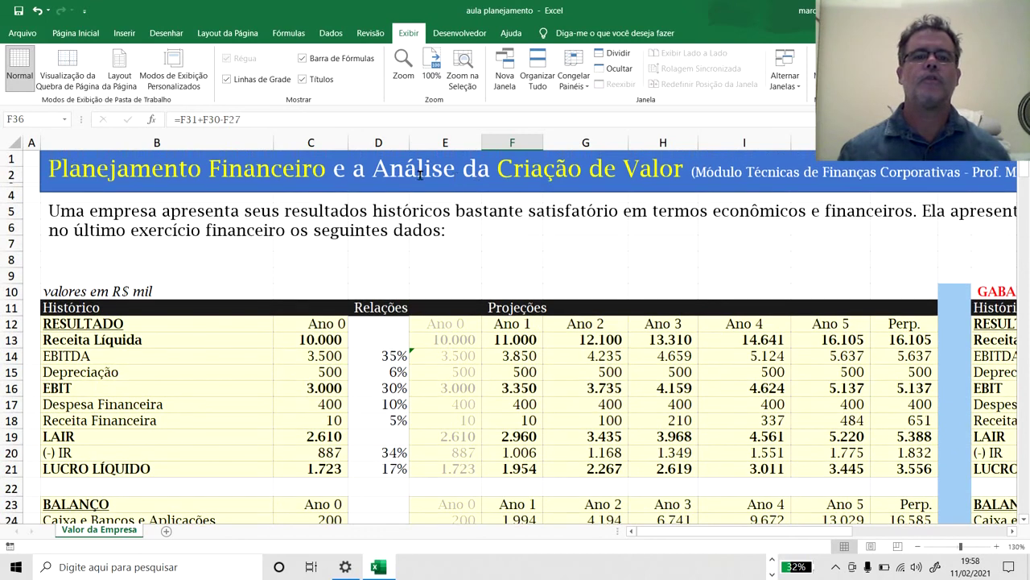